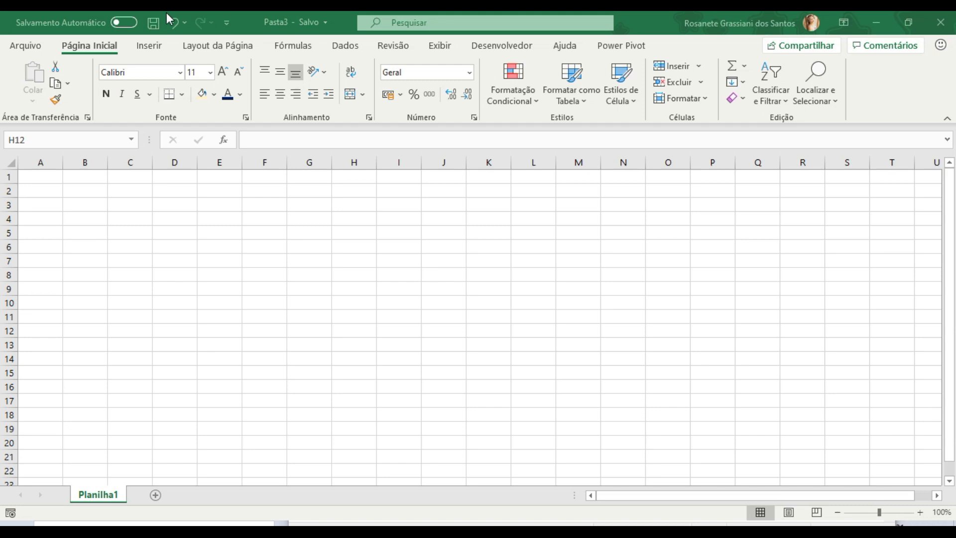
- Save the workbook as Meu Primeiro Arquivo Excel in the Video Aulas Excel folder
{"action": "left_click", "coordinate": [128, 178]}
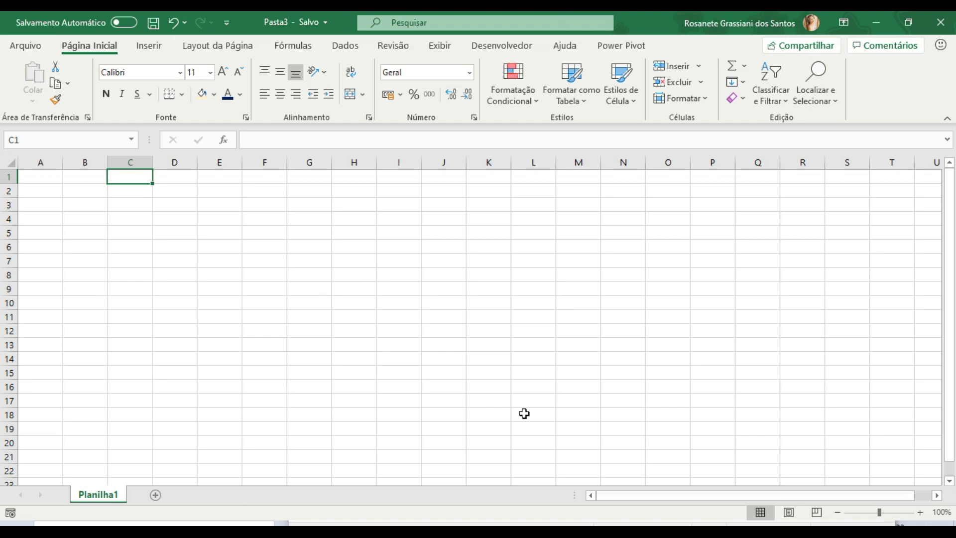
{"action": "left_click", "coordinate": [28, 47]}
{"action": "left_click", "coordinate": [52, 231]}
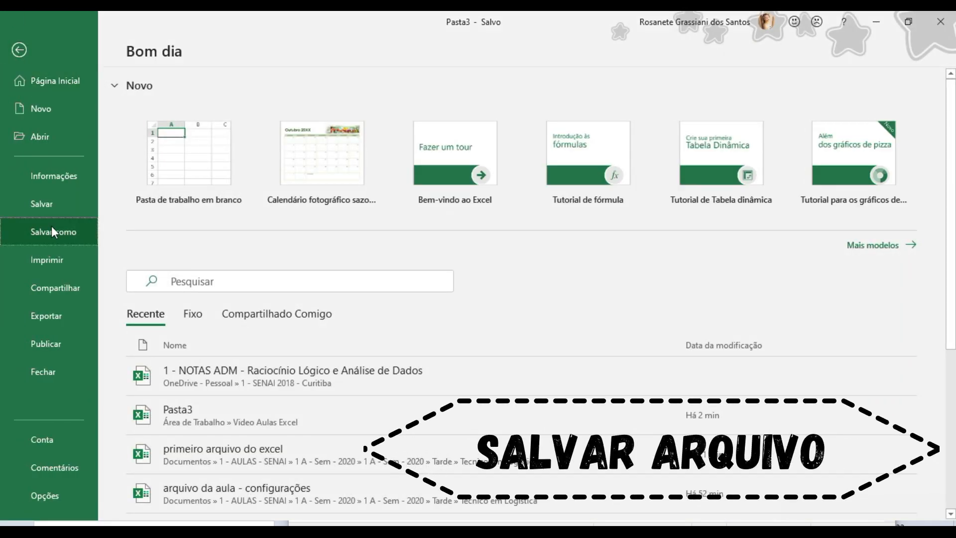
{"action": "left_click", "coordinate": [210, 221]}
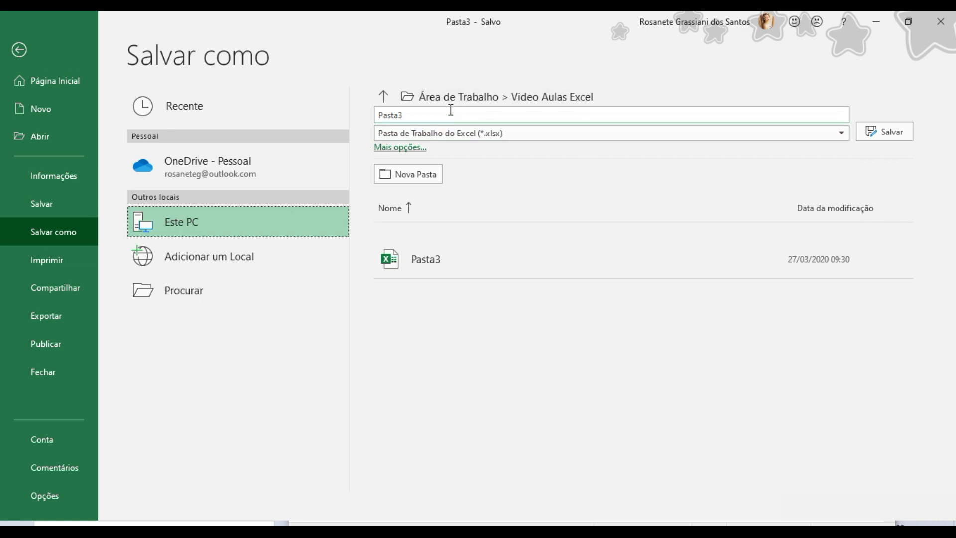
{"action": "left_click", "coordinate": [505, 95]}
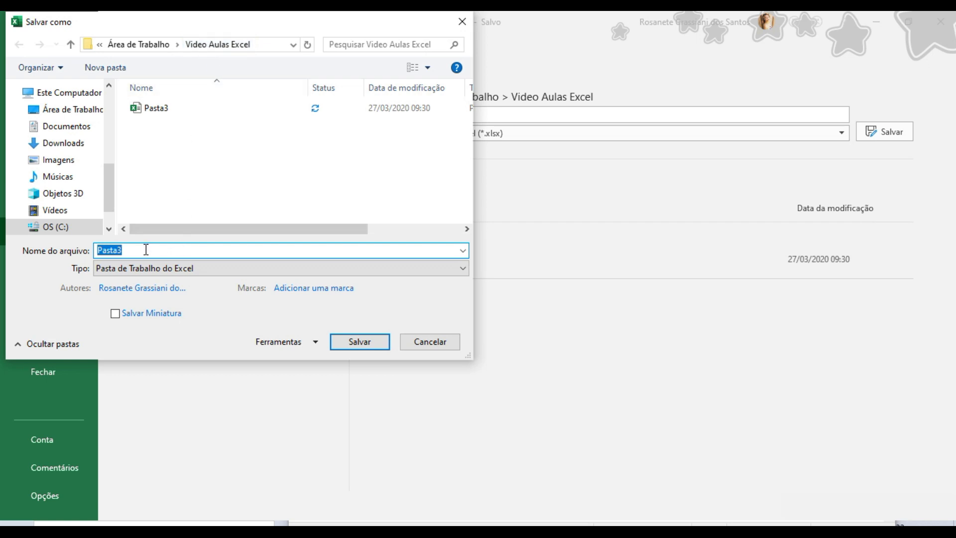
{"action": "type", "text": "Meu Primeiro Arquivo E"}
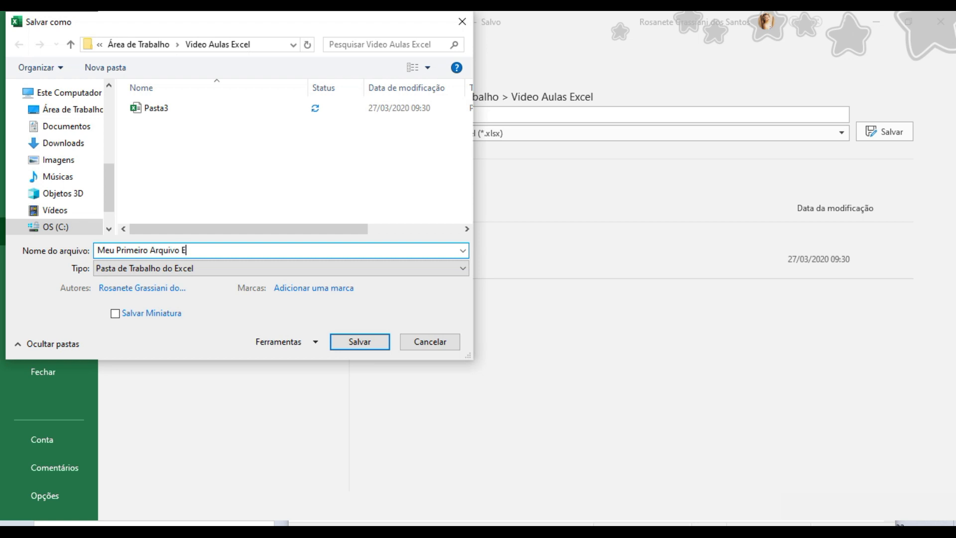
{"action": "type", "text": "xcel"}
{"action": "left_click", "coordinate": [352, 342]}
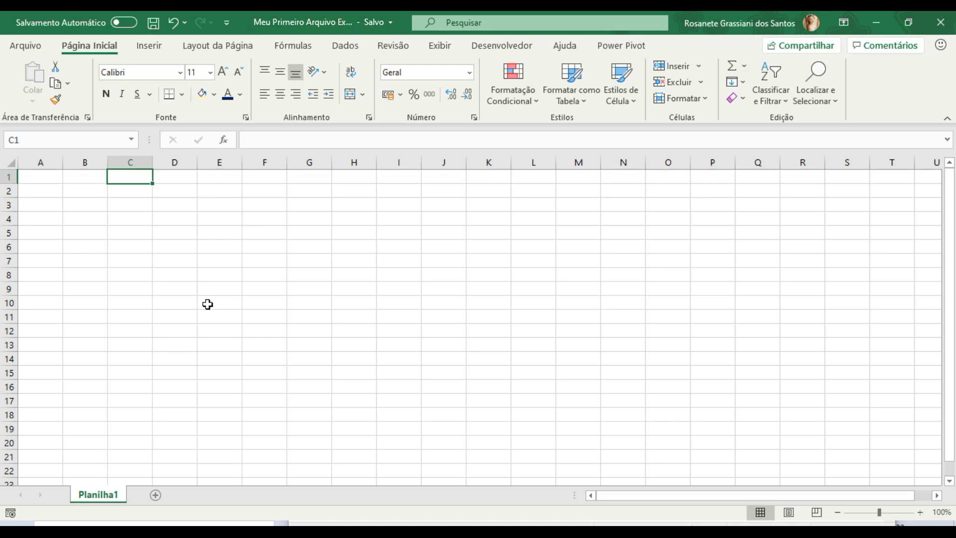
- Examine the sheet's structure by selecting whole columns, whole rows and single cells in turn
{"action": "left_click", "coordinate": [43, 164]}
{"action": "left_click_drag", "start_coordinate": [43, 166], "coordinate": [219, 160]}
{"action": "left_click", "coordinate": [218, 160]}
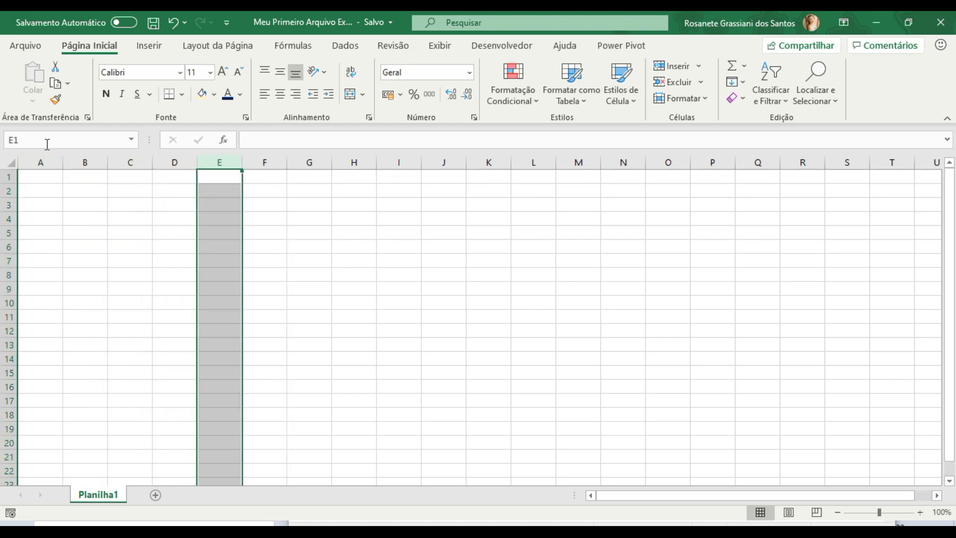
{"action": "left_click", "coordinate": [9, 219]}
{"action": "left_click", "coordinate": [9, 234]}
{"action": "left_click", "coordinate": [9, 274]}
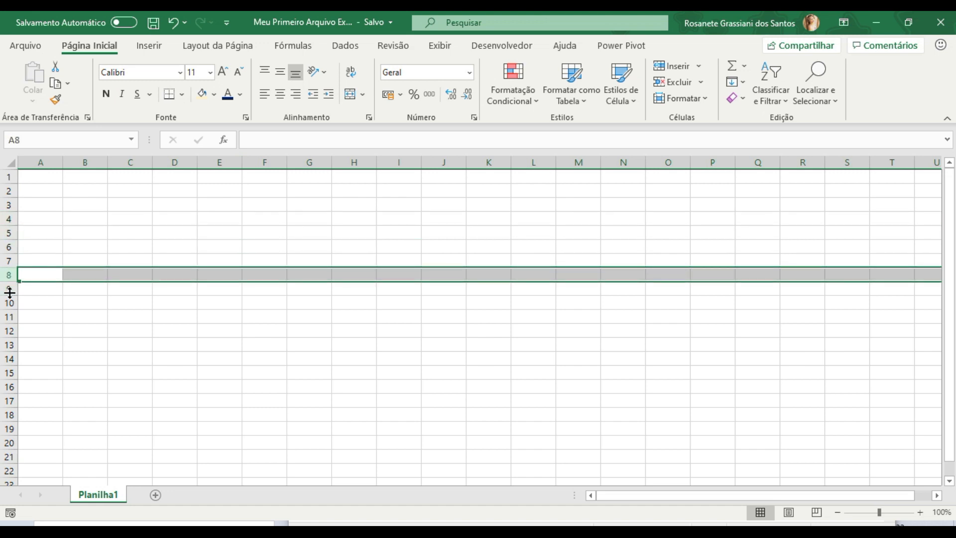
{"action": "left_click", "coordinate": [10, 344]}
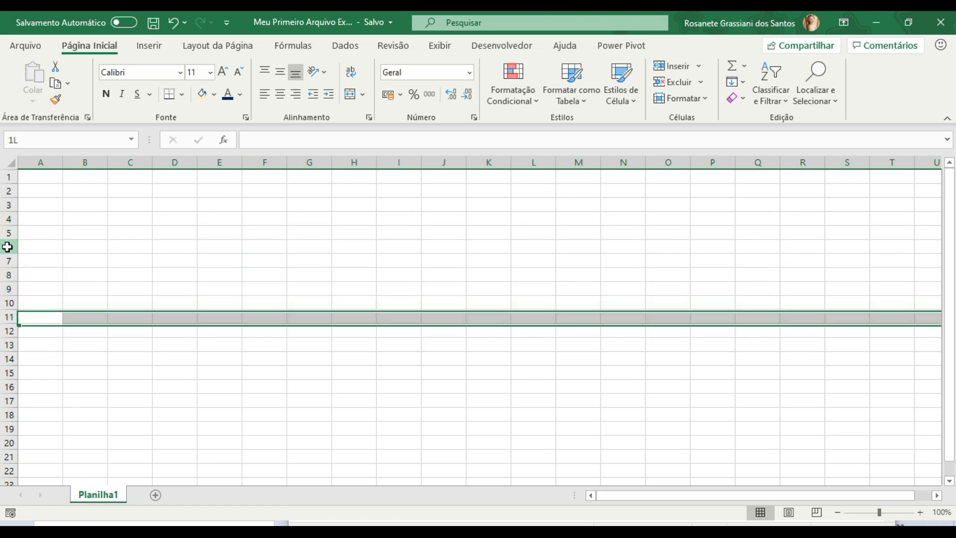
{"action": "left_click", "coordinate": [9, 247]}
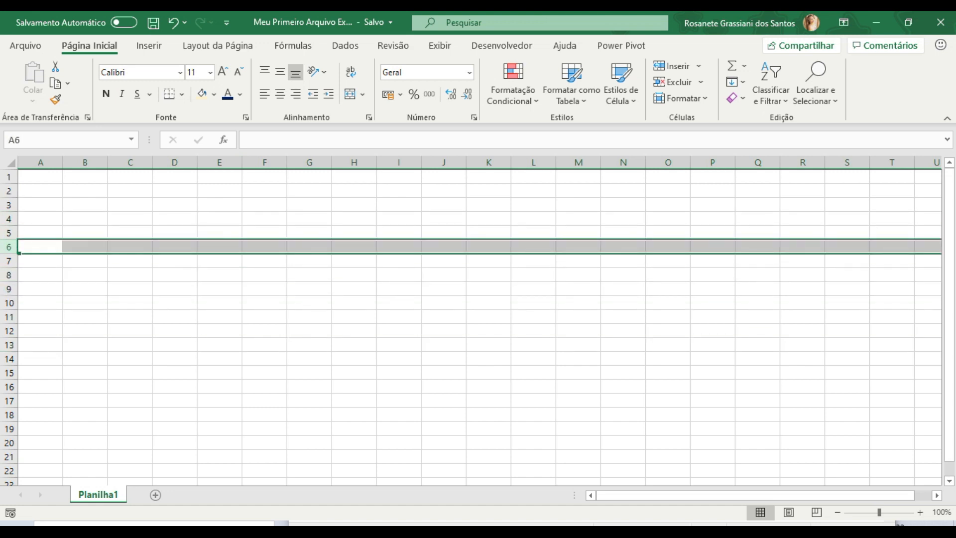
{"action": "left_click", "coordinate": [140, 202]}
{"action": "left_click", "coordinate": [213, 203]}
{"action": "left_click", "coordinate": [202, 247]}
{"action": "left_click", "coordinate": [174, 275]}
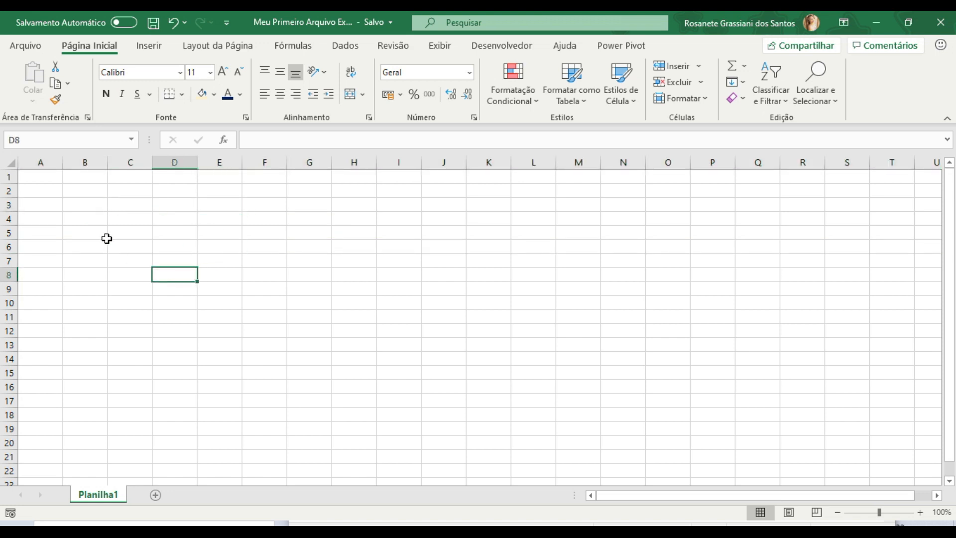
- Fill cell B3 with the standard red colour
{"action": "left_click", "coordinate": [89, 219]}
{"action": "left_click", "coordinate": [99, 205]}
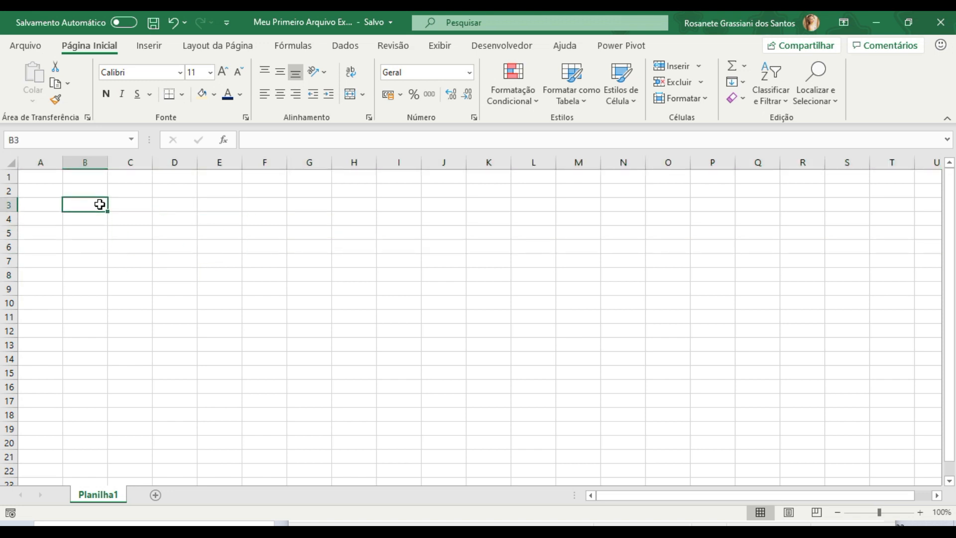
{"action": "left_click", "coordinate": [215, 98]}
{"action": "left_click", "coordinate": [213, 223]}
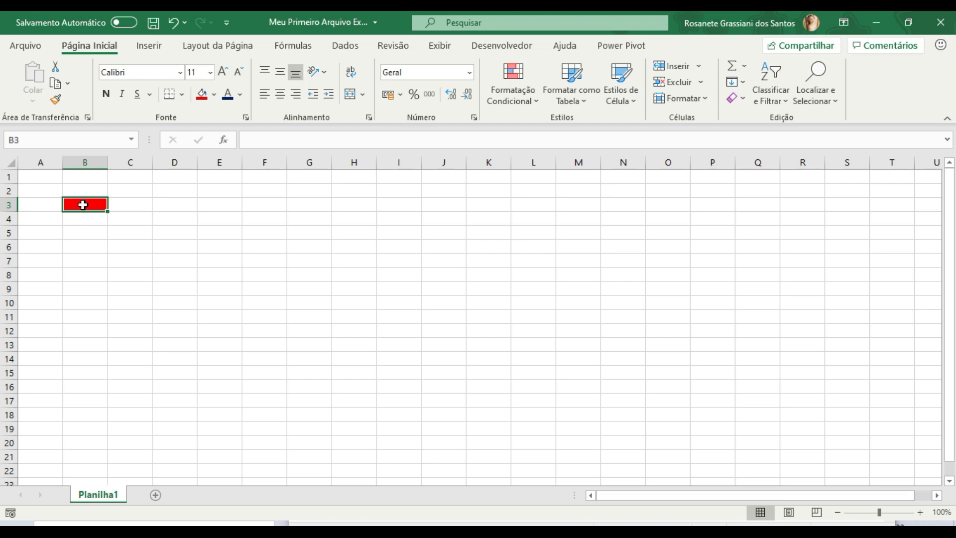
{"action": "left_click", "coordinate": [277, 233]}
{"action": "left_click", "coordinate": [339, 318]}
{"action": "left_click", "coordinate": [381, 399]}
{"action": "left_click", "coordinate": [519, 305]}
{"action": "left_click", "coordinate": [252, 234]}
{"action": "left_click", "coordinate": [102, 284]}
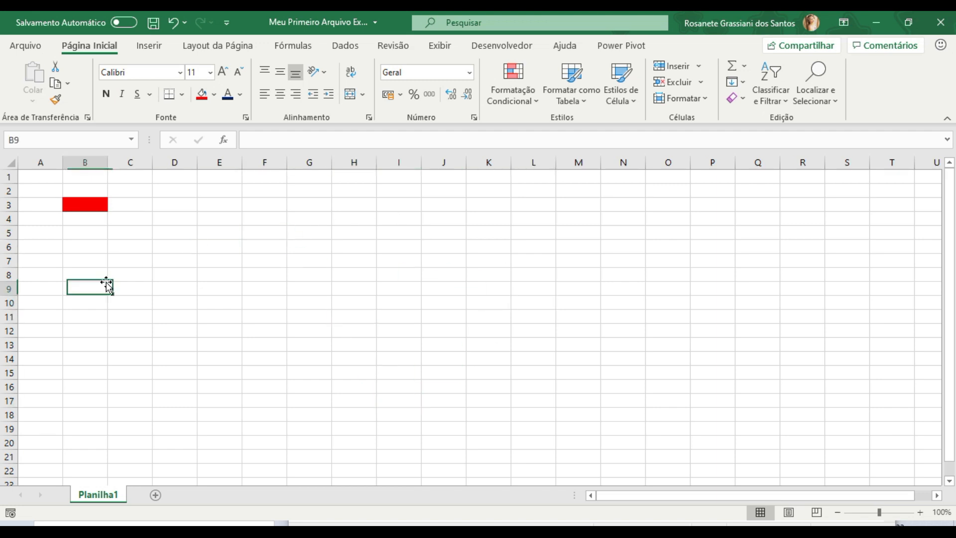
{"action": "left_click", "coordinate": [83, 205]}
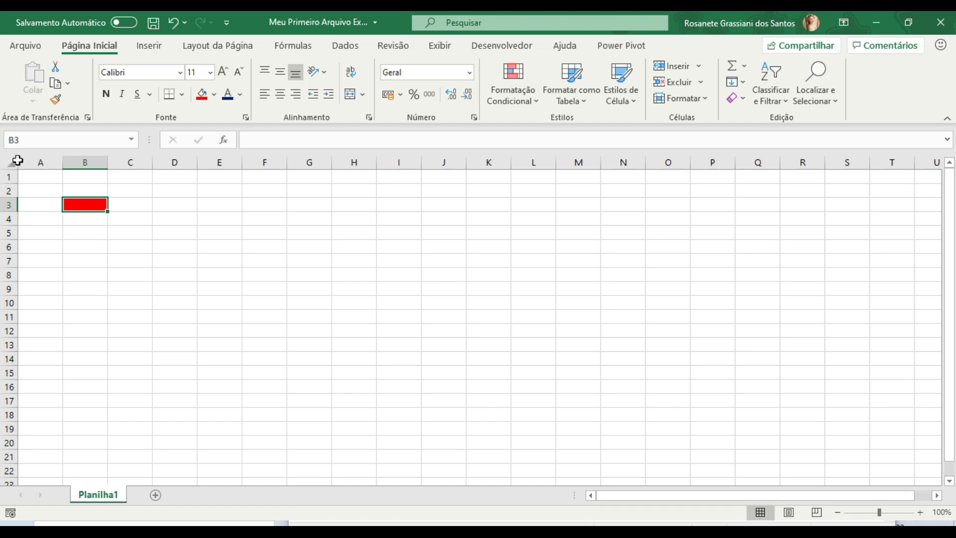
- Fill cell F4 with a darker blue theme colour
{"action": "left_click", "coordinate": [279, 219]}
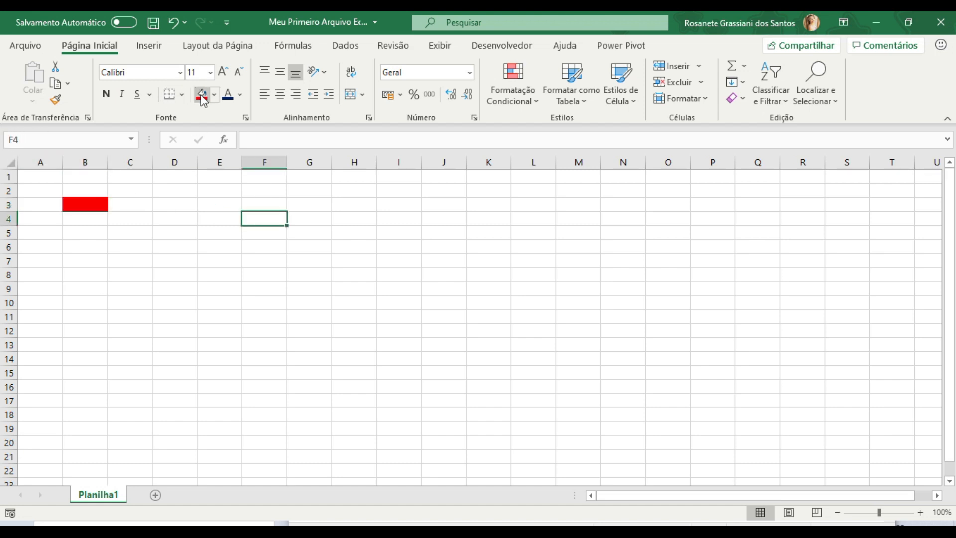
{"action": "left_click", "coordinate": [214, 94]}
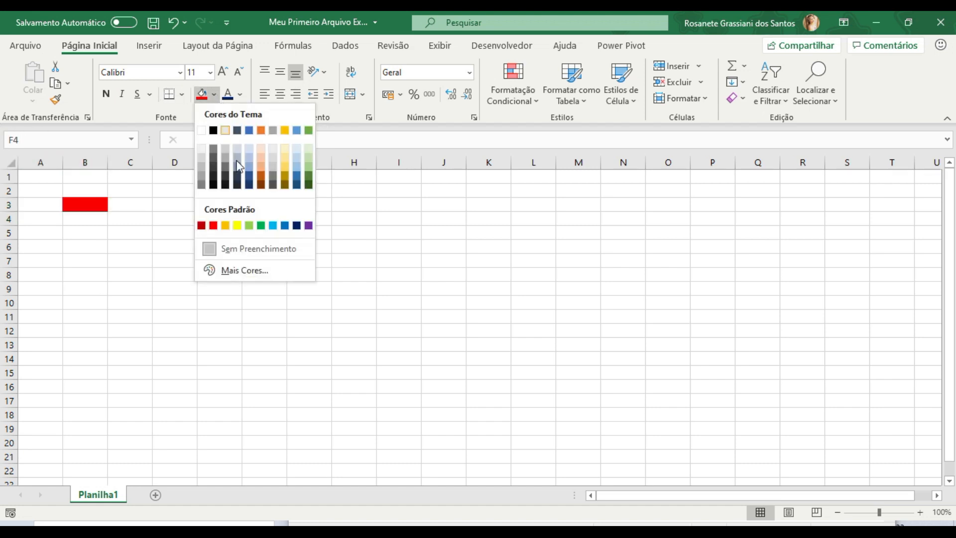
{"action": "left_click", "coordinate": [249, 184]}
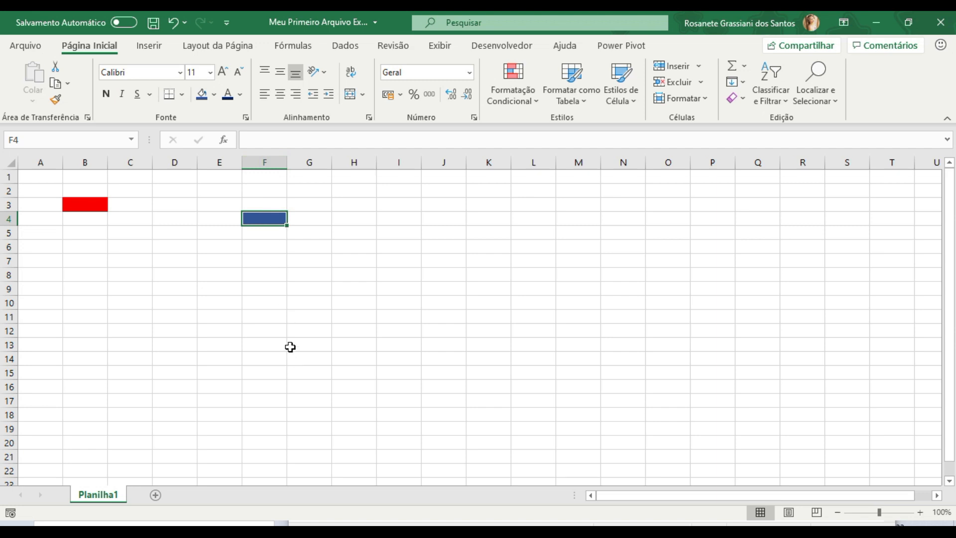
- Check the blue cell's address by selecting its whole column F and its whole row 4
{"action": "left_click", "coordinate": [249, 165]}
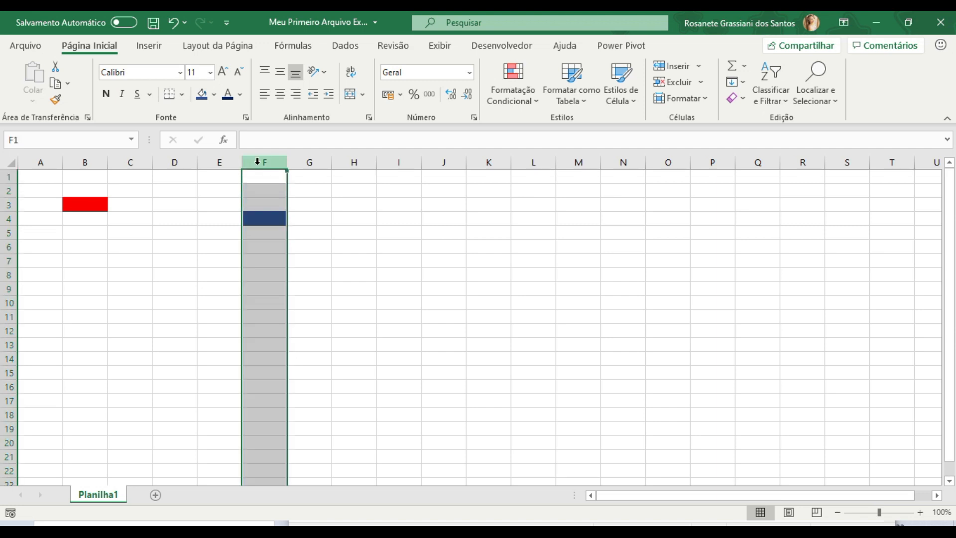
{"action": "left_click", "coordinate": [10, 218]}
{"action": "left_click", "coordinate": [189, 279]}
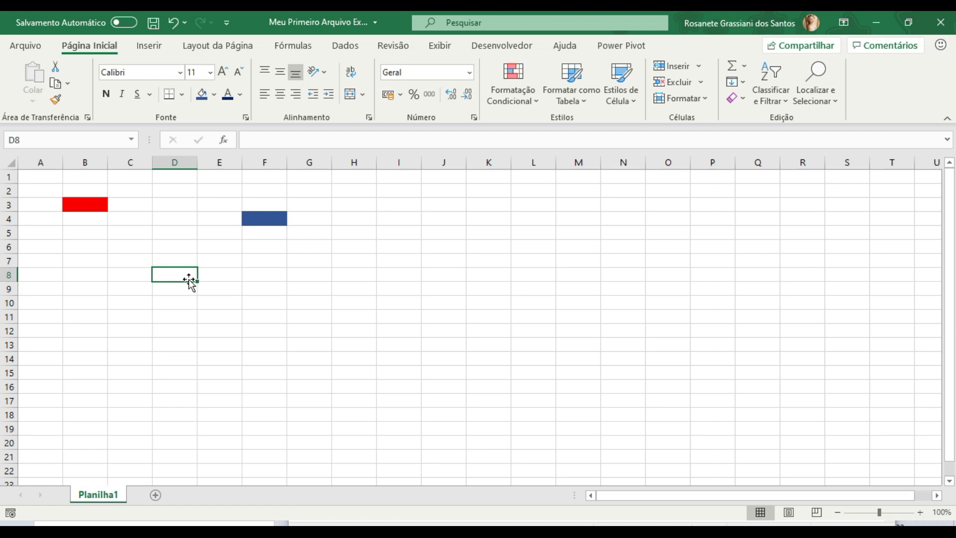
{"action": "left_click", "coordinate": [225, 266]}
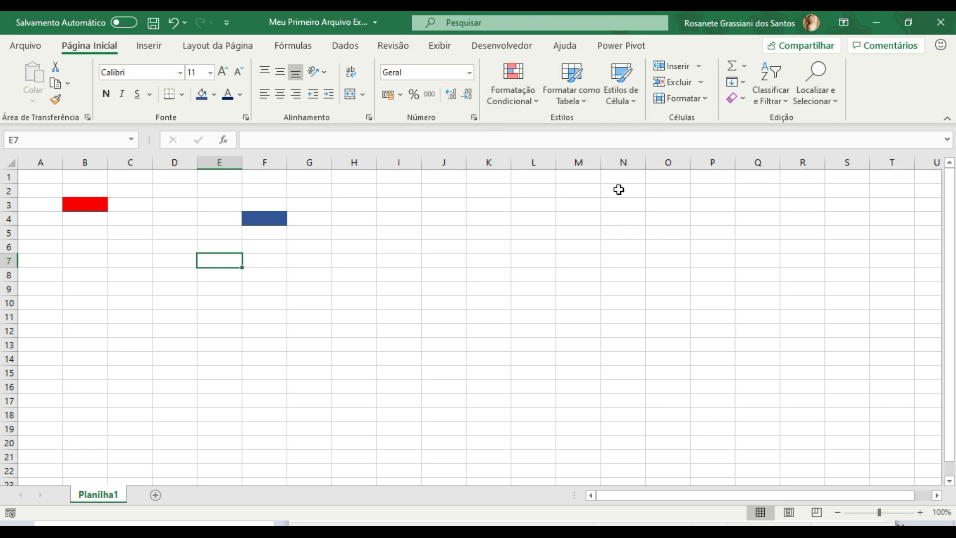
- Fill the entire column M with a custom hot pink from the extended colour palette
{"action": "left_click", "coordinate": [586, 159]}
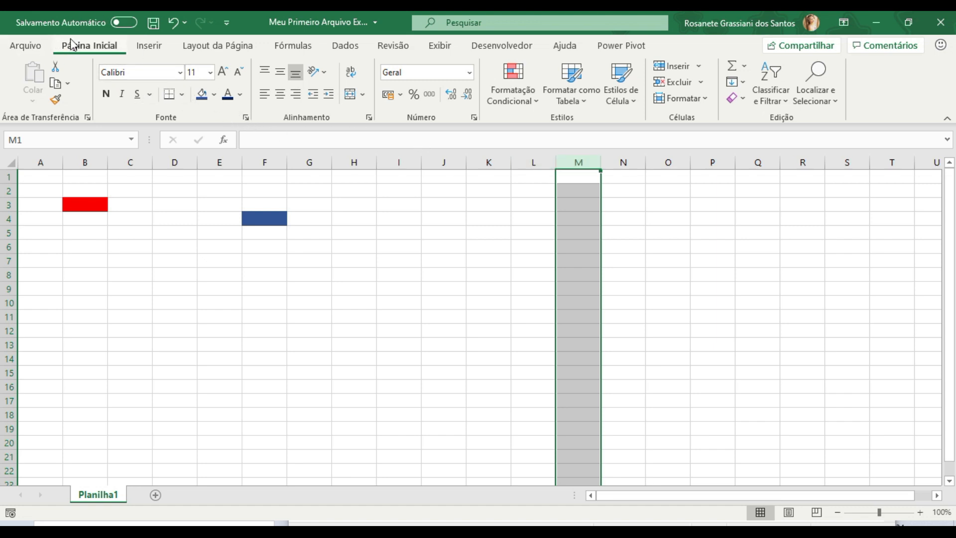
{"action": "left_click", "coordinate": [214, 95]}
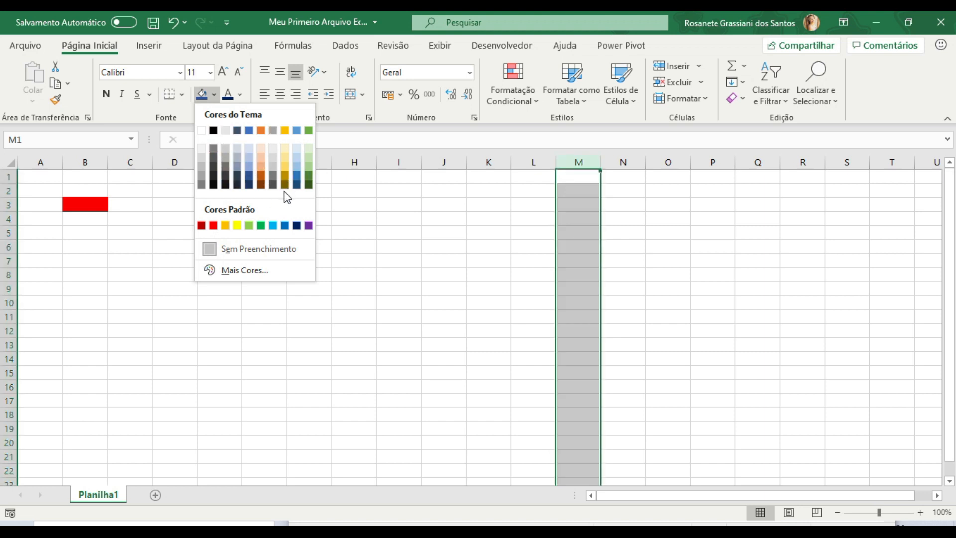
{"action": "left_click", "coordinate": [263, 273]}
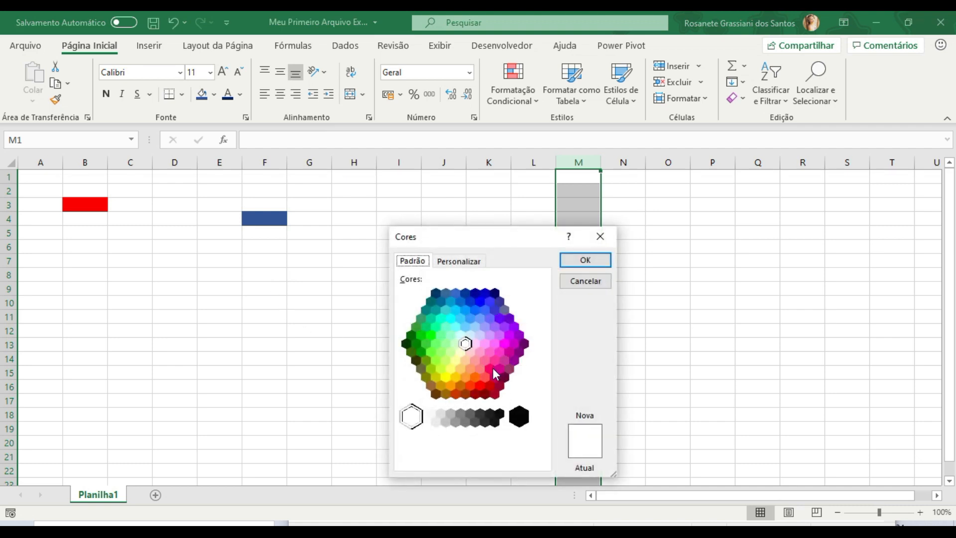
{"action": "left_click", "coordinate": [492, 367]}
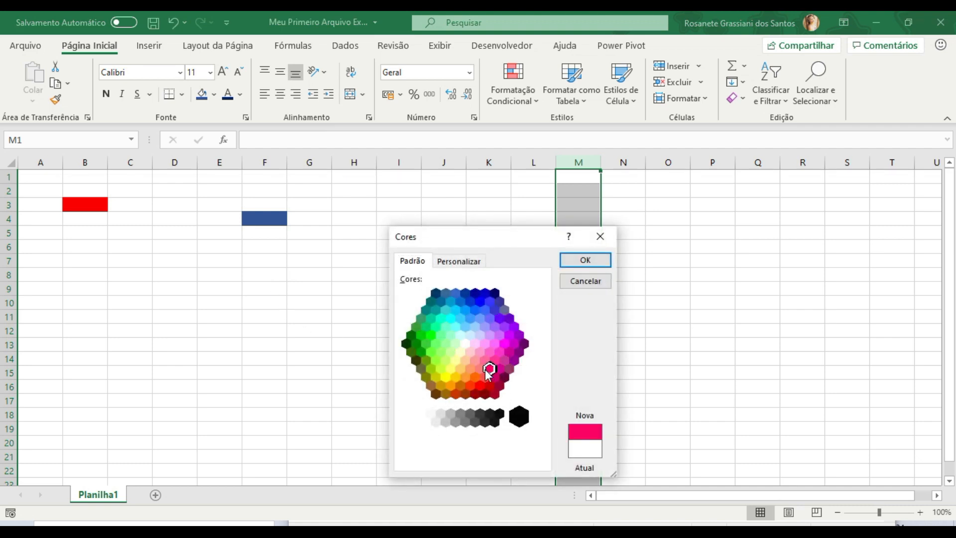
{"action": "left_click", "coordinate": [592, 261]}
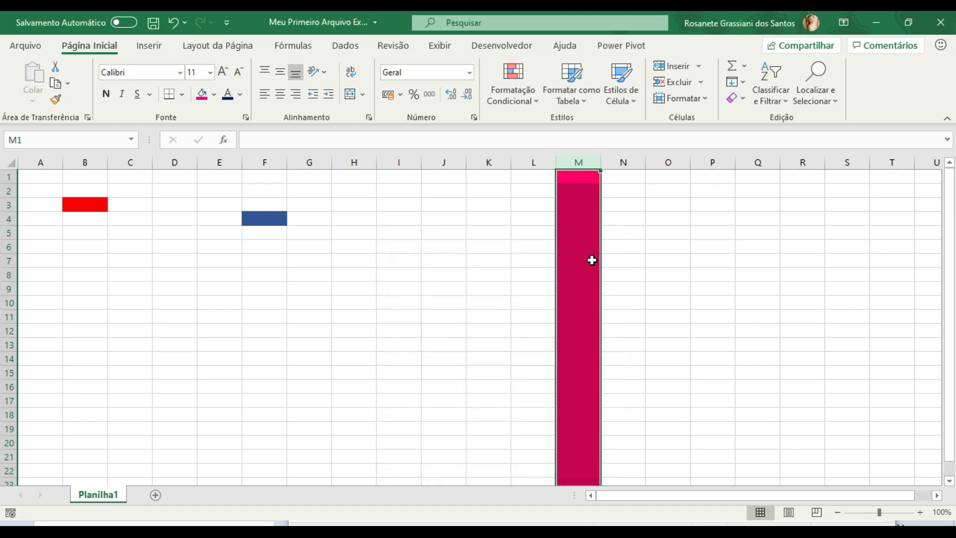
{"action": "left_click", "coordinate": [578, 203]}
{"action": "left_click", "coordinate": [579, 203]}
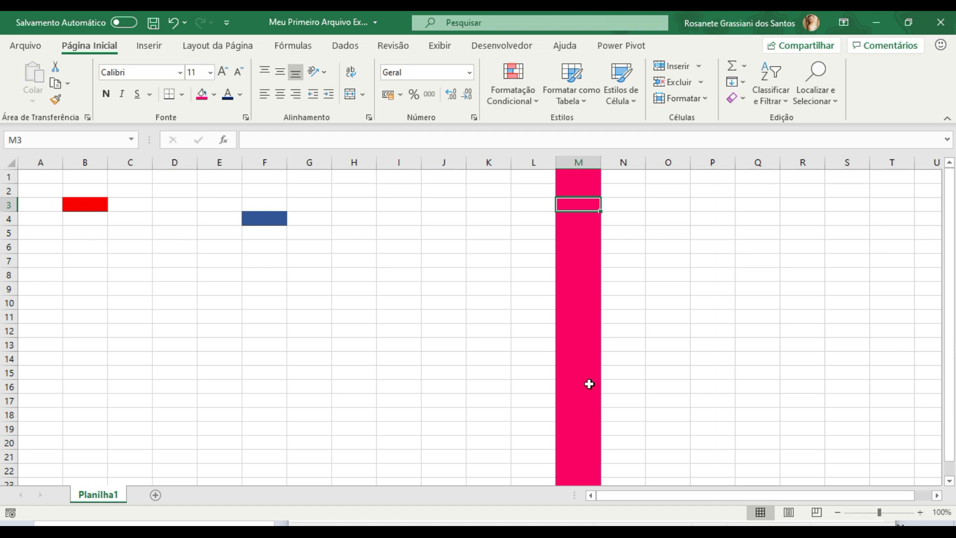
- Fill the entire row 15 with the same hot pink as column M
{"action": "left_click", "coordinate": [10, 373]}
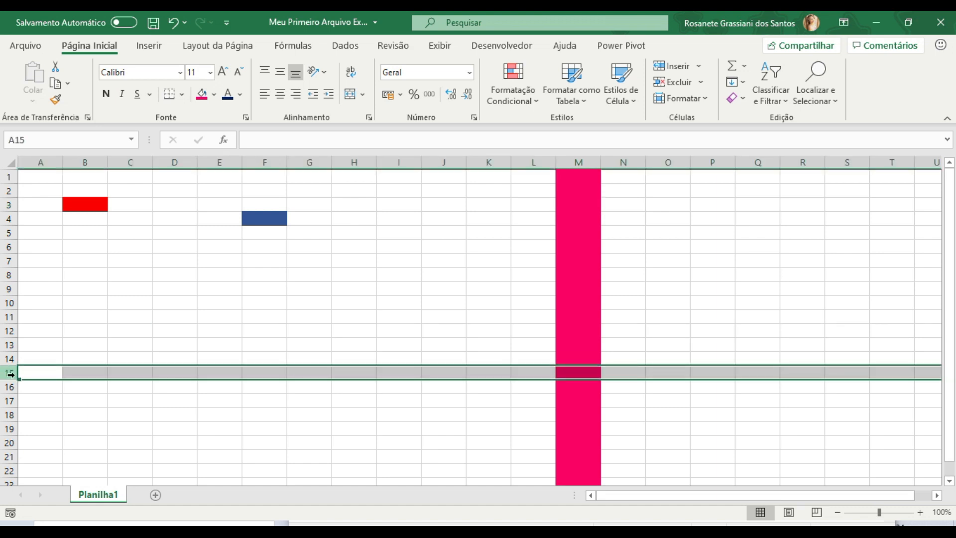
{"action": "left_click", "coordinate": [201, 94]}
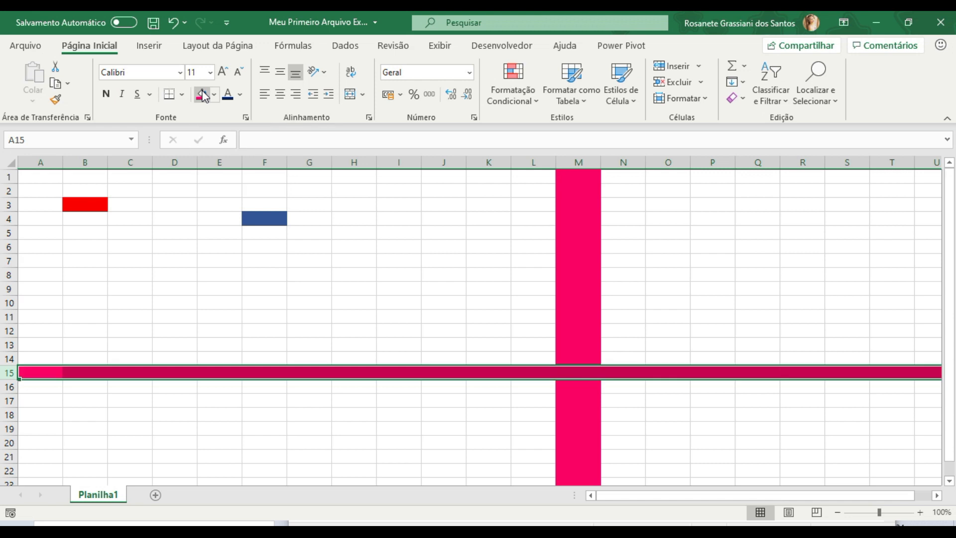
{"action": "left_click", "coordinate": [253, 343]}
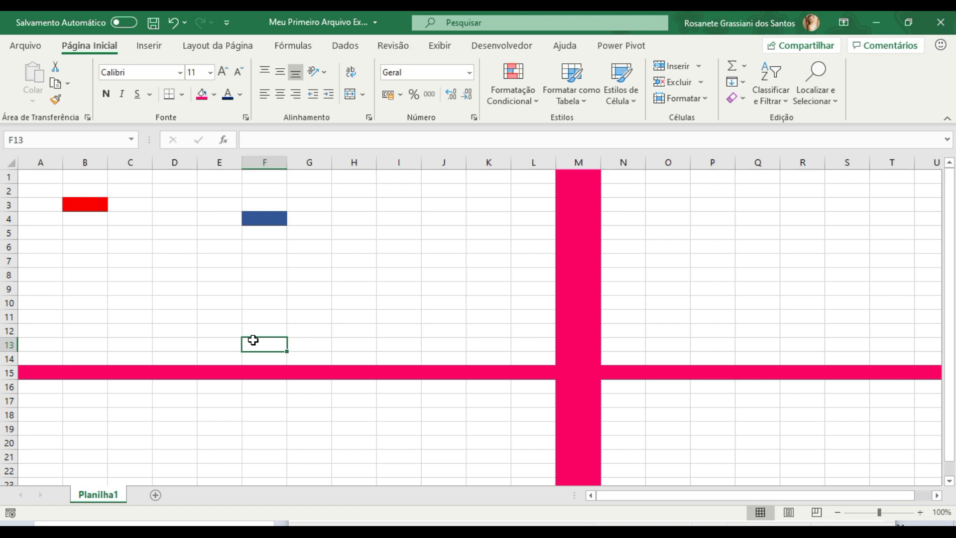
- Fill the adjacent rows 8 and 9 together with the darker blue theme colour
{"action": "left_click", "coordinate": [6, 277]}
{"action": "left_click_drag", "start_coordinate": [9, 276], "coordinate": [10, 290]}
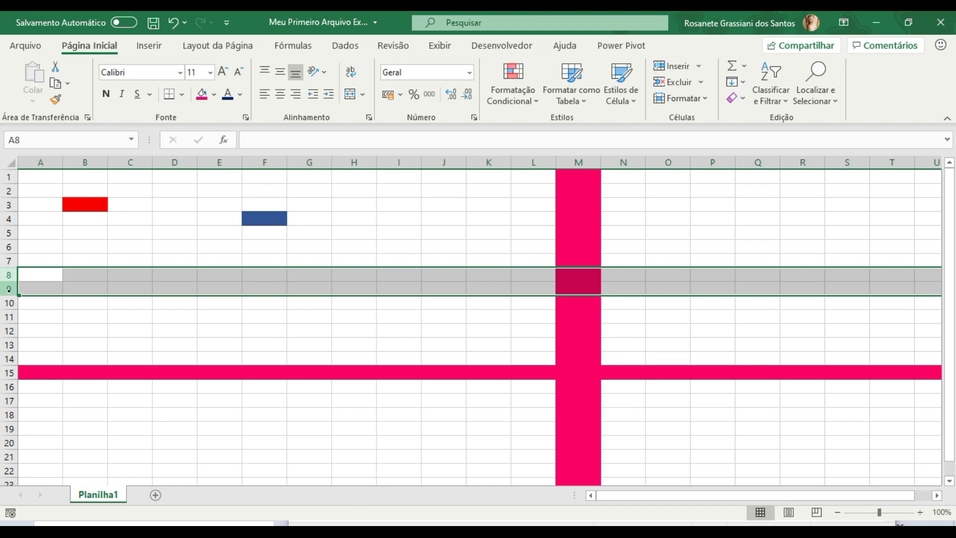
{"action": "left_click", "coordinate": [216, 94]}
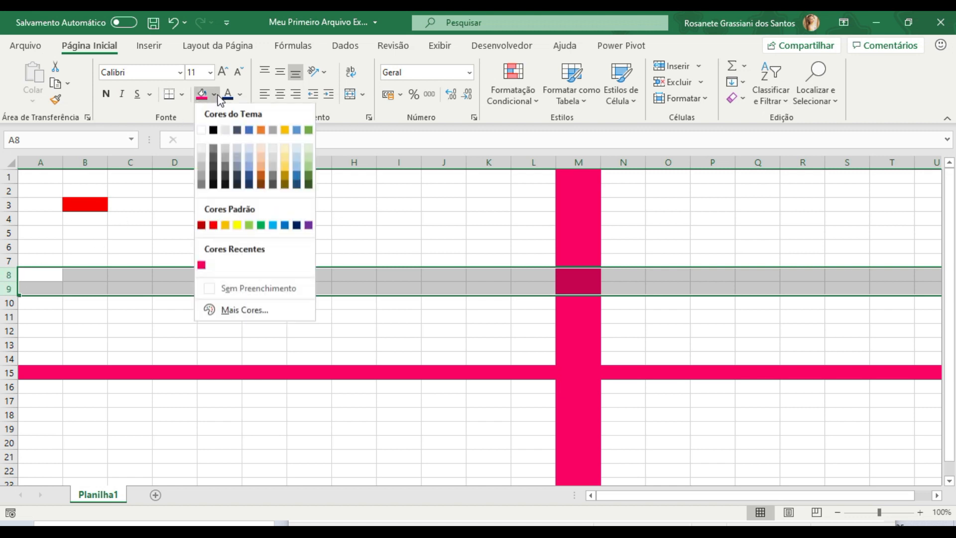
{"action": "left_click", "coordinate": [250, 177]}
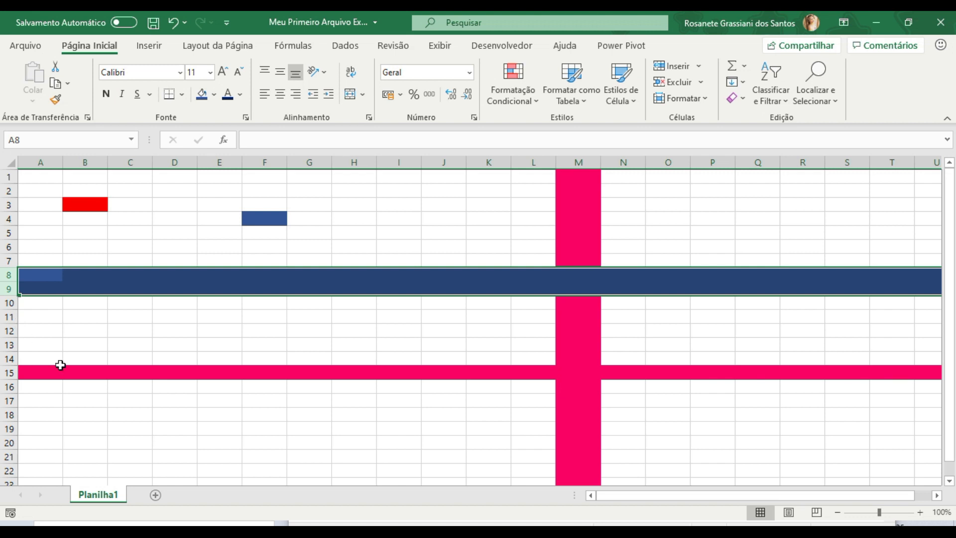
- Fill the non-adjacent rows 12 and 20 together with the standard purple colour
{"action": "left_click", "coordinate": [10, 331]}
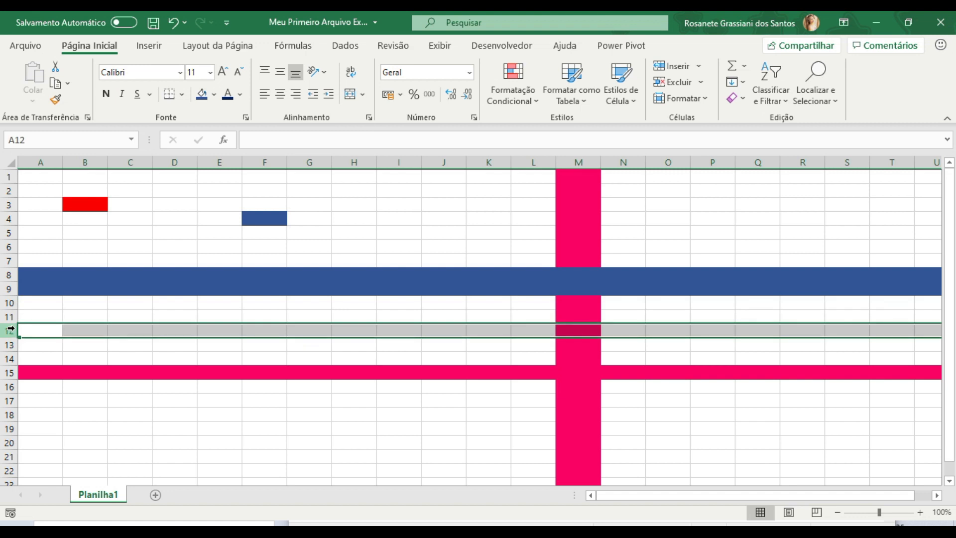
{"action": "left_click", "coordinate": [10, 442], "text": "ctrl"}
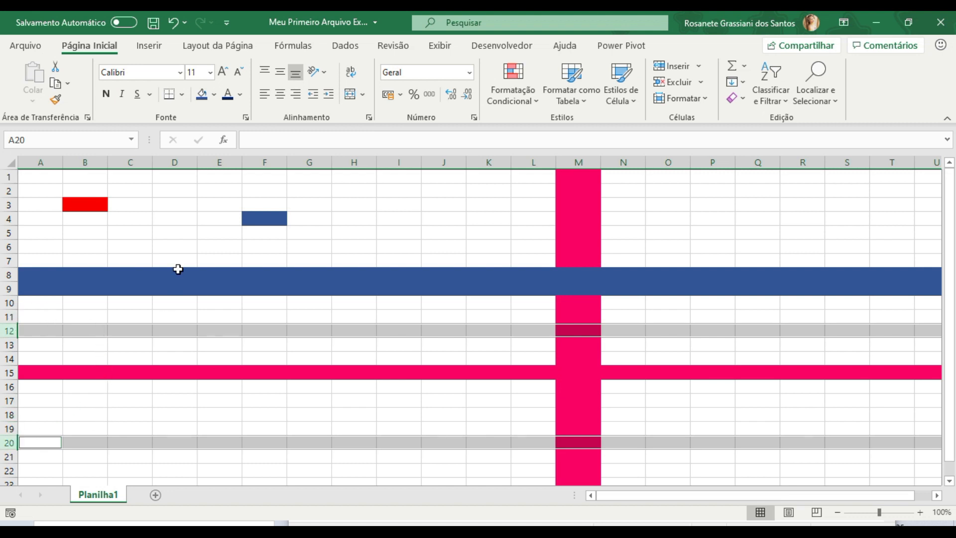
{"action": "left_click", "coordinate": [214, 95]}
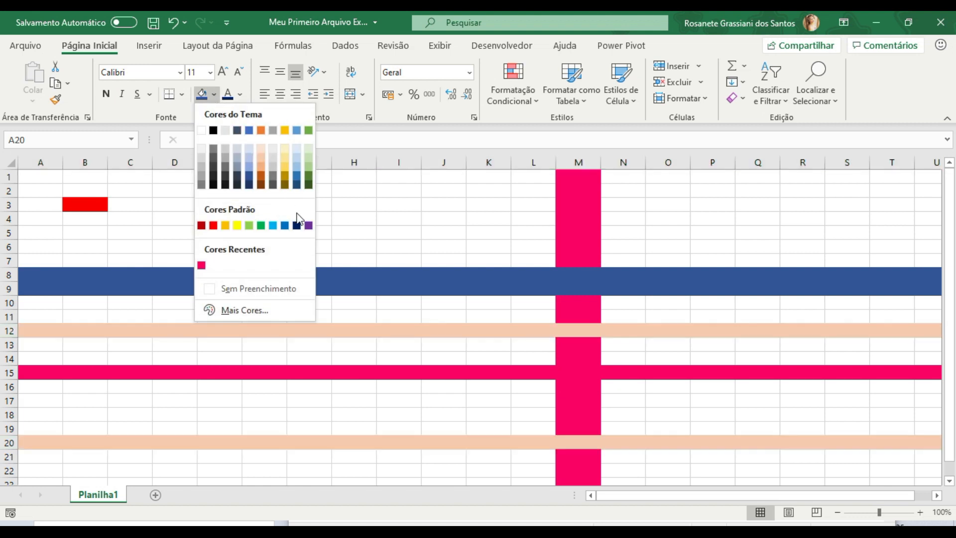
{"action": "left_click", "coordinate": [309, 225]}
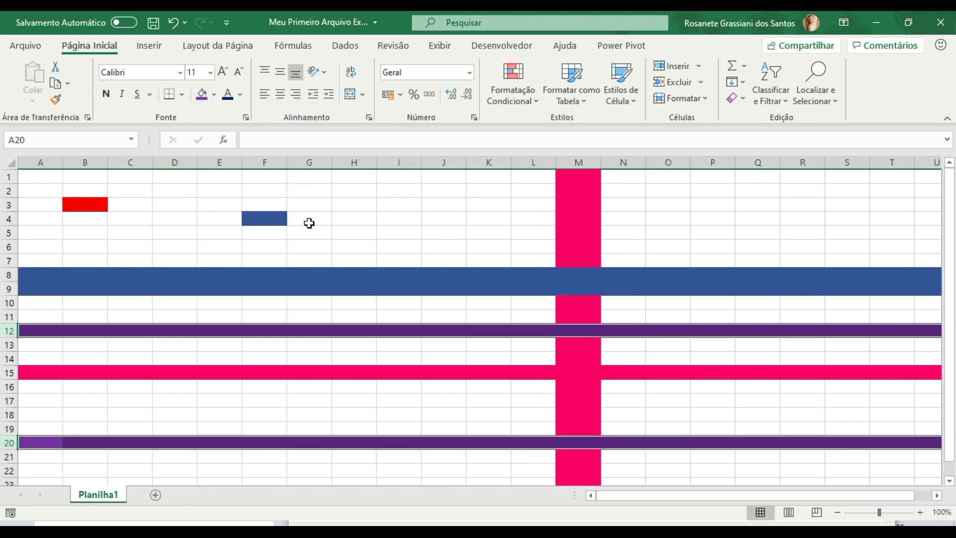
{"action": "left_click", "coordinate": [407, 417]}
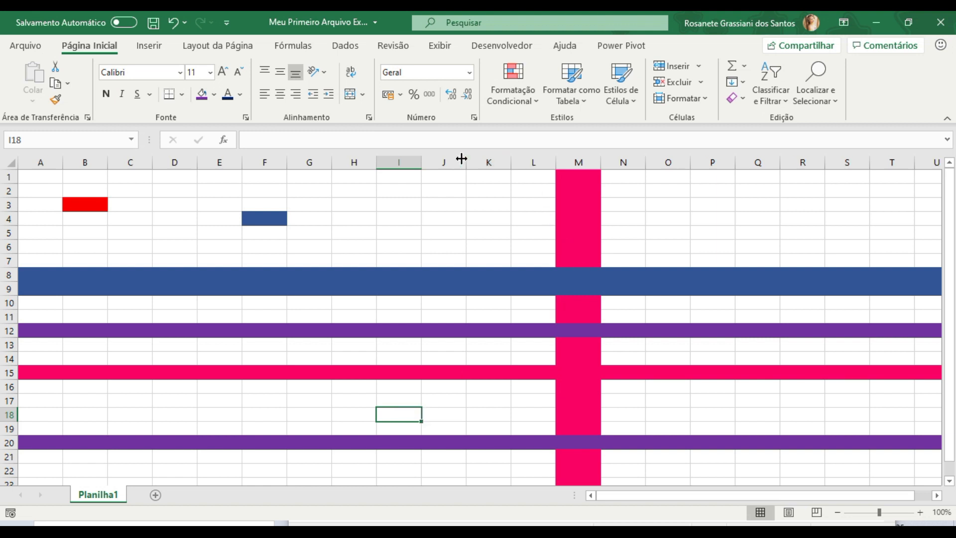
- Fill the non-adjacent columns I and R together with the standard green colour
{"action": "left_click", "coordinate": [402, 163]}
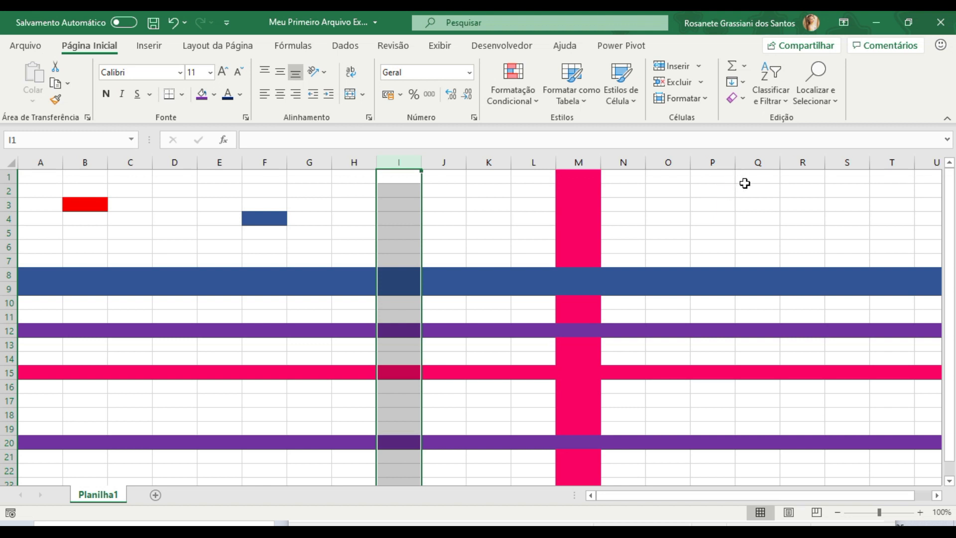
{"action": "left_click", "coordinate": [813, 159], "text": "ctrl"}
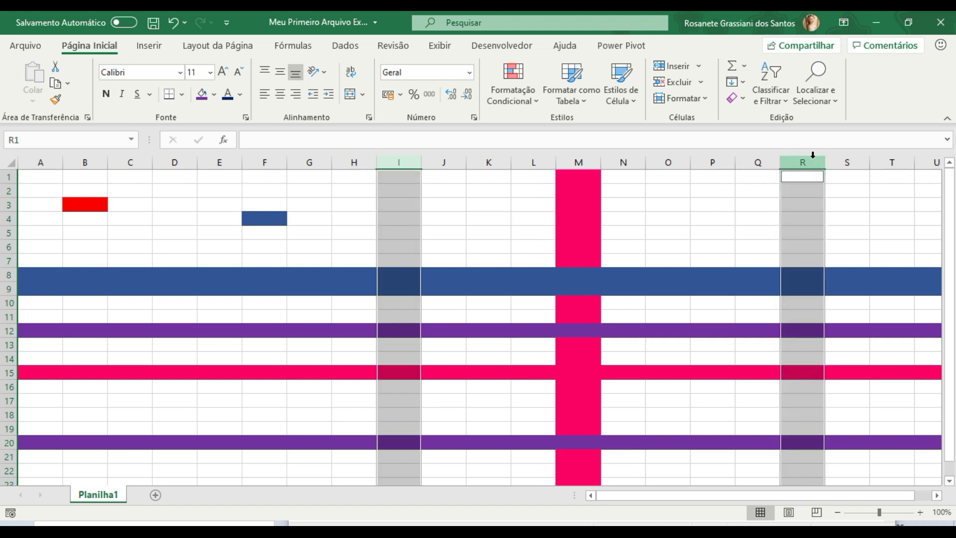
{"action": "left_click", "coordinate": [214, 94]}
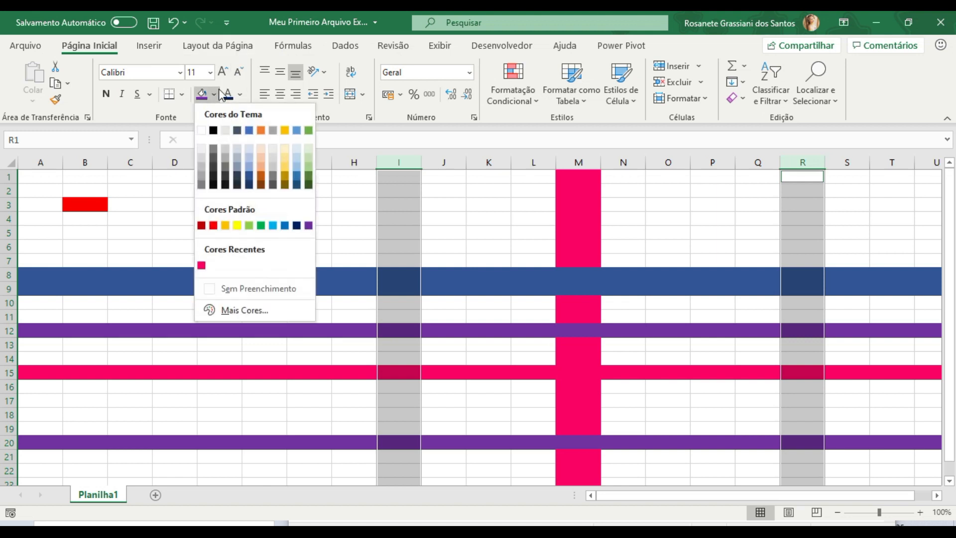
{"action": "left_click", "coordinate": [263, 227]}
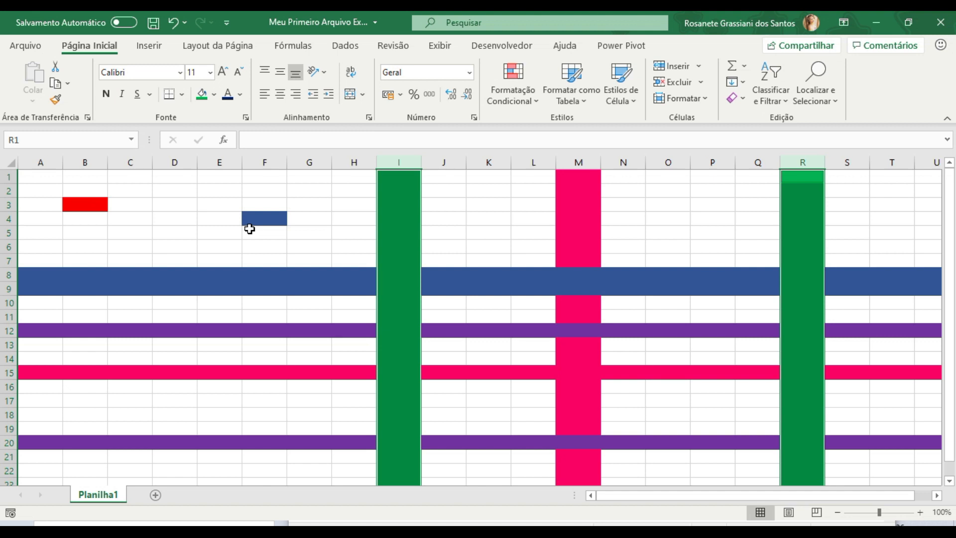
- Fill the adjacent columns D and E together with the standard yellow colour
{"action": "left_click", "coordinate": [166, 161]}
{"action": "left_click_drag", "start_coordinate": [175, 164], "coordinate": [221, 130]}
{"action": "left_click", "coordinate": [214, 95]}
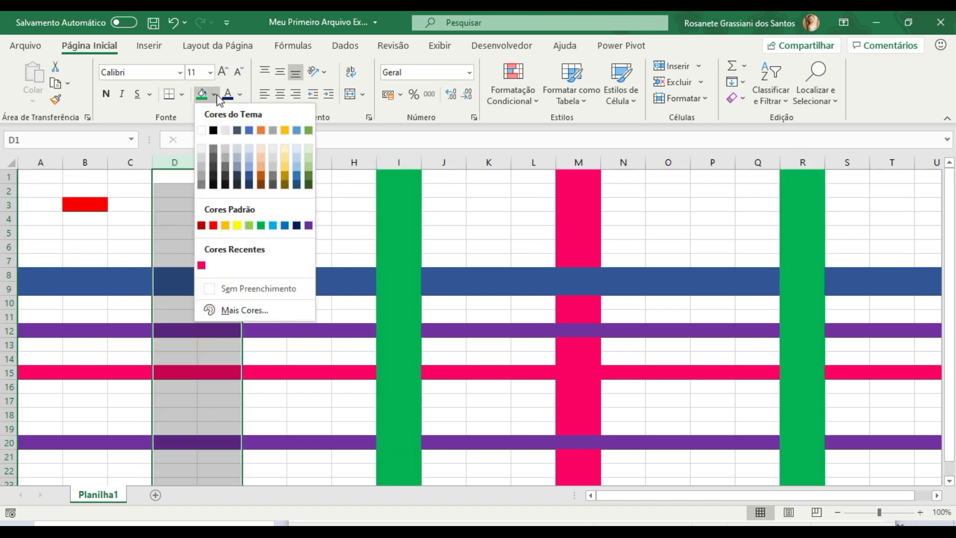
{"action": "left_click", "coordinate": [238, 224]}
{"action": "left_click", "coordinate": [168, 162]}
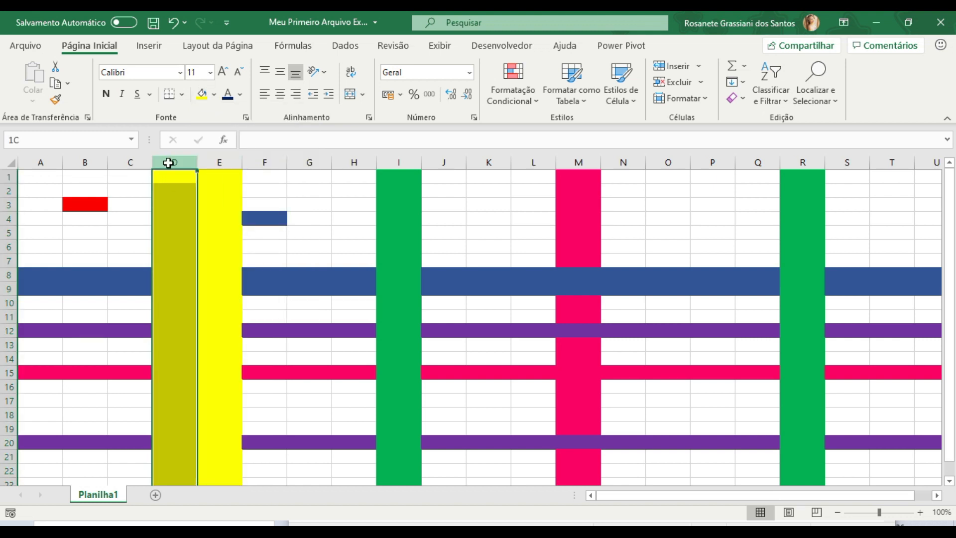
{"action": "left_click_drag", "start_coordinate": [168, 163], "coordinate": [205, 163]}
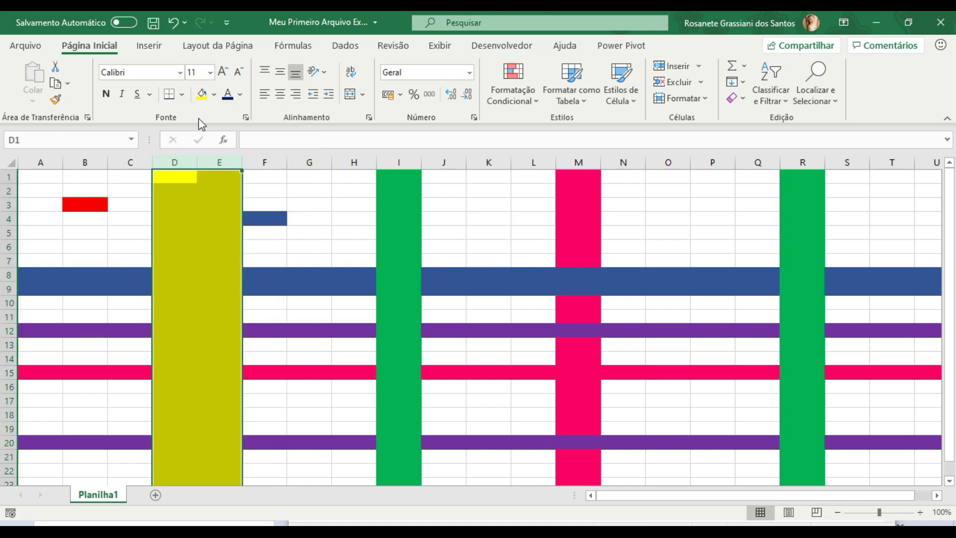
{"action": "left_click", "coordinate": [202, 96]}
- Rename the sheet Planilha1 as "Cores e Seleção"
{"action": "double_click", "coordinate": [95, 498]}
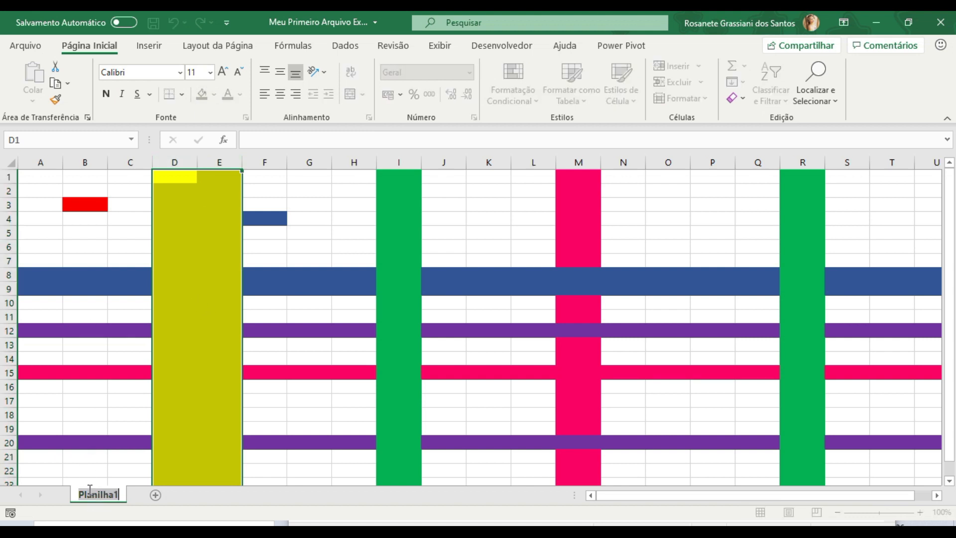
{"action": "type", "text": "Cores"}
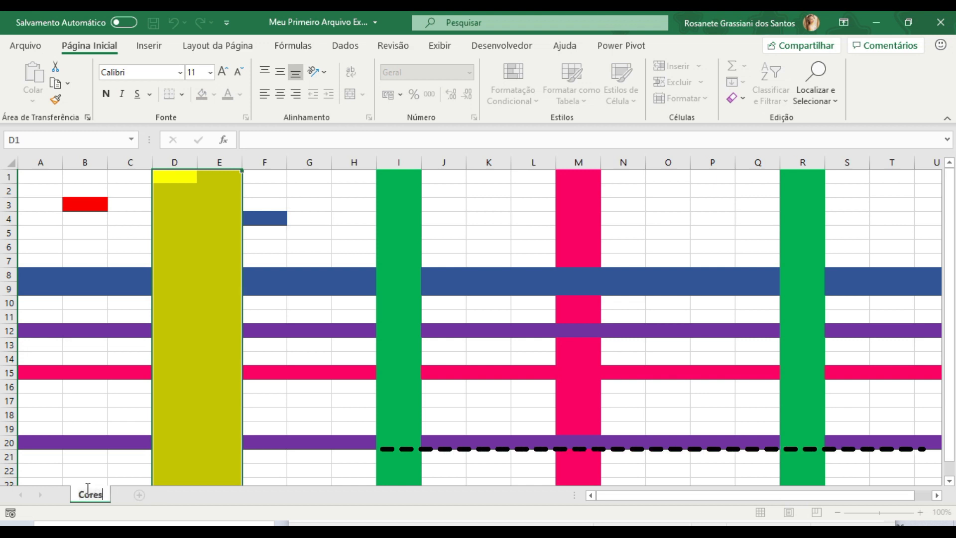
{"action": "type", "text": " e Seleção"}
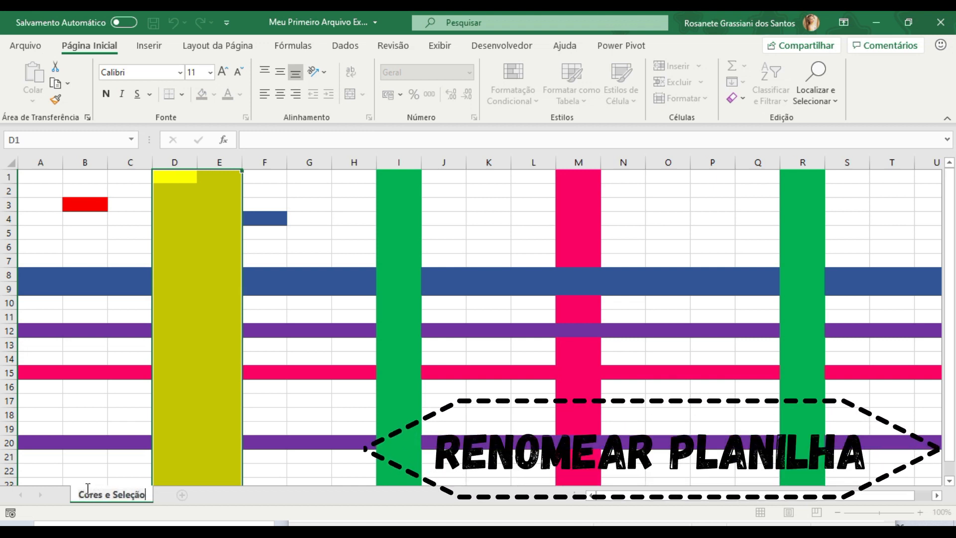
{"action": "left_click", "coordinate": [111, 457]}
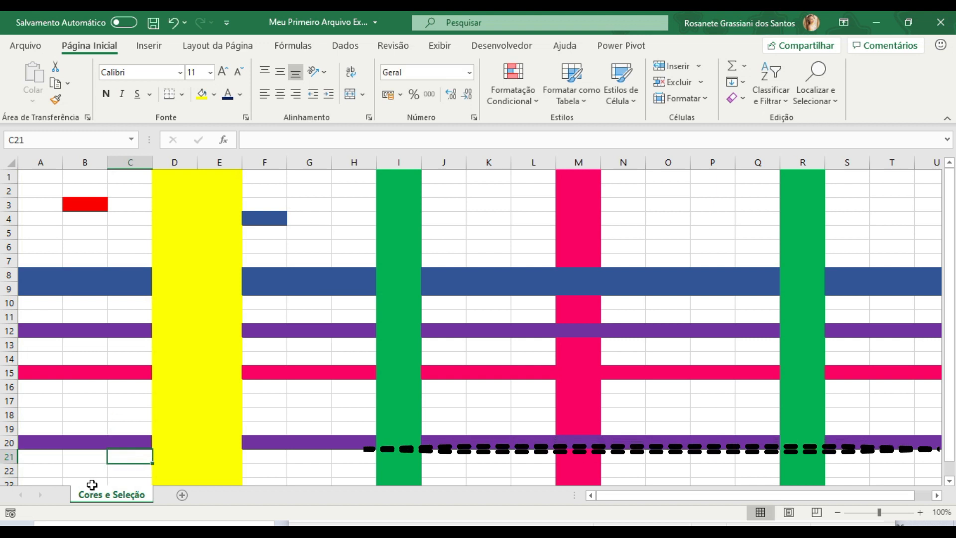
- Set the tab colour of the "Cores e Seleção" sheet to the standard orange
{"action": "right_click", "coordinate": [89, 494]}
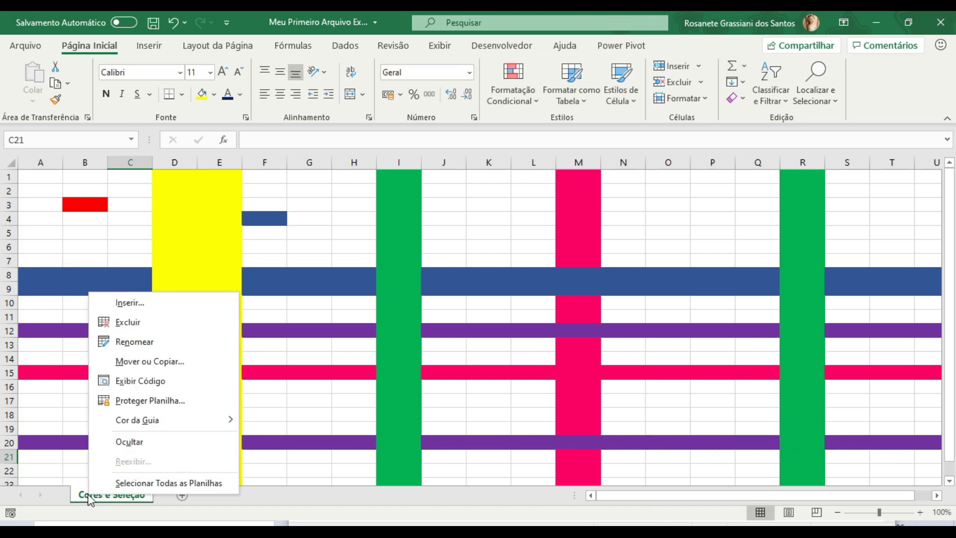
{"action": "mouse_move", "coordinate": [211, 422]}
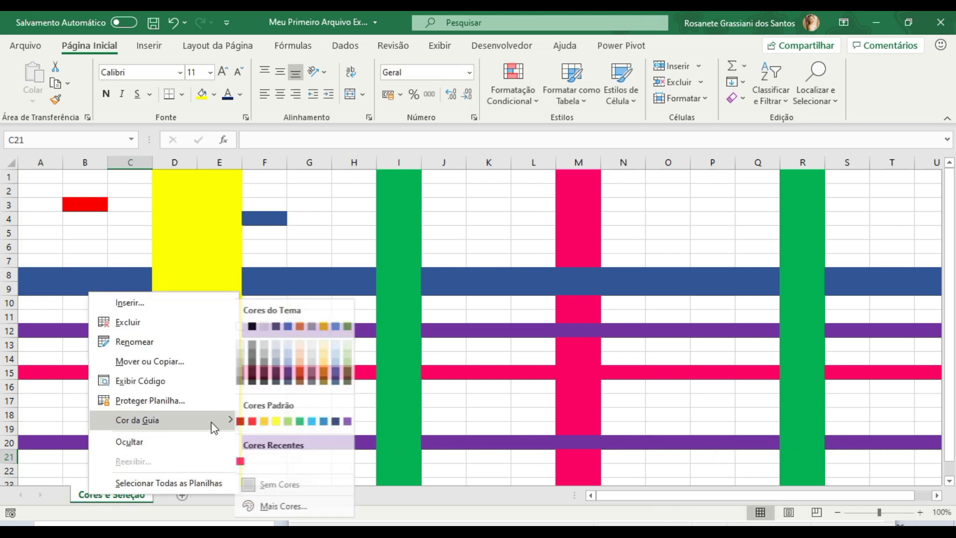
{"action": "left_click", "coordinate": [269, 423]}
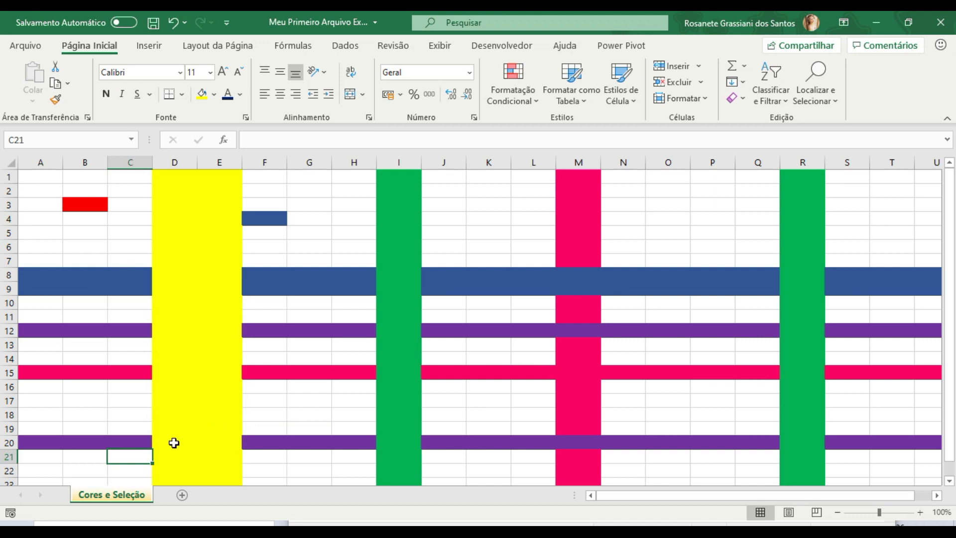
{"action": "left_click", "coordinate": [103, 471]}
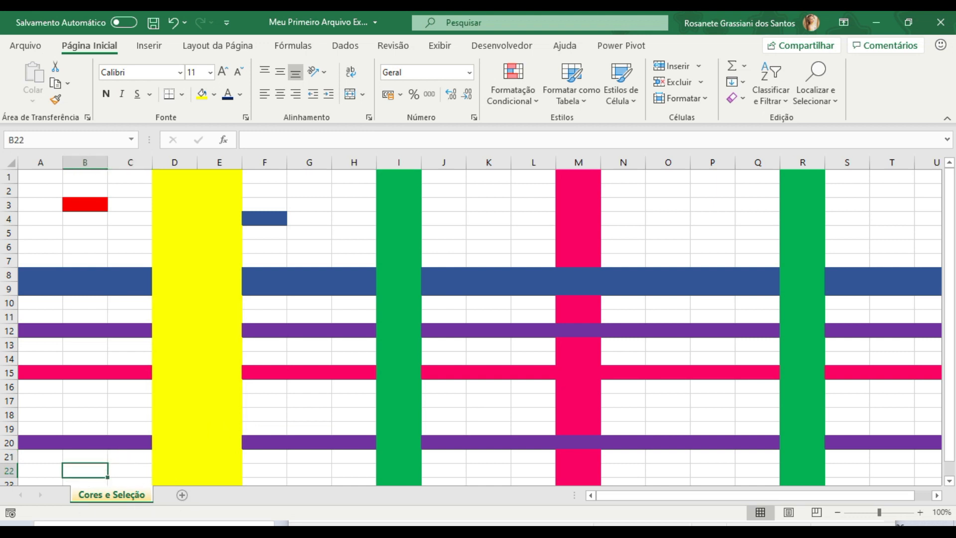
- Add a new worksheet to the workbook and rename it "Dados dos Clientes"
{"action": "left_click", "coordinate": [182, 495]}
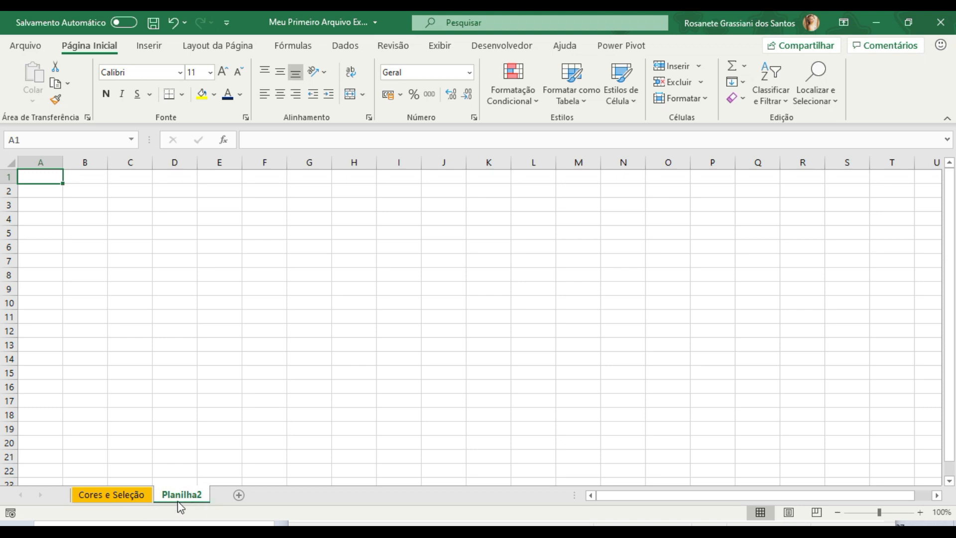
{"action": "right_click", "coordinate": [188, 495]}
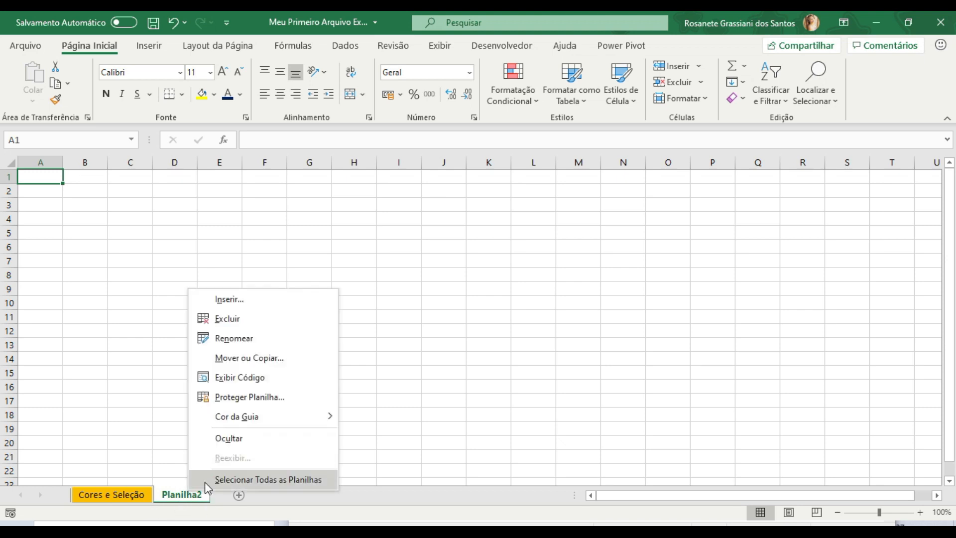
{"action": "left_click", "coordinate": [262, 337]}
{"action": "type", "text": "Da"}
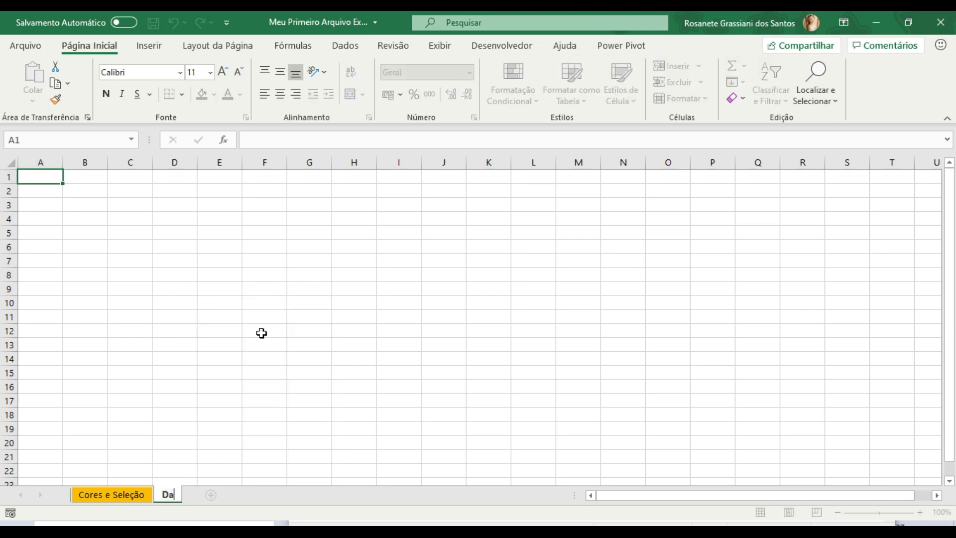
{"action": "type", "text": "dos "}
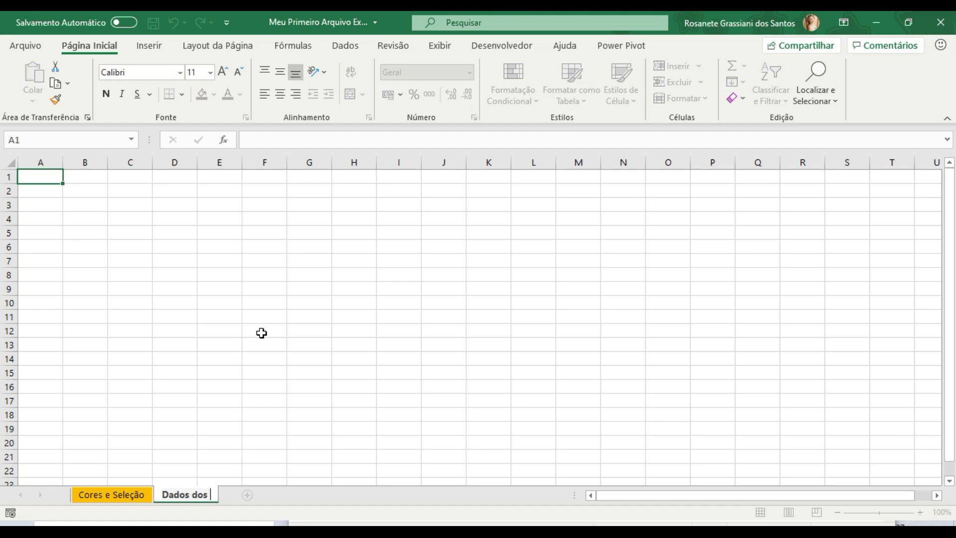
{"action": "type", "text": "do s Clientes"}
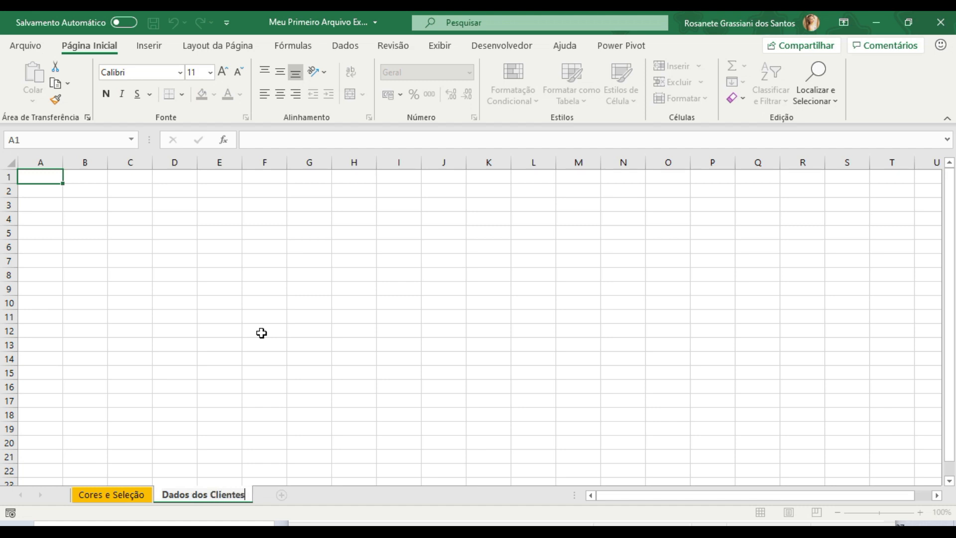
{"action": "key", "text": "Return"}
- Set the tab colour of the "Dados dos Clientes" sheet to the standard blue
{"action": "right_click", "coordinate": [236, 500]}
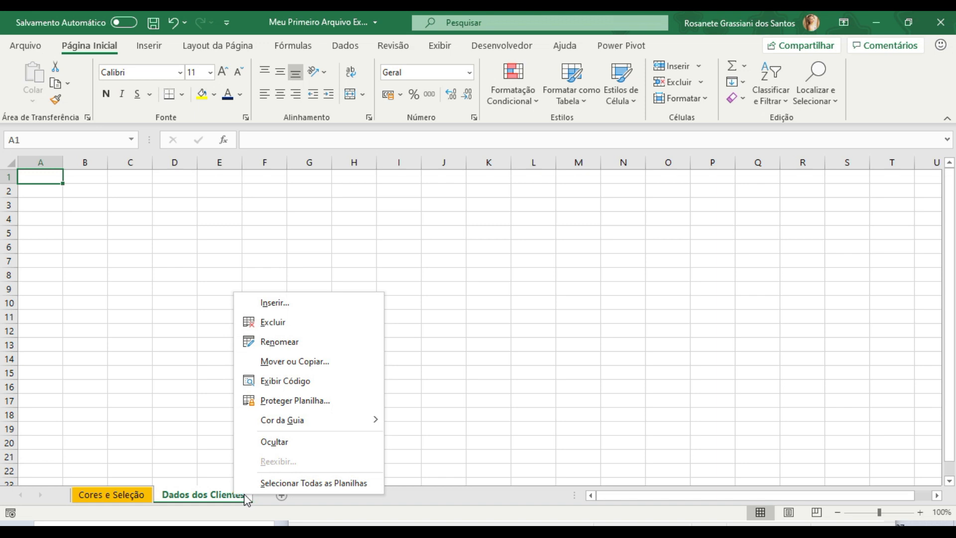
{"action": "mouse_move", "coordinate": [359, 423]}
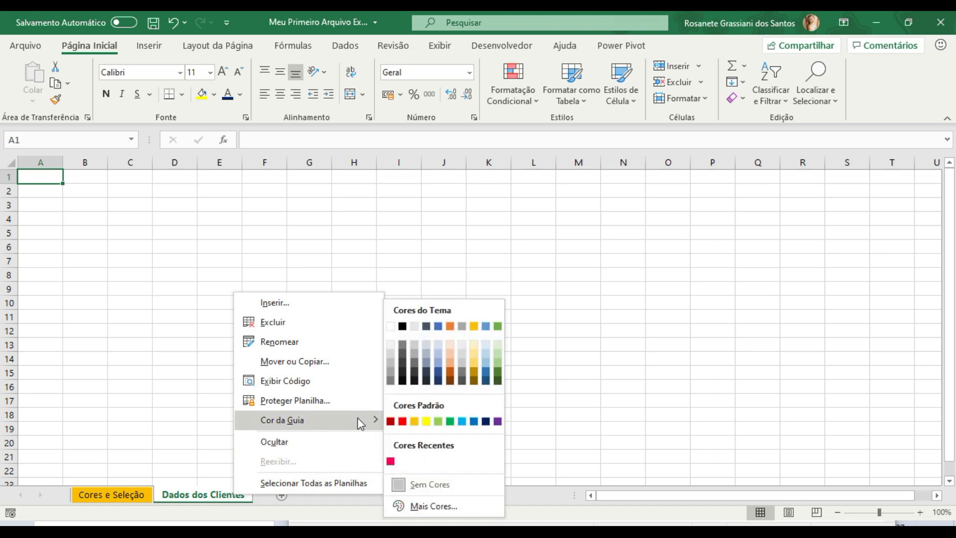
{"action": "left_click", "coordinate": [474, 421]}
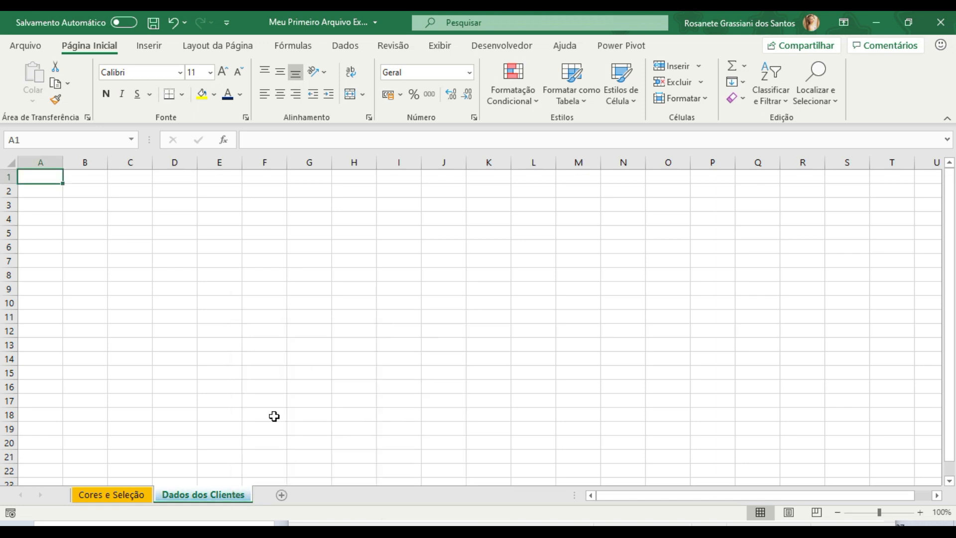
- Switch back and forth between the two worksheets to check their contents and tab colours
{"action": "left_click", "coordinate": [115, 496]}
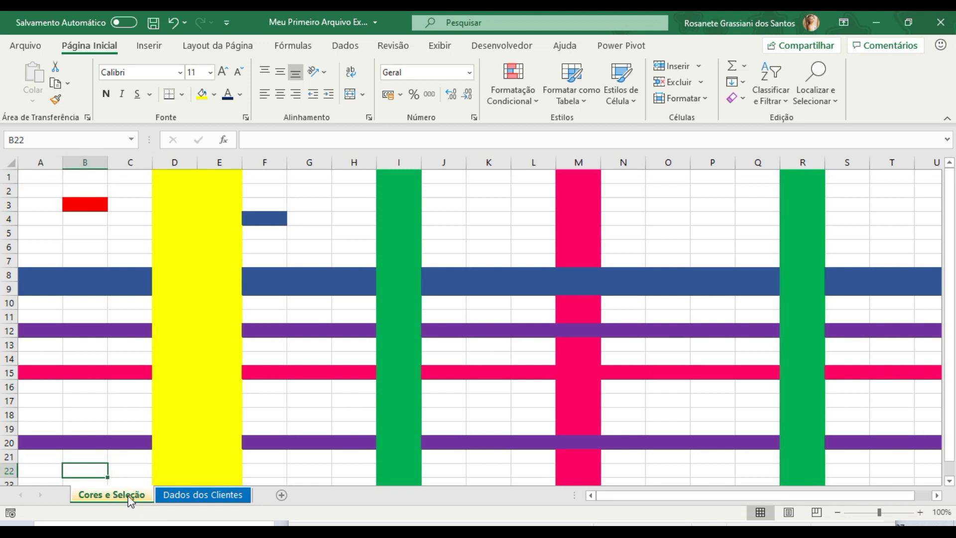
{"action": "left_click", "coordinate": [192, 500]}
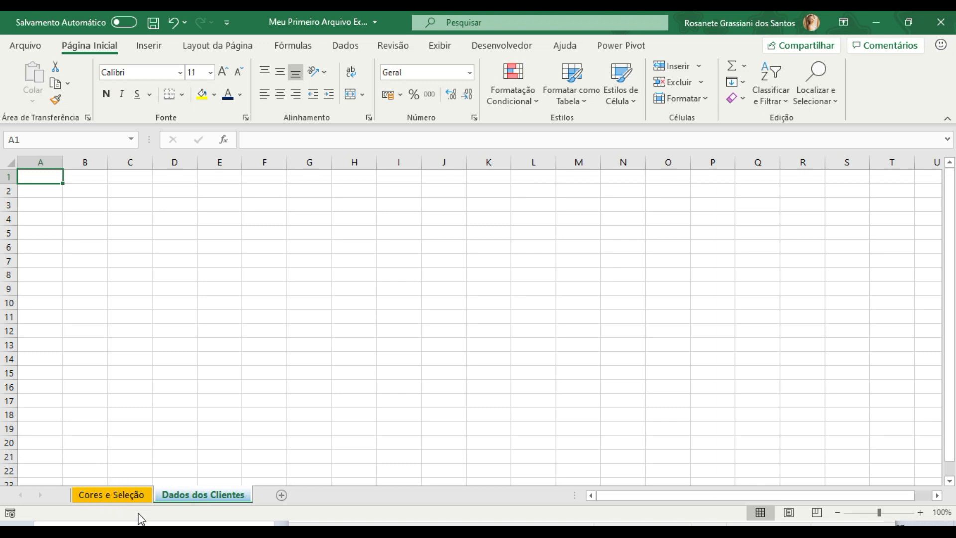
{"action": "left_click", "coordinate": [133, 495]}
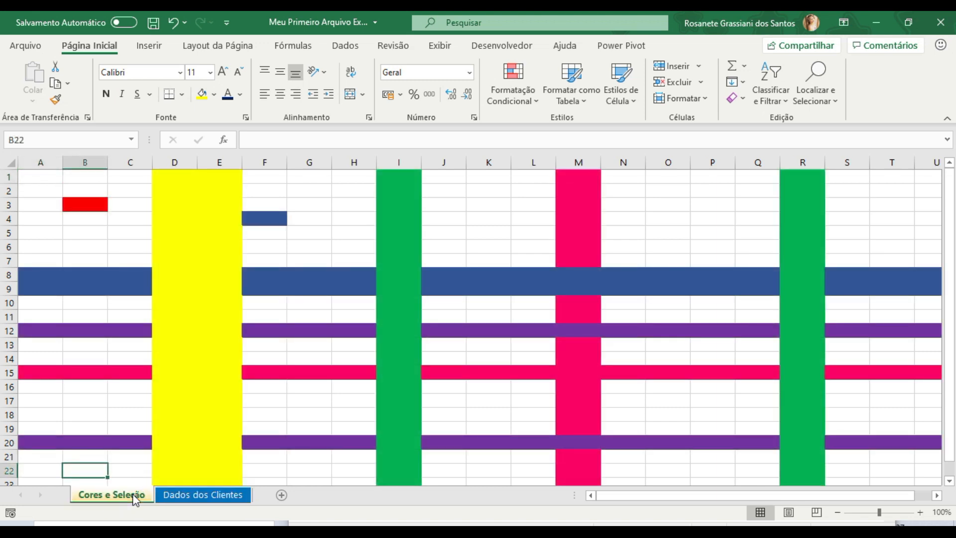
- Enter the headers "Código", "Nome", "Telefone" and "E-mail" in cells A1 to D1 of the "Dados dos Clientes" sheet
{"action": "left_click", "coordinate": [215, 495]}
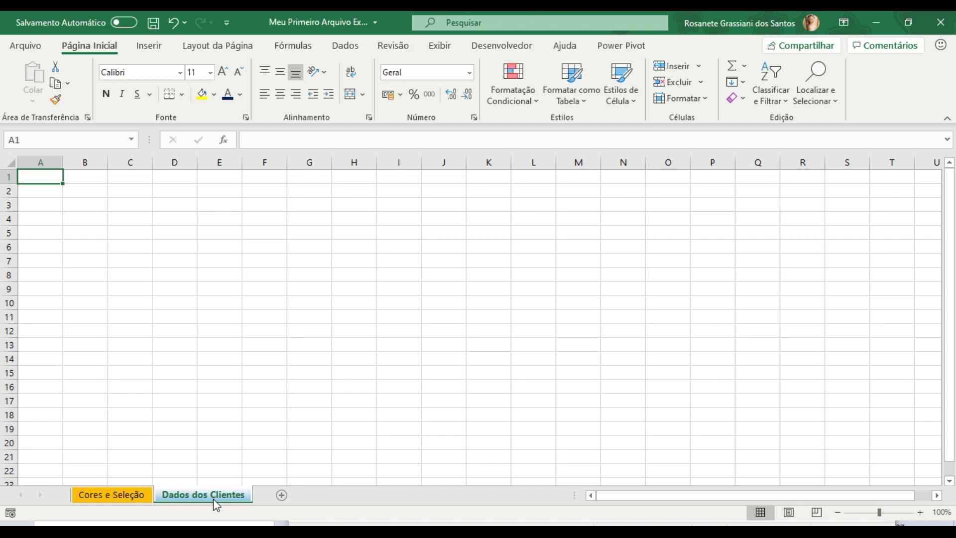
{"action": "type", "text": "C´dogi"}
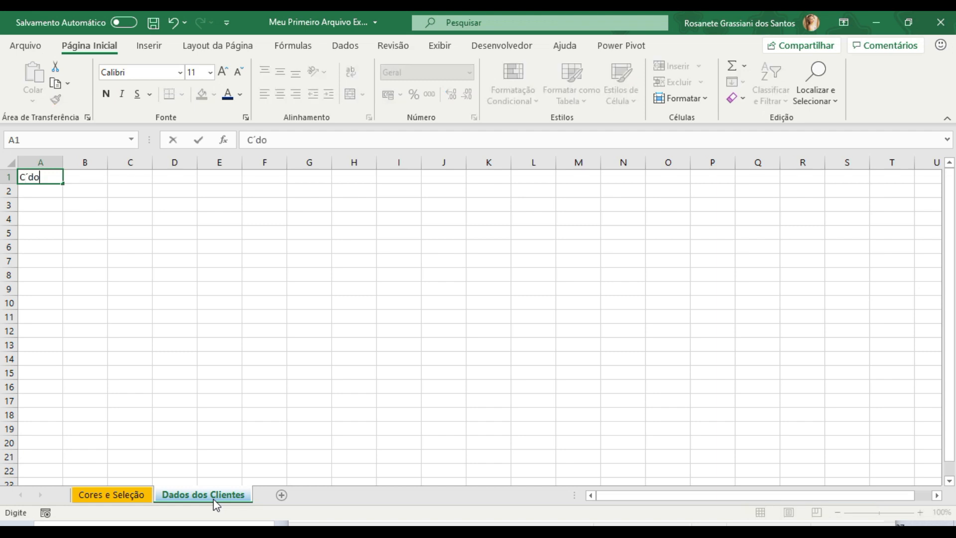
{"action": "key", "text": "BackSpace"}
{"action": "key", "text": "BackSpace"}
{"action": "type", "text": "ódigo"}
{"action": "key", "text": "ctrl+Return"}
{"action": "key", "text": "Tab"}
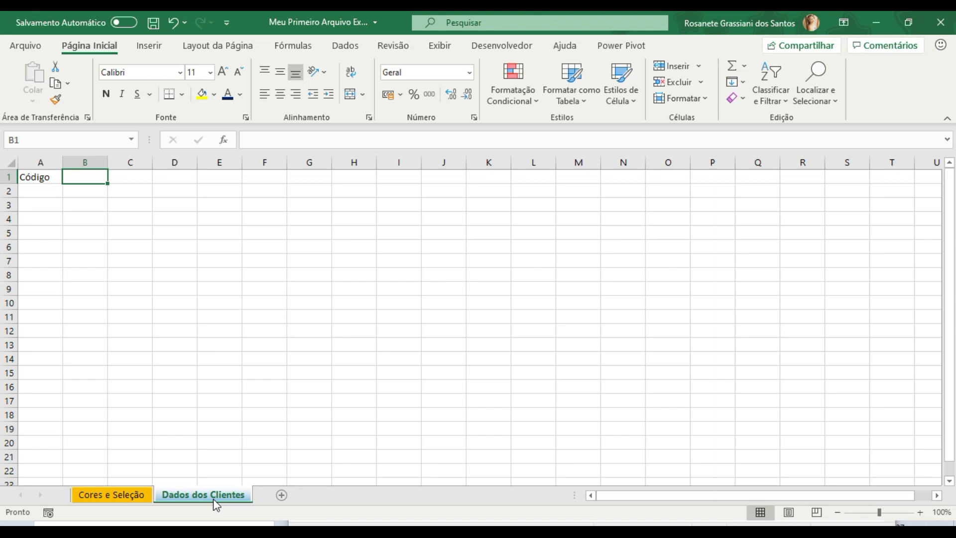
{"action": "type", "text": "Nome"}
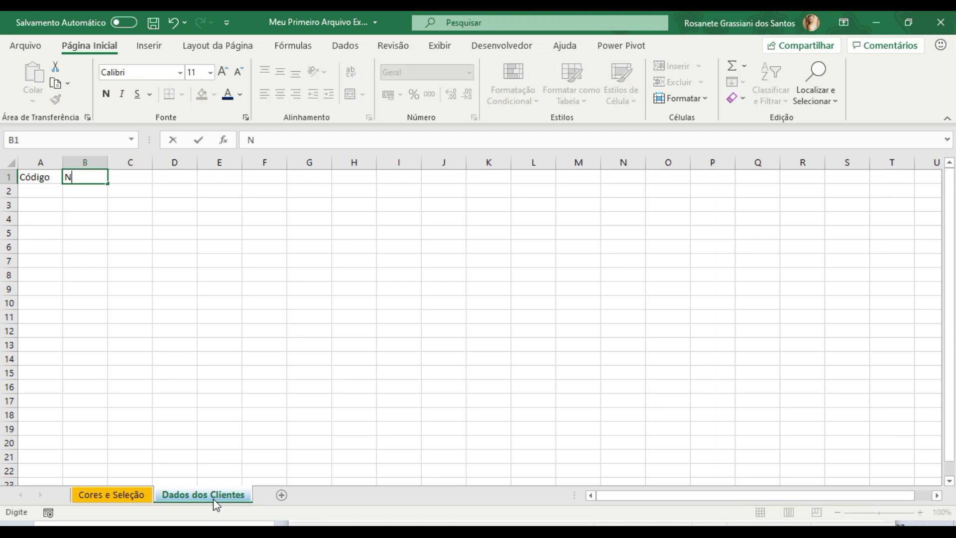
{"action": "key", "text": "Tab"}
{"action": "type", "text": "Telefone"}
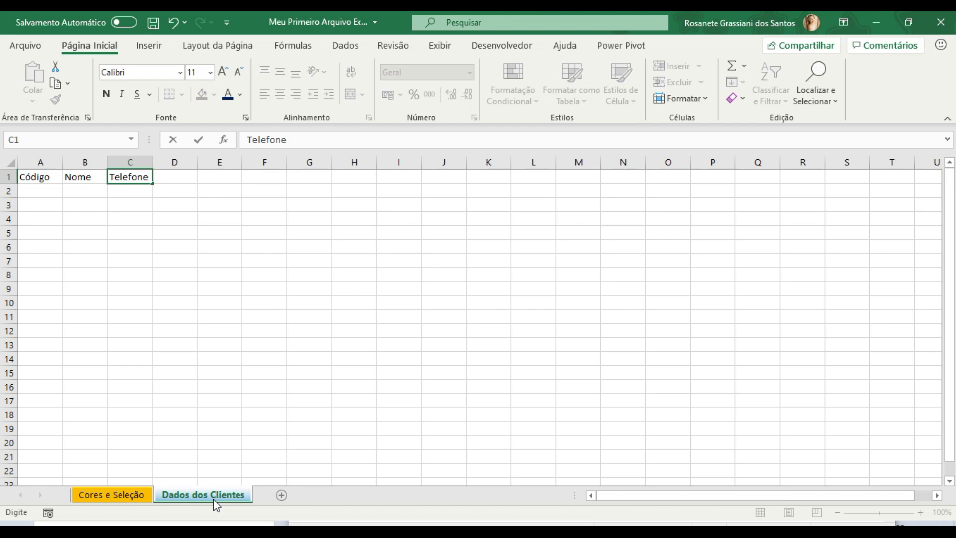
{"action": "key", "text": "Tab"}
{"action": "type", "text": "E-mail"}
{"action": "key", "text": "Tab"}
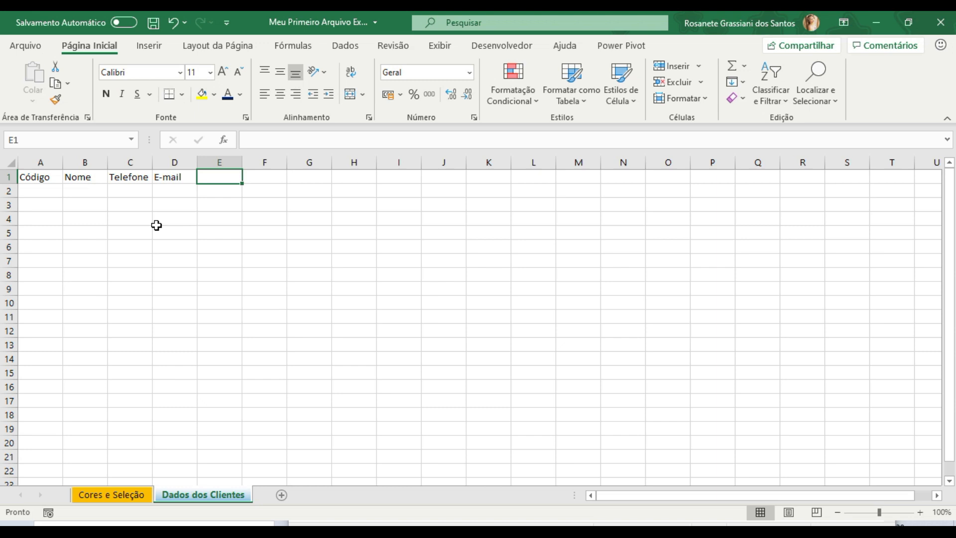
- Insert a new column before "Telefone" and give it the header "Data Nascimento"
{"action": "left_click", "coordinate": [132, 162]}
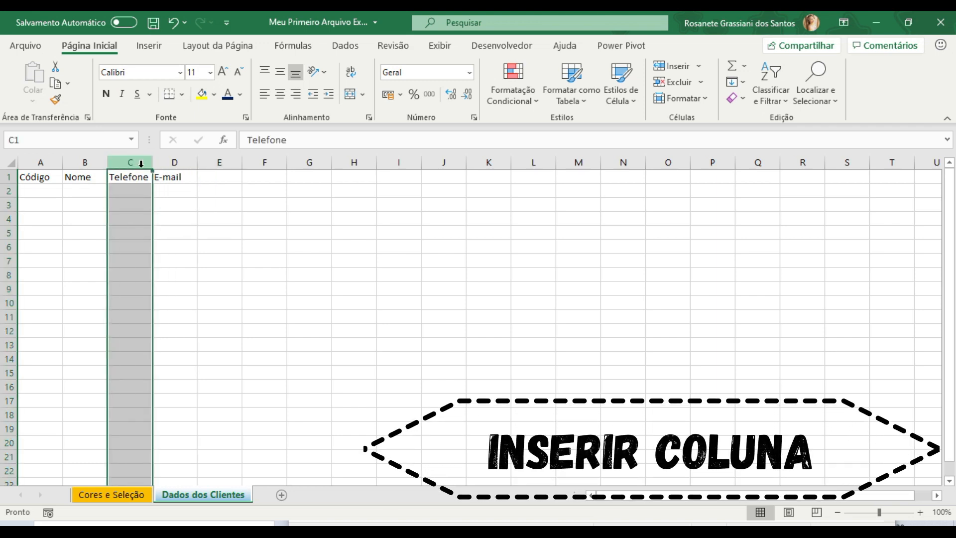
{"action": "right_click", "coordinate": [136, 162]}
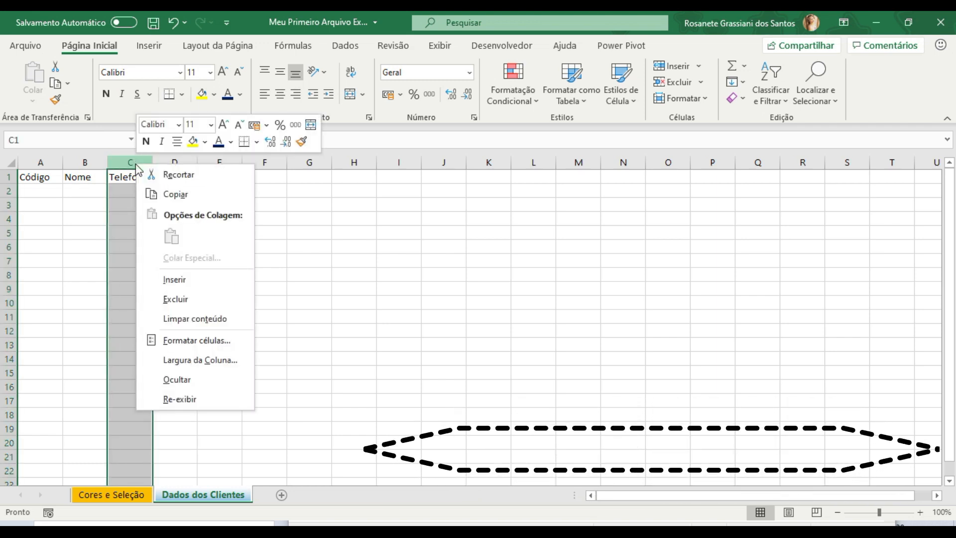
{"action": "left_click", "coordinate": [174, 279]}
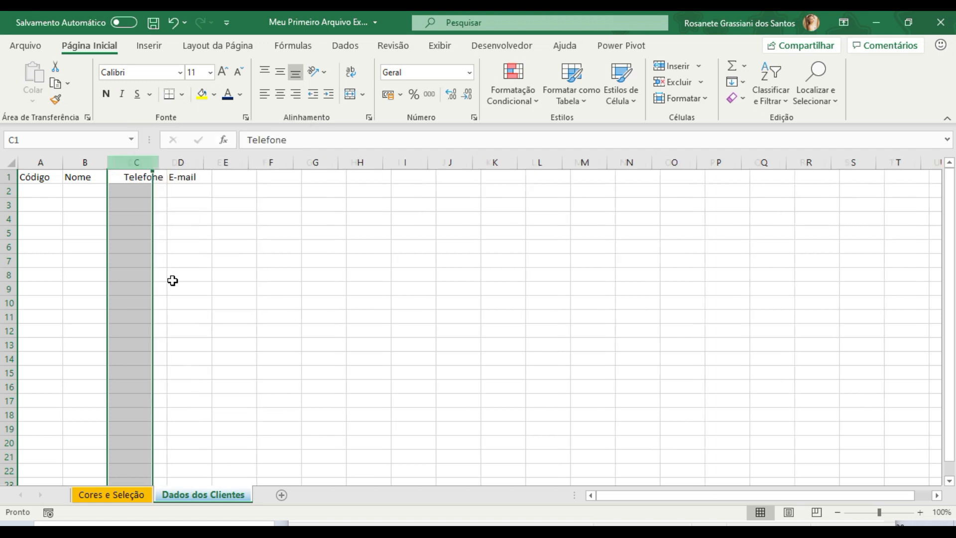
{"action": "left_click", "coordinate": [131, 178]}
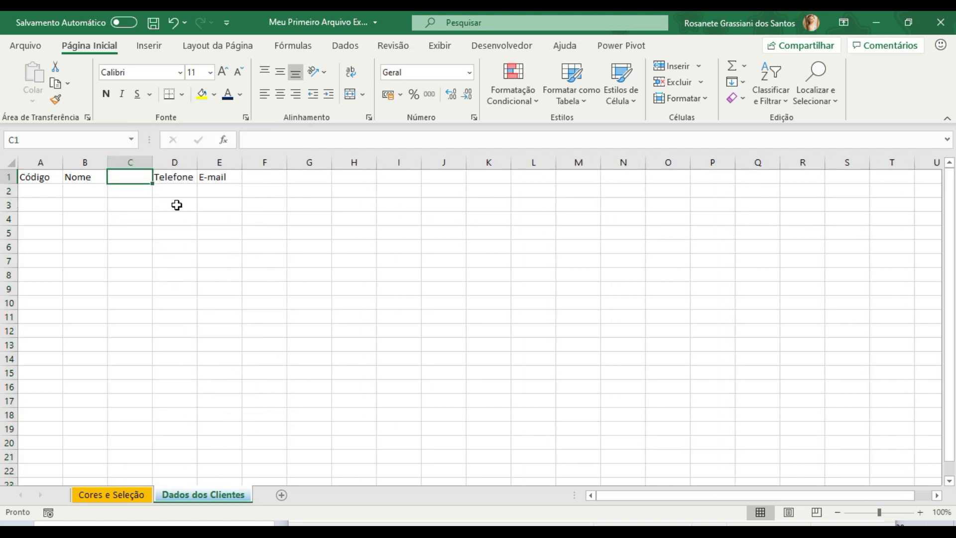
{"action": "type", "text": "Data Nascimento"}
{"action": "key", "text": "Return"}
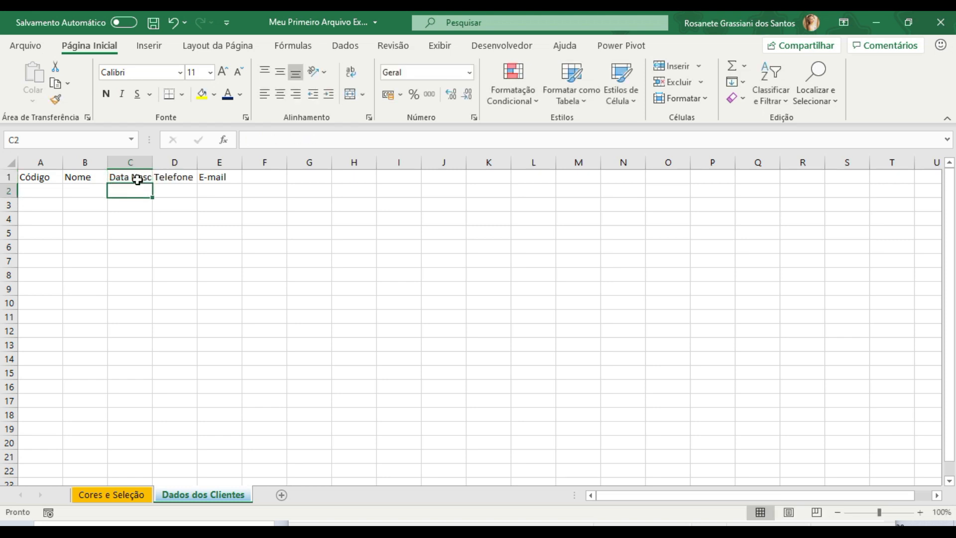
- Widen column C so that the full "Data Nascimento" header fits with a little room to spare
{"action": "left_click", "coordinate": [143, 178]}
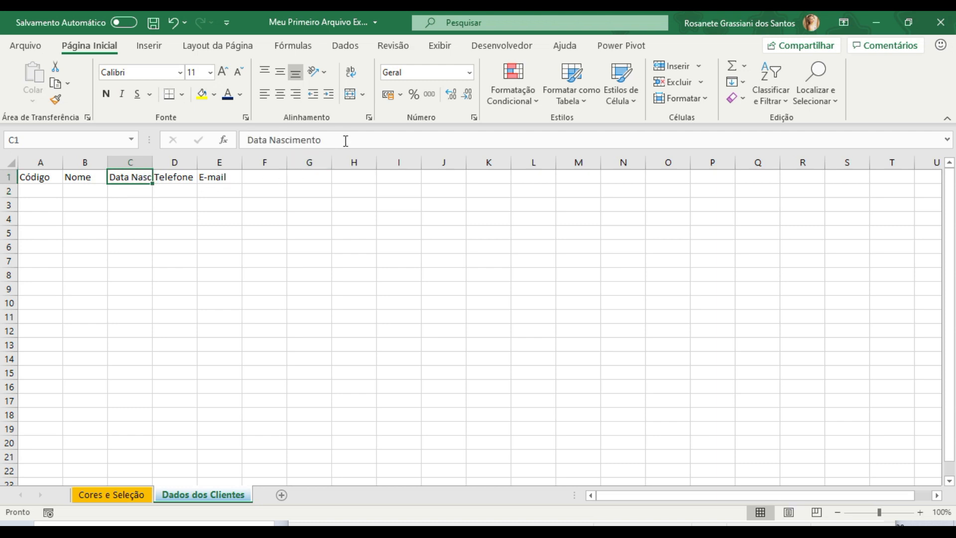
{"action": "left_click", "coordinate": [111, 218]}
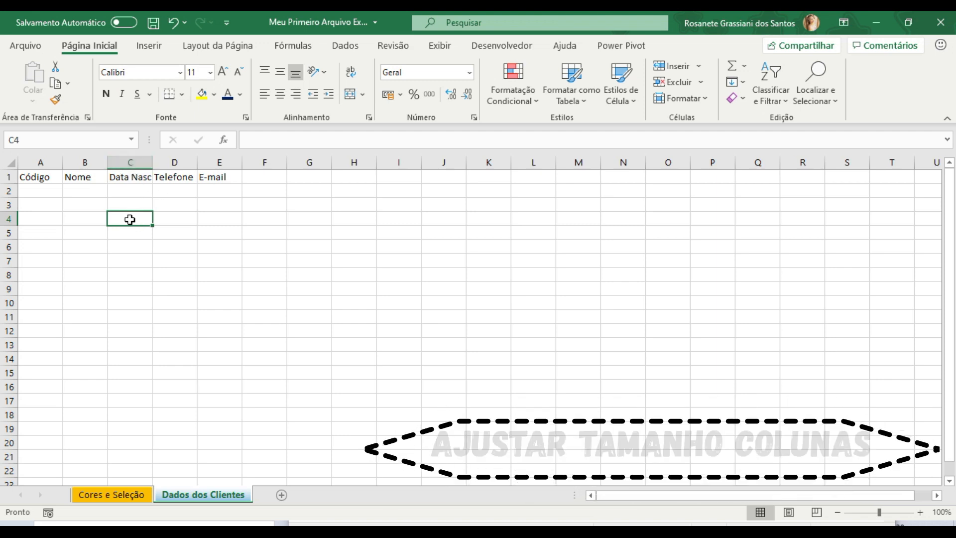
{"action": "left_click", "coordinate": [151, 160]}
{"action": "double_click", "coordinate": [152, 163]}
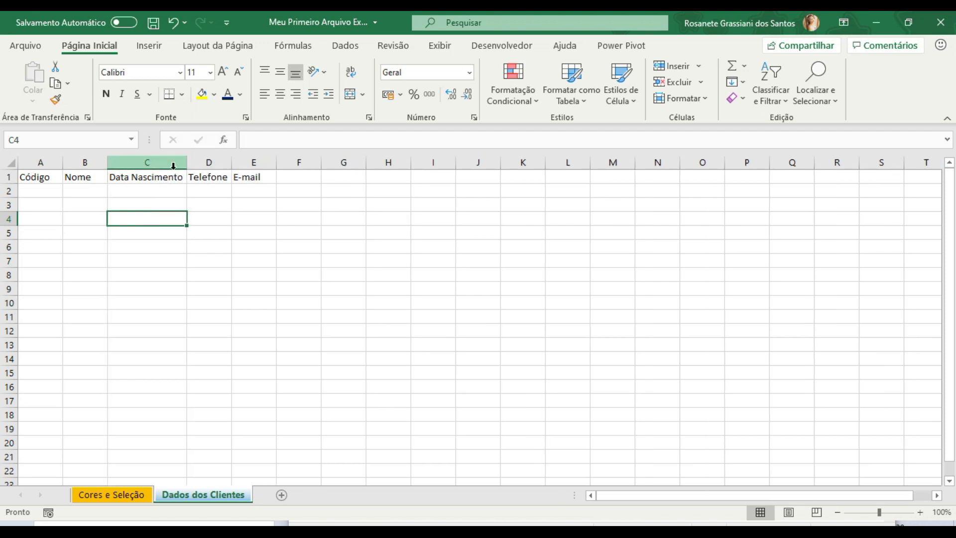
{"action": "left_click_drag", "start_coordinate": [189, 160], "coordinate": [148, 161]}
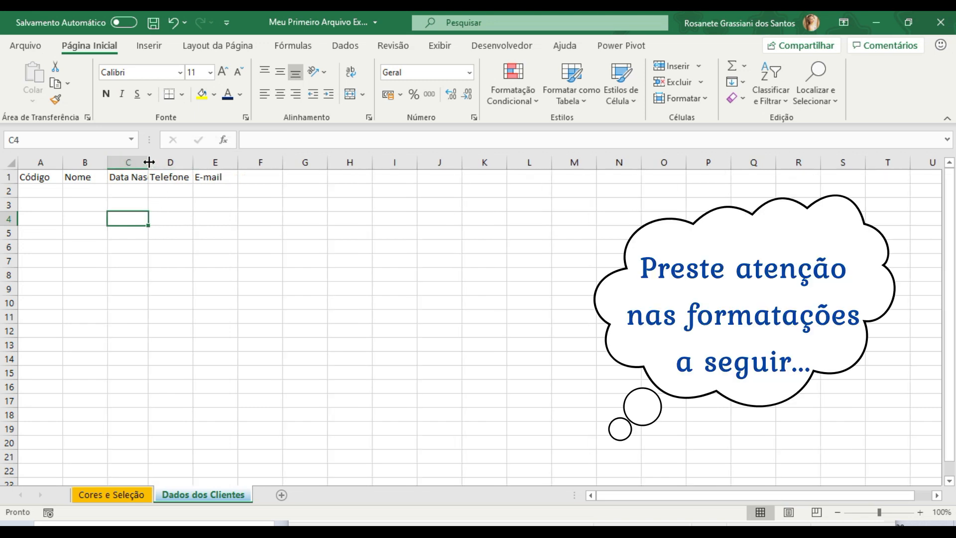
{"action": "left_click_drag", "start_coordinate": [149, 161], "coordinate": [193, 164]}
{"action": "left_click", "coordinate": [168, 202]}
{"action": "left_click", "coordinate": [169, 189]}
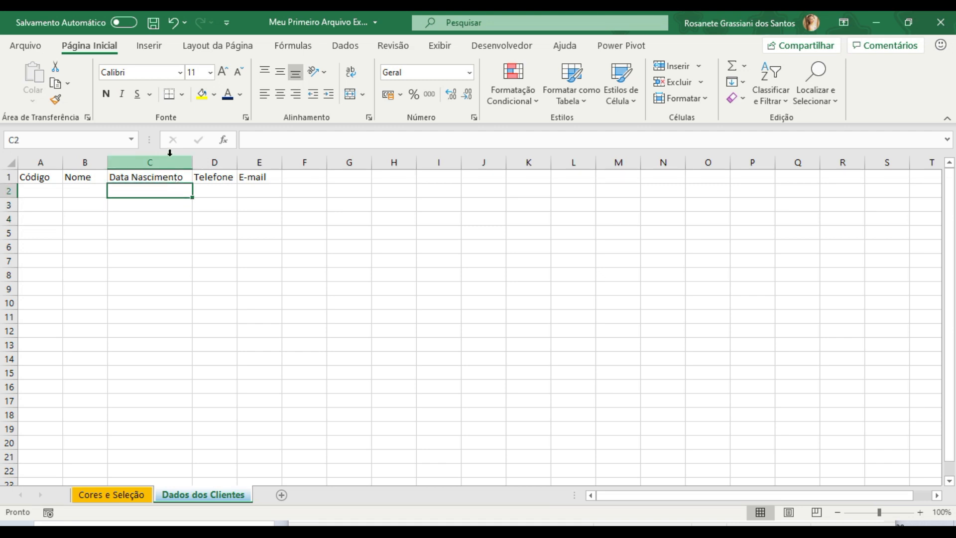
- Enter the first customer's code and first name in cells A2 and B2
{"action": "left_click", "coordinate": [31, 190]}
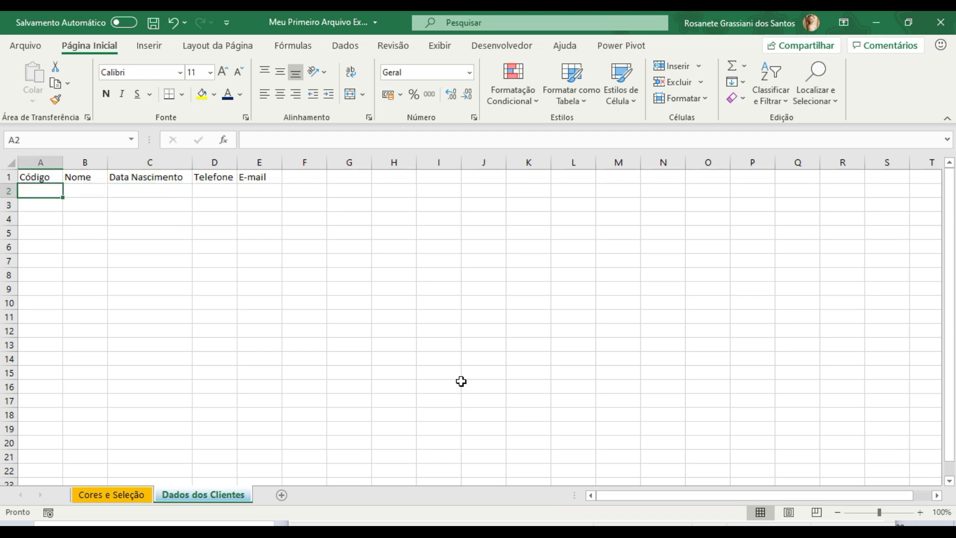
{"action": "type", "text": "1"}
{"action": "key", "text": "Tab"}
{"action": "type", "text": "Roa"}
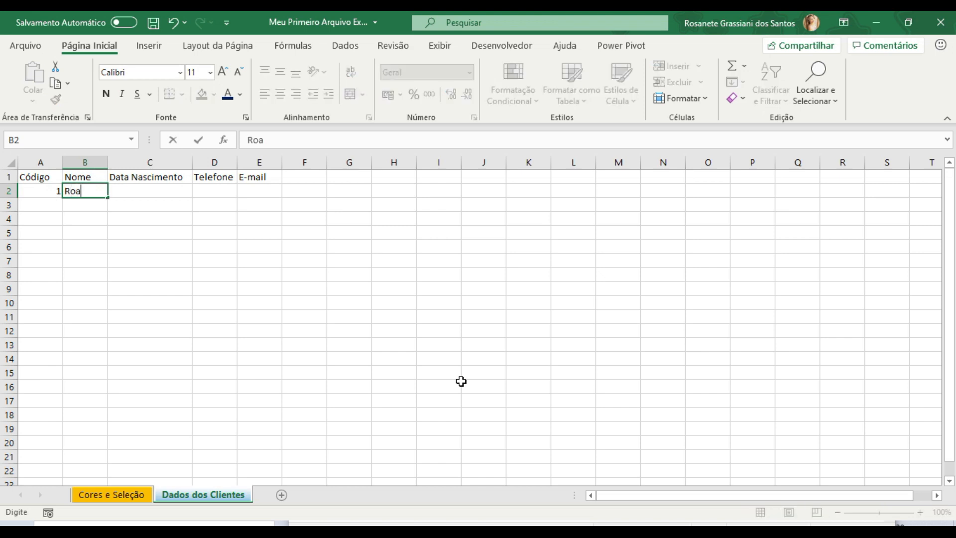
{"action": "key", "text": "BackSpace"}
{"action": "type", "text": "sanete"}
{"action": "key", "text": "Tab"}
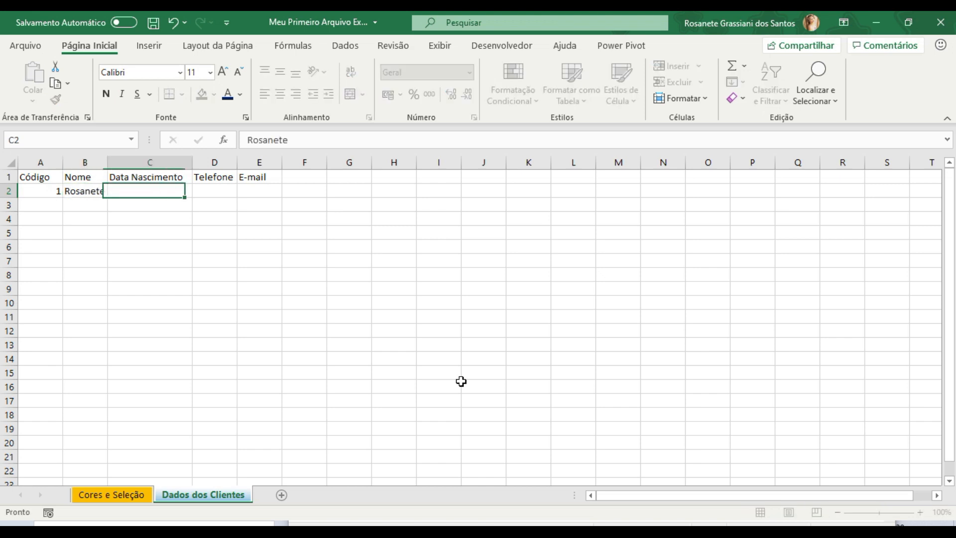
- Enter the customer's full date of birth, including the year, in cell C2
{"action": "type", "text": "15/09"}
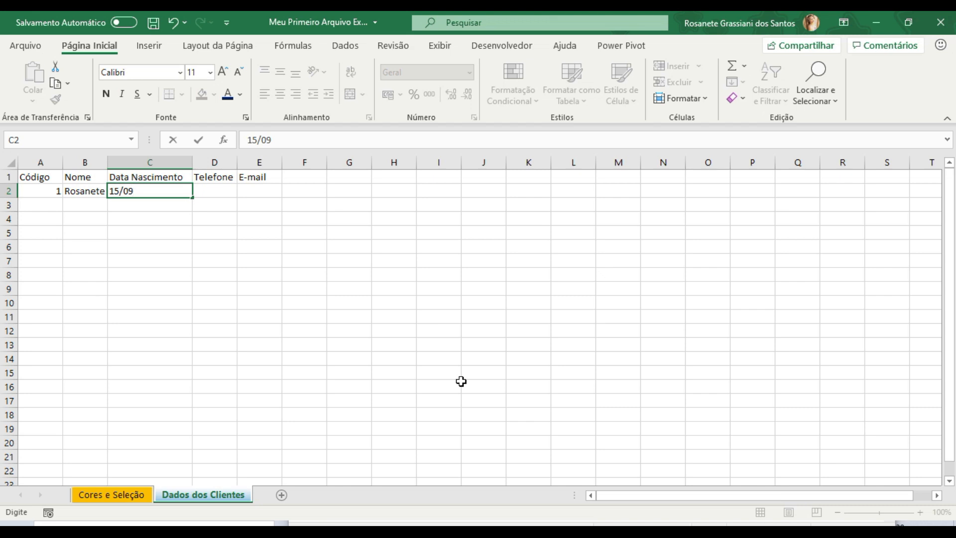
{"action": "key", "text": "Tab"}
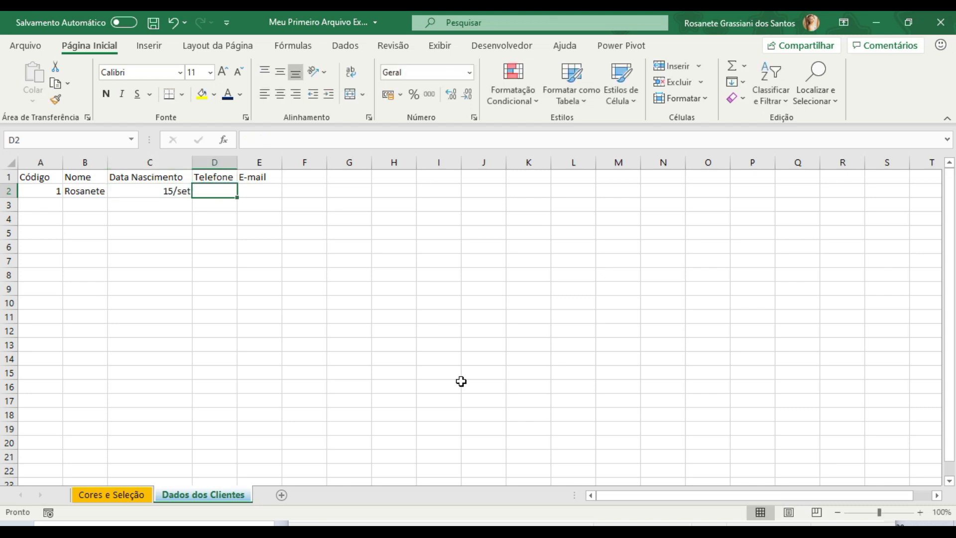
{"action": "key", "text": "Left"}
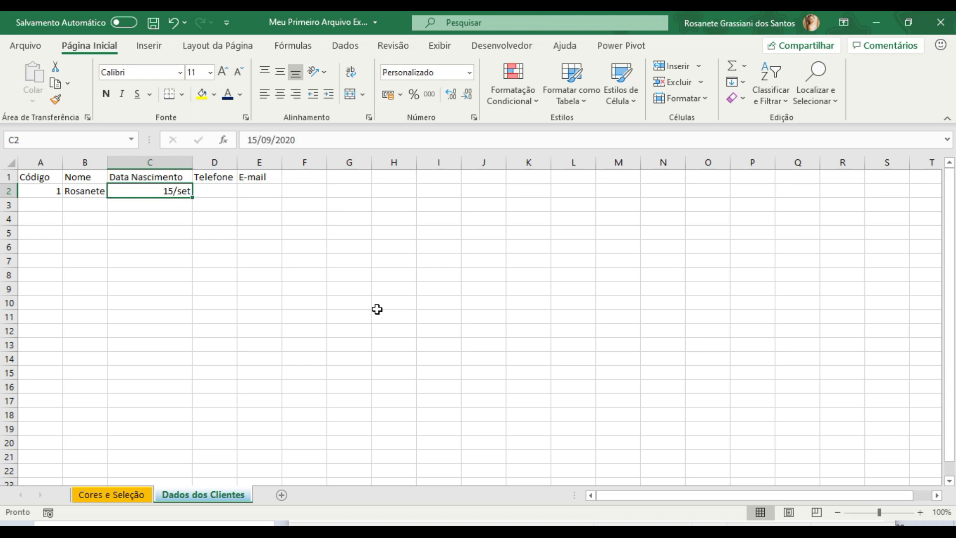
{"action": "type", "text": "15/"}
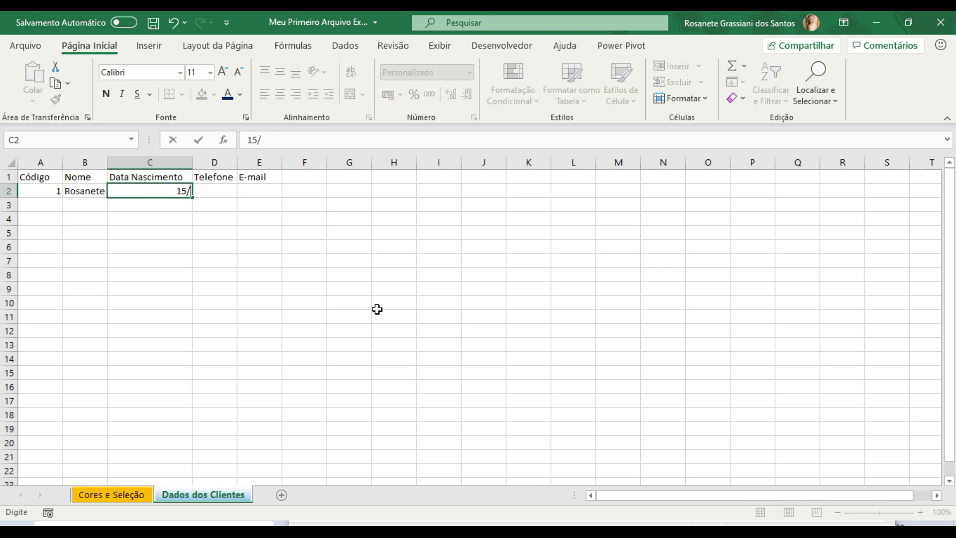
{"action": "type", "text": "09/1987"}
{"action": "key", "text": "Return"}
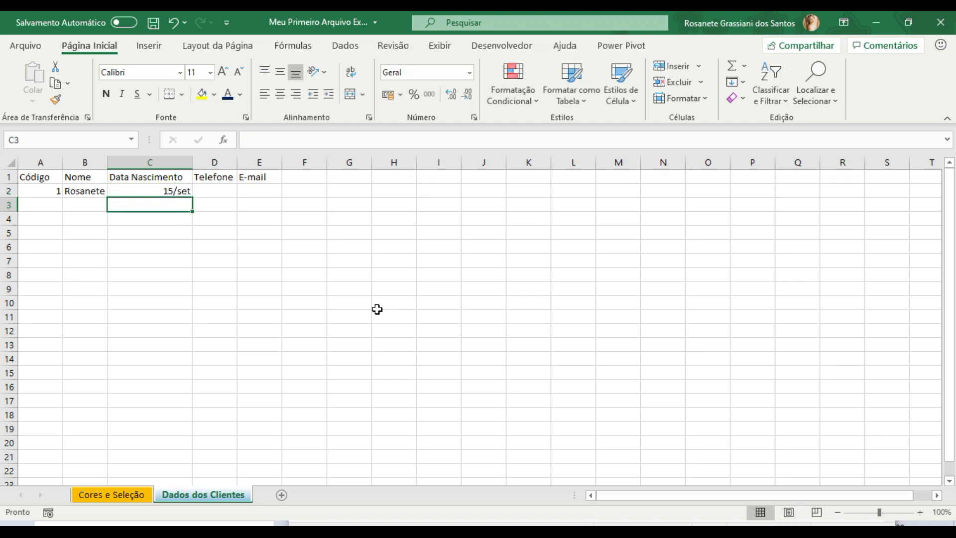
{"action": "left_click", "coordinate": [166, 194]}
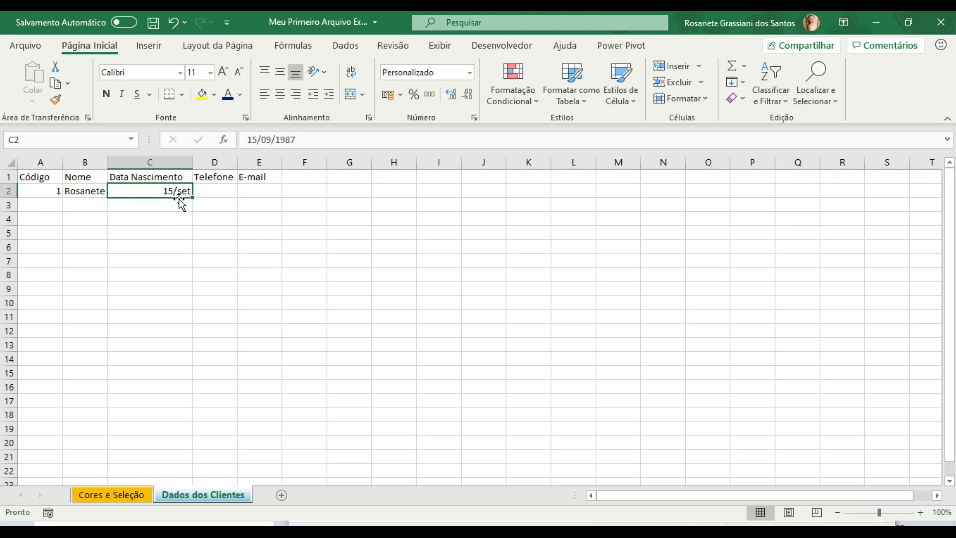
- Fill in the customer's phone number in D2 and e-mail address in E2
{"action": "key", "text": "Tab"}
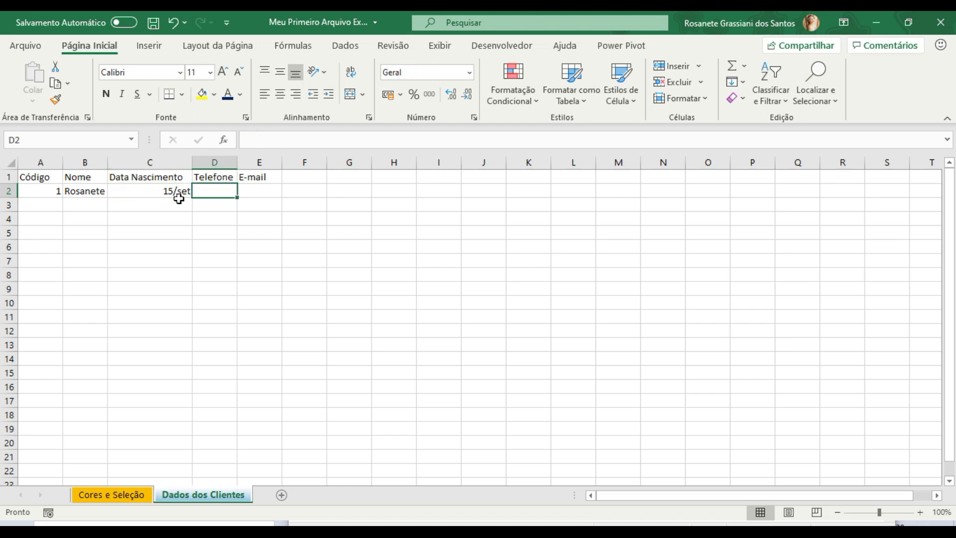
{"action": "type", "text": "8888-8888"}
{"action": "key", "text": "Tab"}
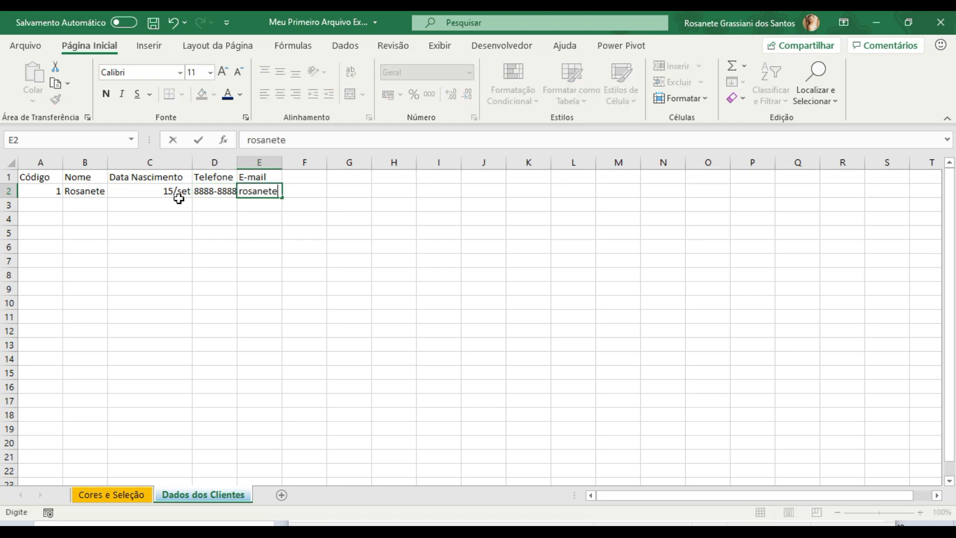
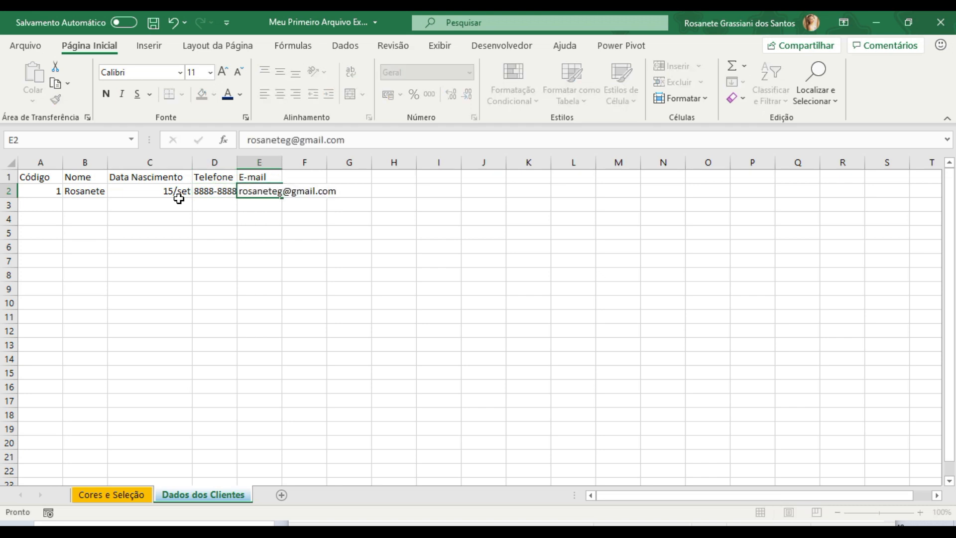
{"action": "key", "text": "Return"}
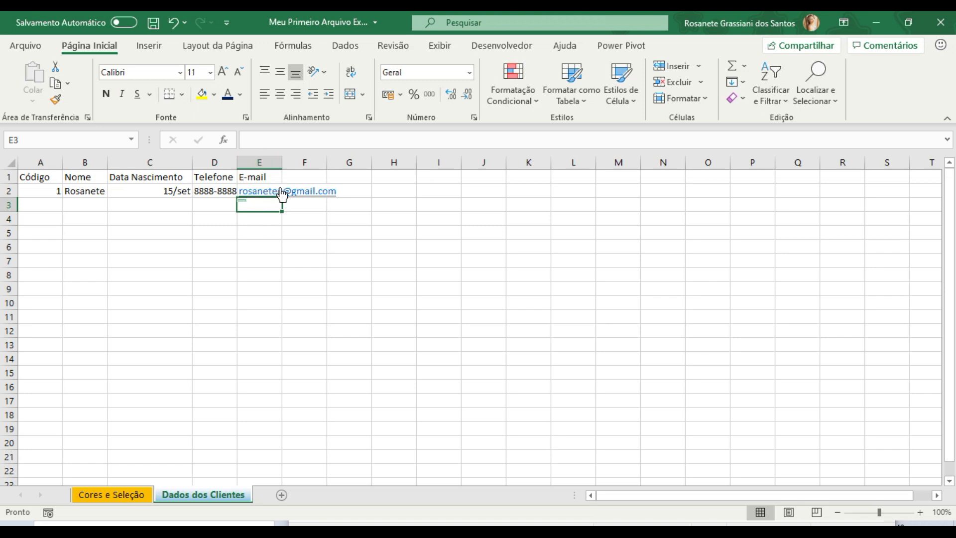
- Widen the "E-mail" column to slightly more than the length of the customer's address
{"action": "double_click", "coordinate": [284, 164]}
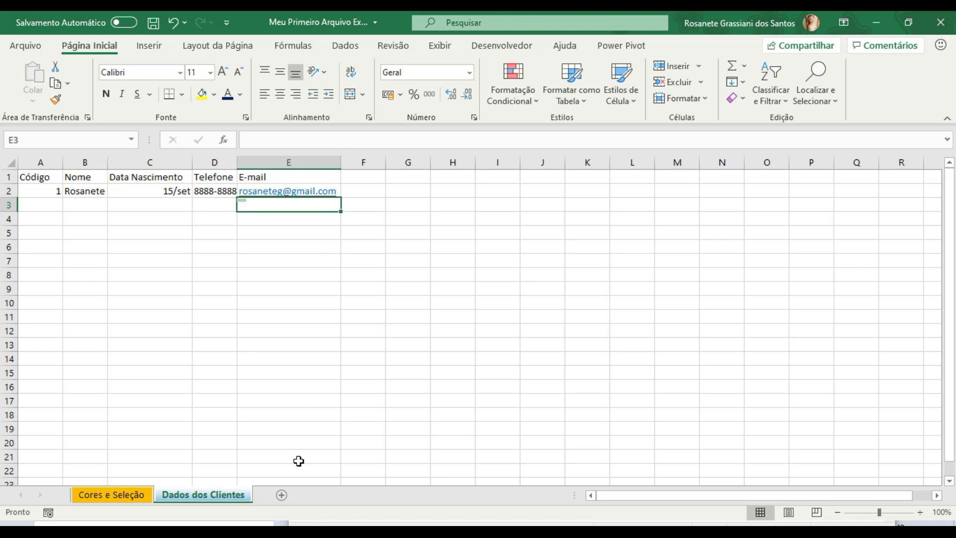
{"action": "left_click", "coordinate": [292, 384]}
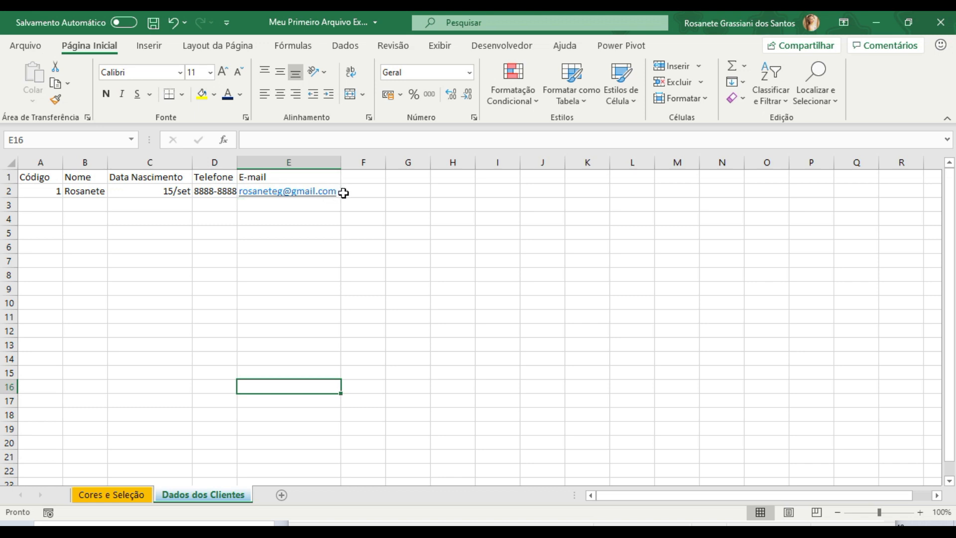
{"action": "left_click_drag", "start_coordinate": [339, 163], "coordinate": [352, 182]}
{"action": "left_click", "coordinate": [266, 332]}
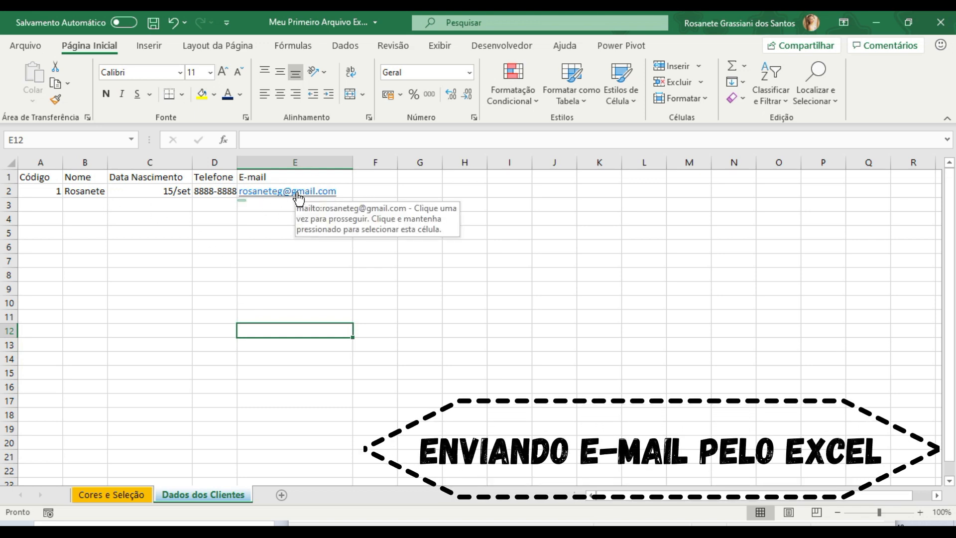
- Open a new mail message from the customer's e-mail link in E2 and discard the draft
{"action": "left_click", "coordinate": [298, 191]}
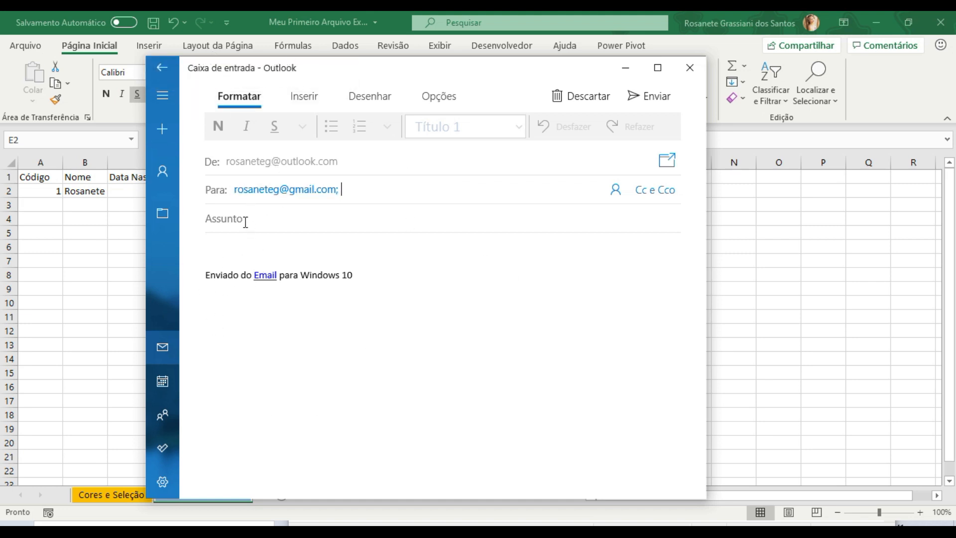
{"action": "left_click", "coordinate": [251, 248]}
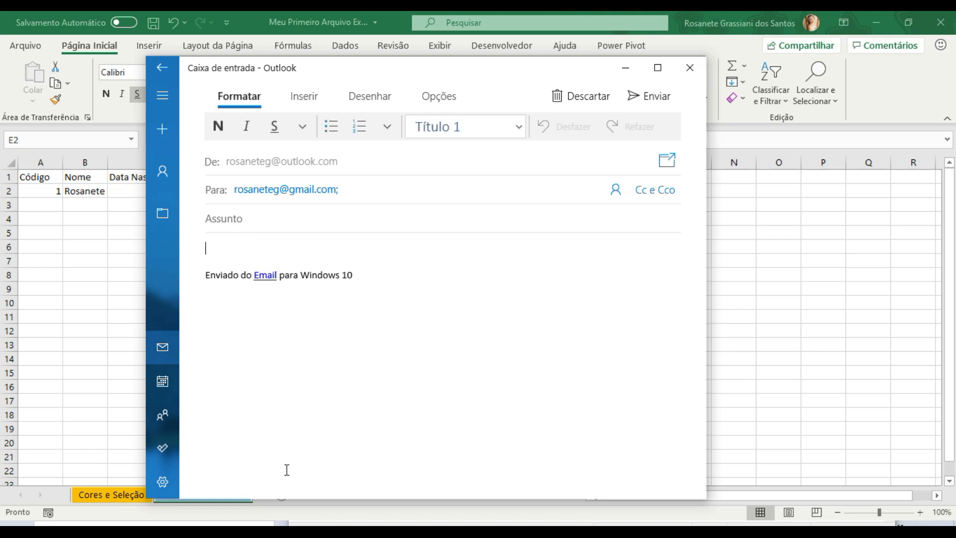
{"action": "left_click", "coordinate": [578, 98]}
{"action": "left_click", "coordinate": [369, 314]}
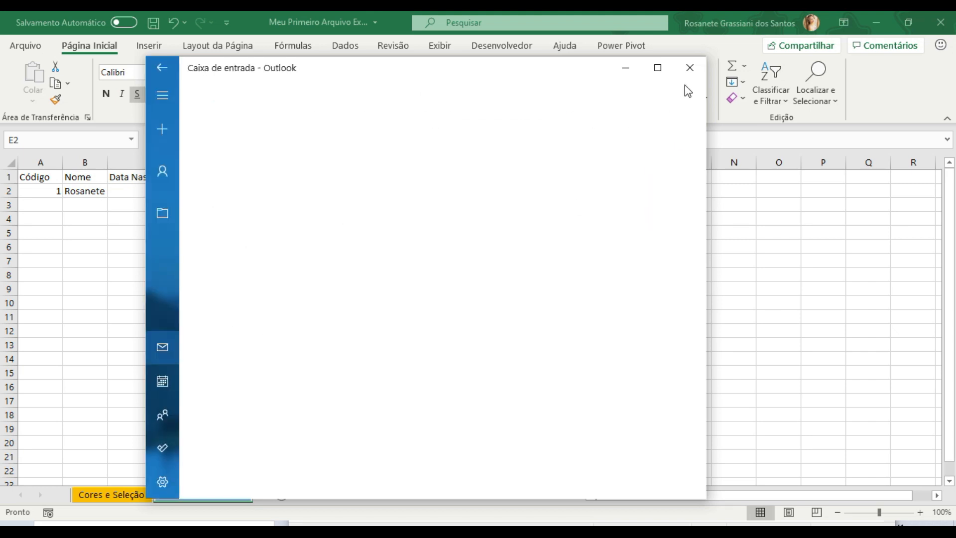
- Close the mail window and remove the hyperlink from the customer's e-mail address in E2
{"action": "left_click", "coordinate": [690, 68]}
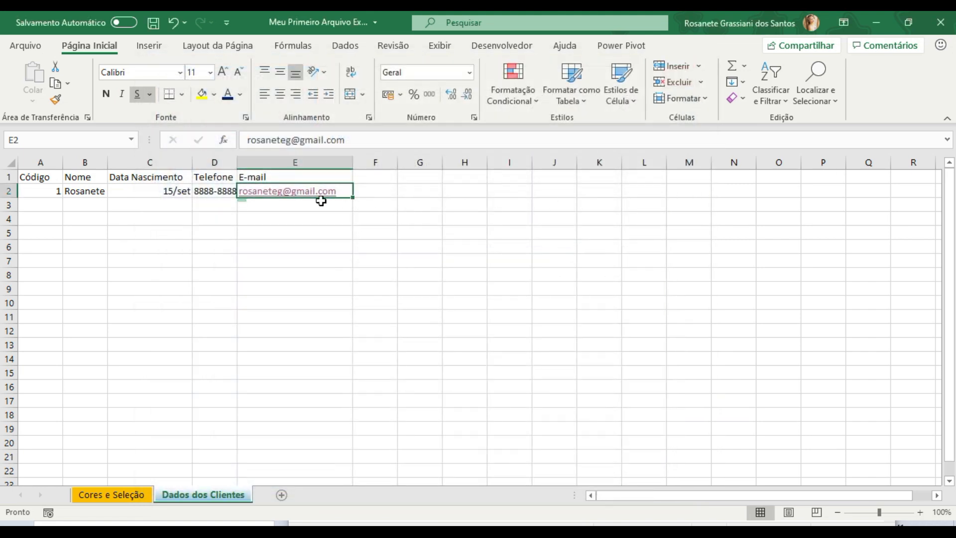
{"action": "right_click", "coordinate": [263, 193]}
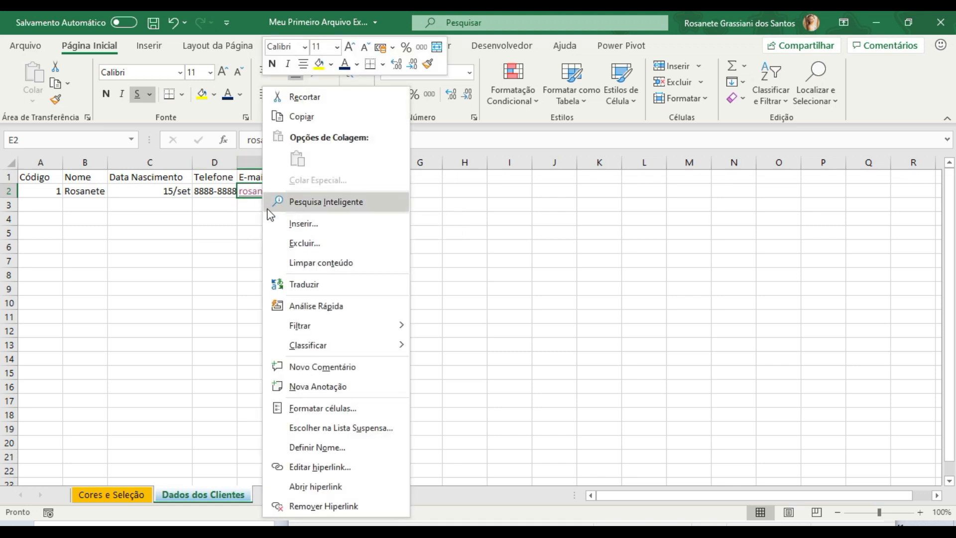
{"action": "left_click", "coordinate": [319, 506]}
{"action": "left_click", "coordinate": [323, 255]}
{"action": "left_click", "coordinate": [309, 190]}
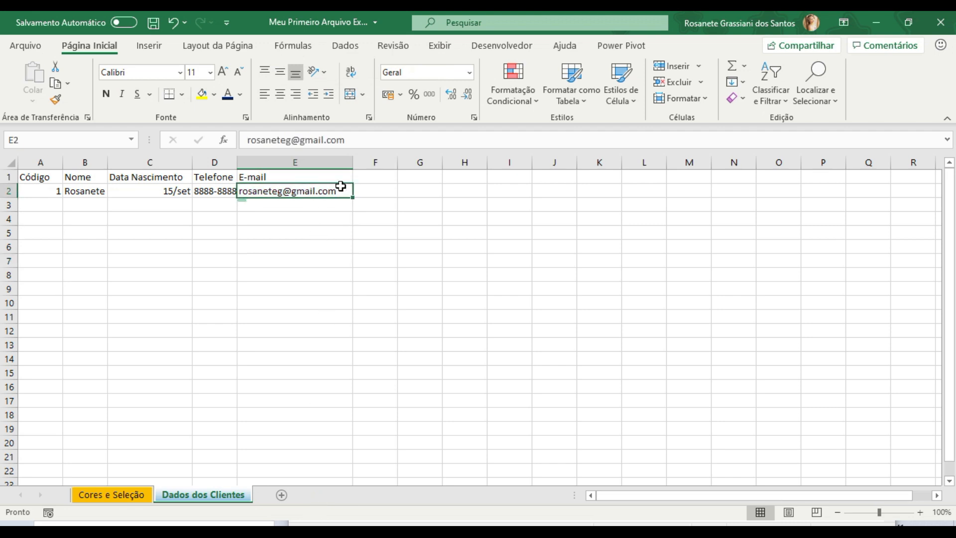
{"action": "left_click", "coordinate": [318, 229]}
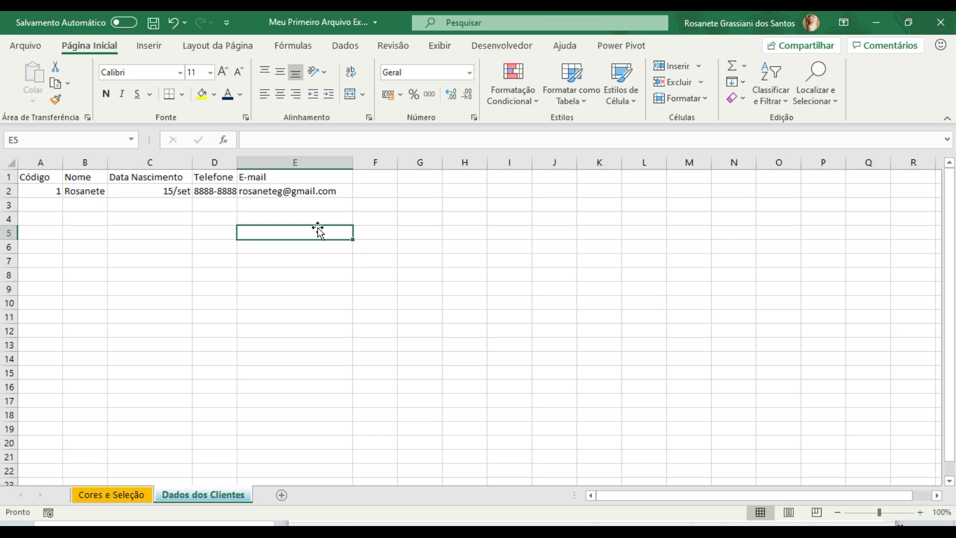
{"action": "left_click", "coordinate": [298, 188]}
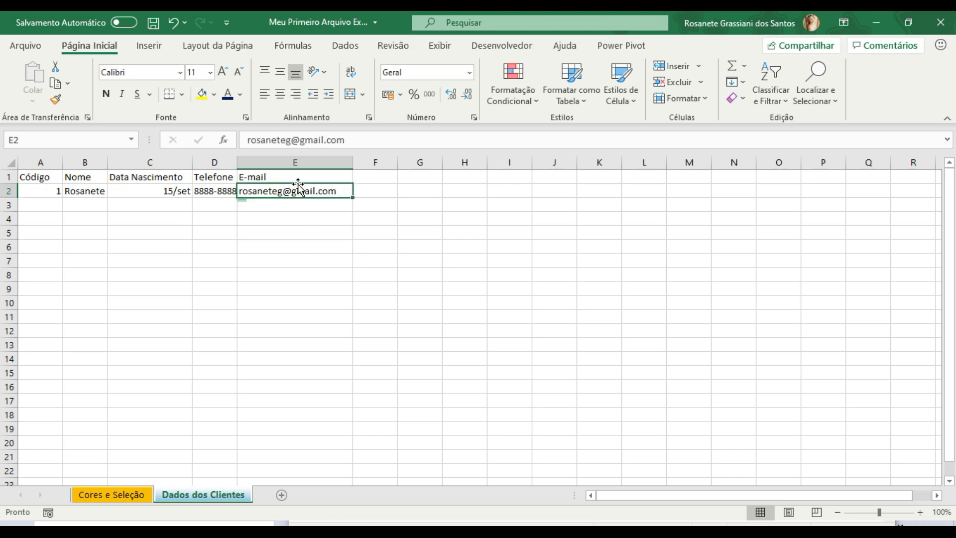
- Format the whole "Data Nascimento" column with the short date format "Data Abreviada"
{"action": "left_click", "coordinate": [156, 196]}
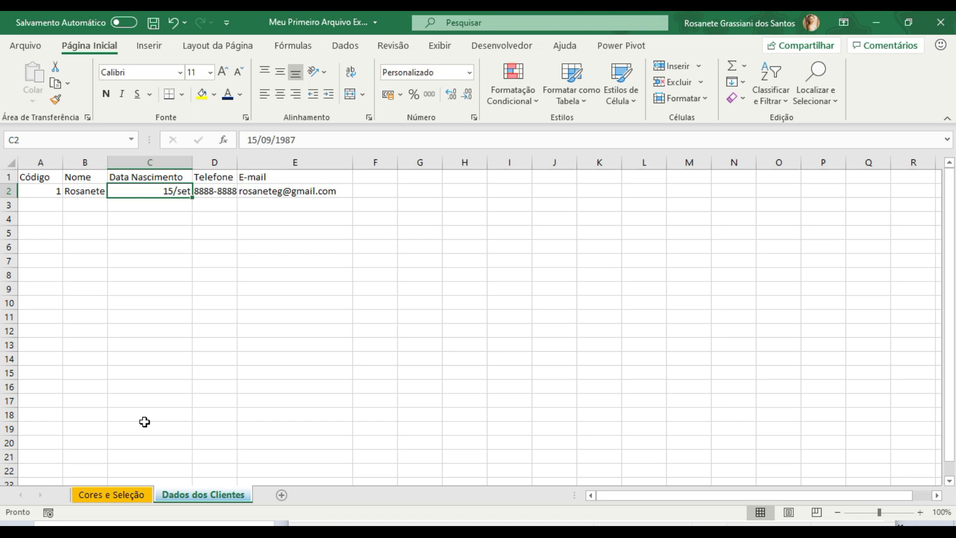
{"action": "left_click", "coordinate": [160, 158]}
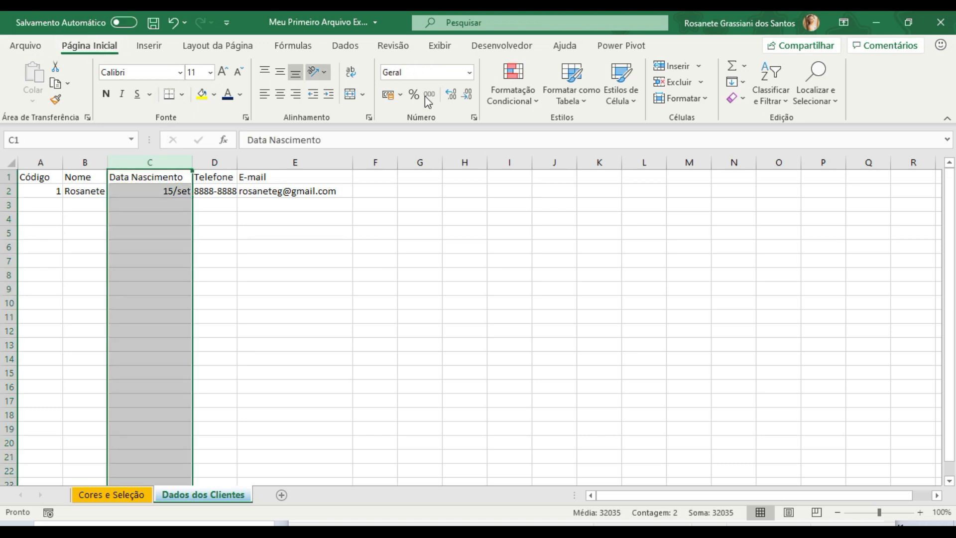
{"action": "left_click", "coordinate": [469, 72]}
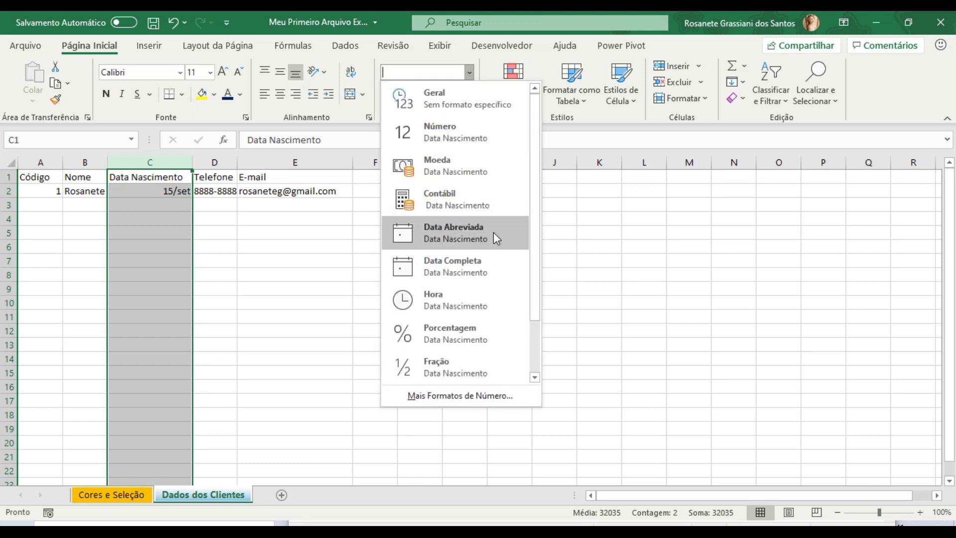
{"action": "left_click", "coordinate": [494, 233]}
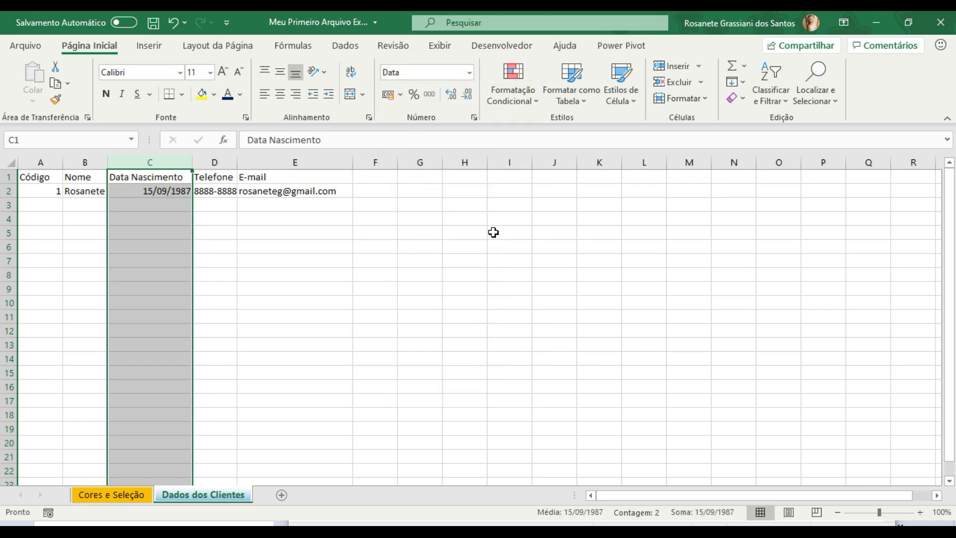
{"action": "left_click", "coordinate": [169, 193]}
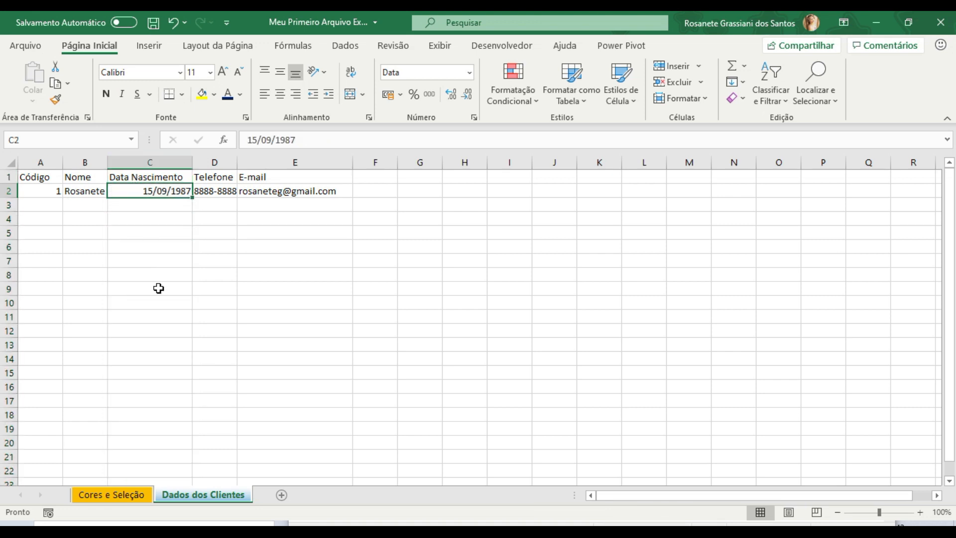
- Add the customer's surname after the first name in B2 and fit the "Nome" column to its contents
{"action": "key", "text": "Left"}
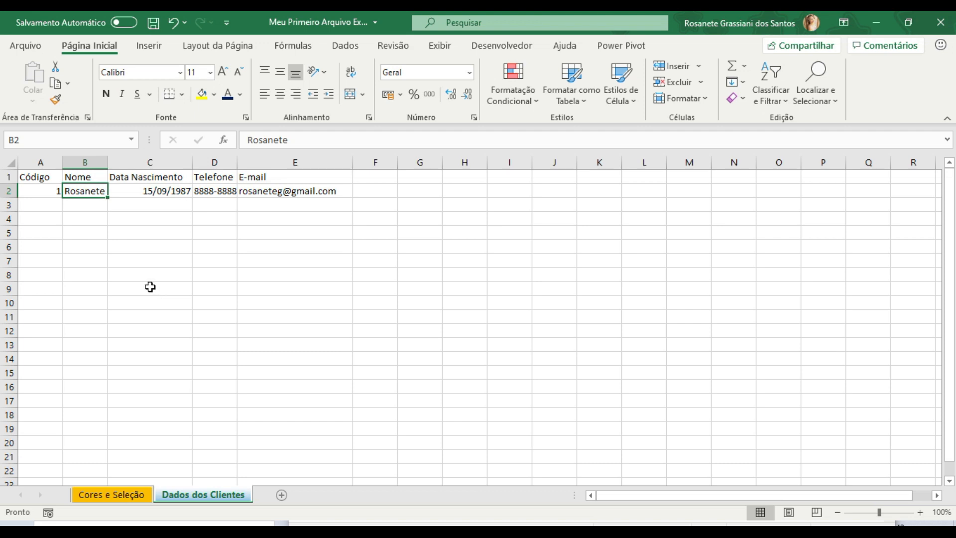
{"action": "left_click", "coordinate": [118, 222]}
{"action": "left_click", "coordinate": [90, 190]}
{"action": "left_click", "coordinate": [294, 139]}
{"action": "key", "text": "Return"}
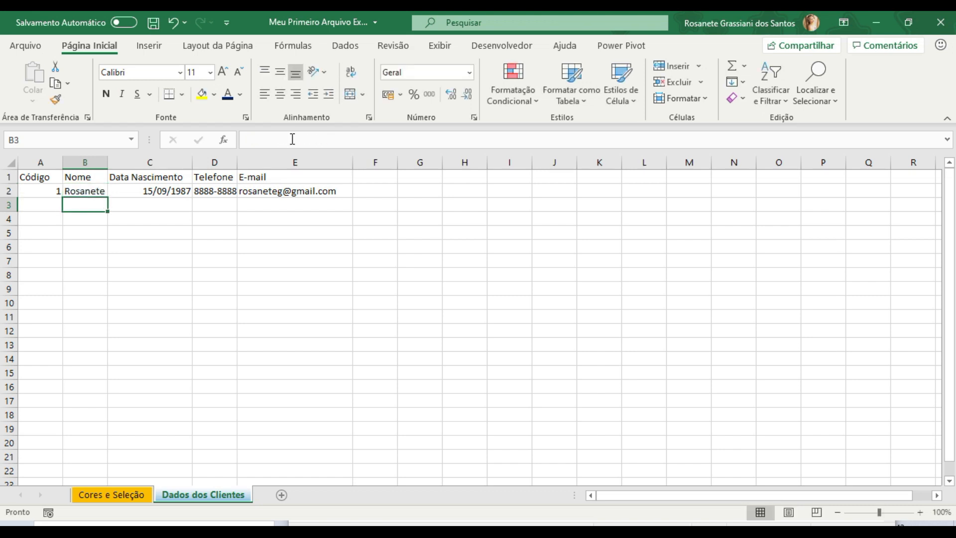
{"action": "left_click", "coordinate": [94, 192]}
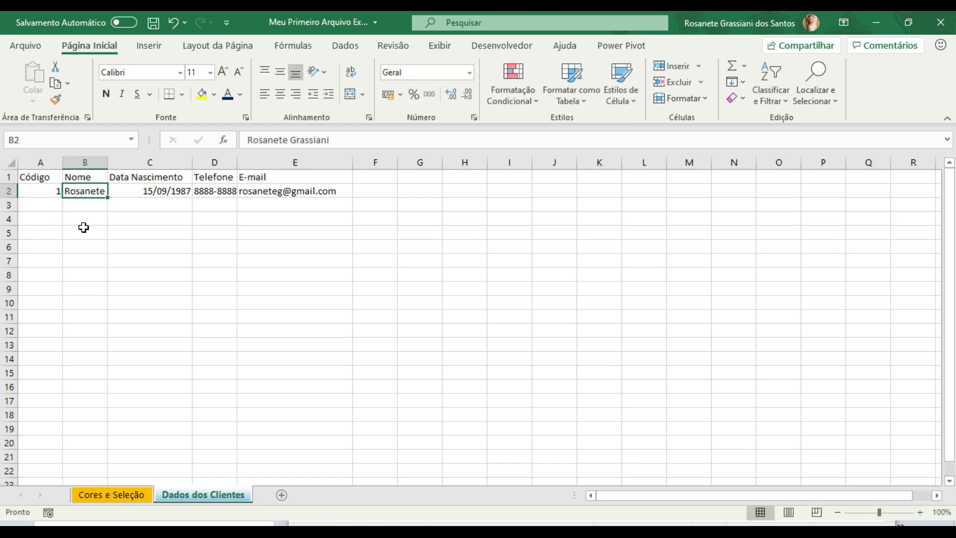
{"action": "double_click", "coordinate": [108, 162]}
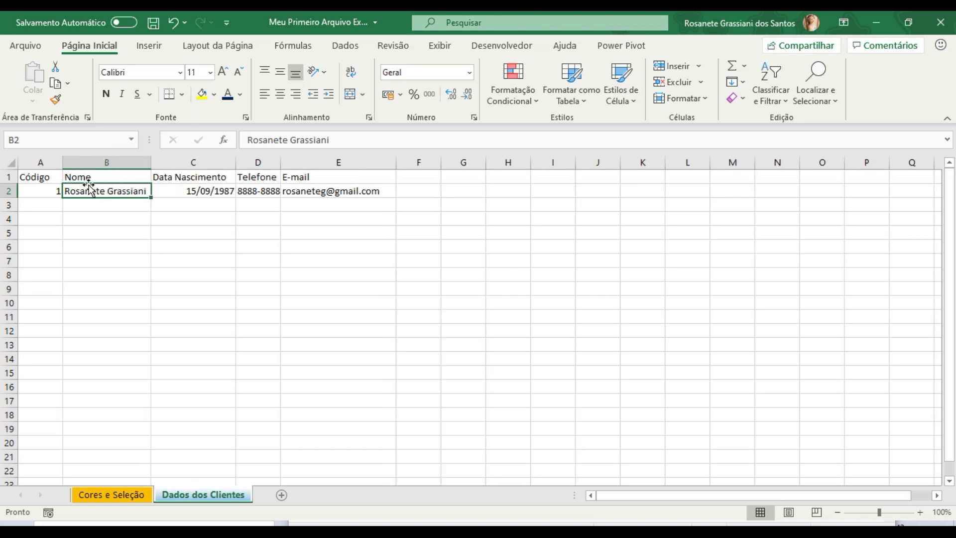
- Complete the customer's full name in B2 with the remaining surname and refit column B to the longer text
{"action": "double_click", "coordinate": [137, 191]}
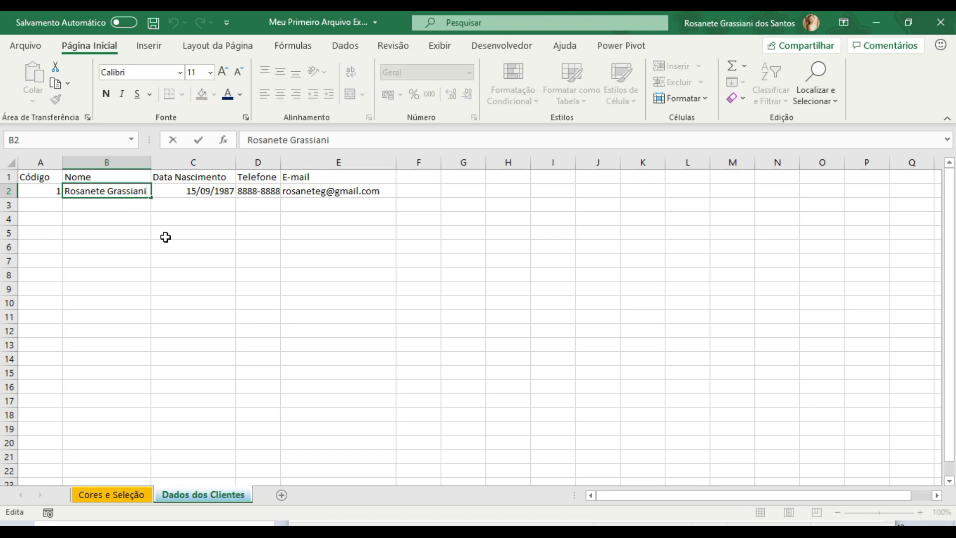
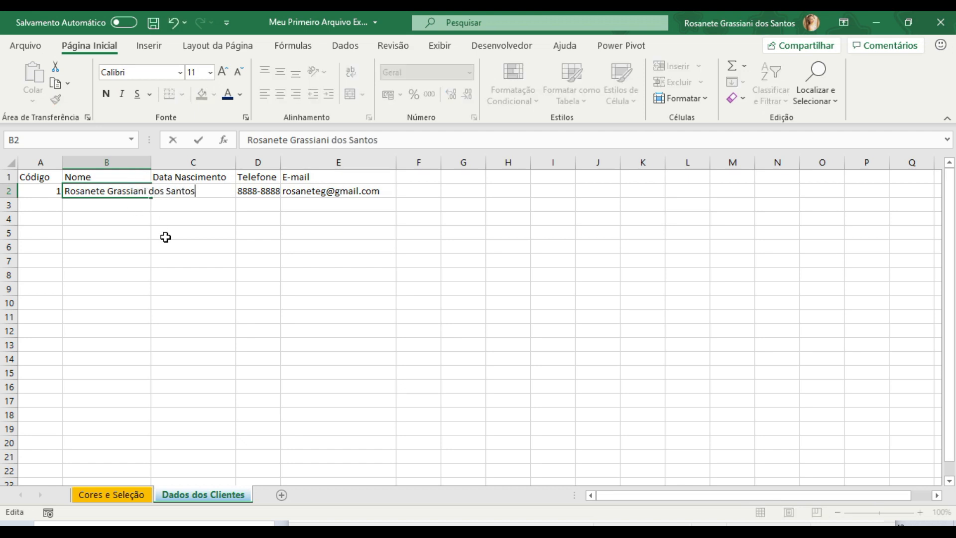
{"action": "key", "text": "Return"}
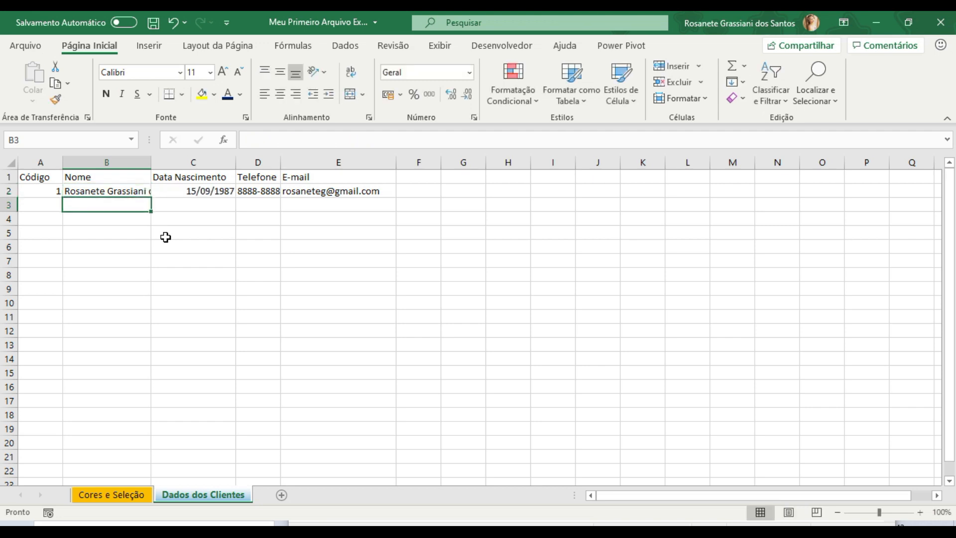
{"action": "double_click", "coordinate": [152, 166]}
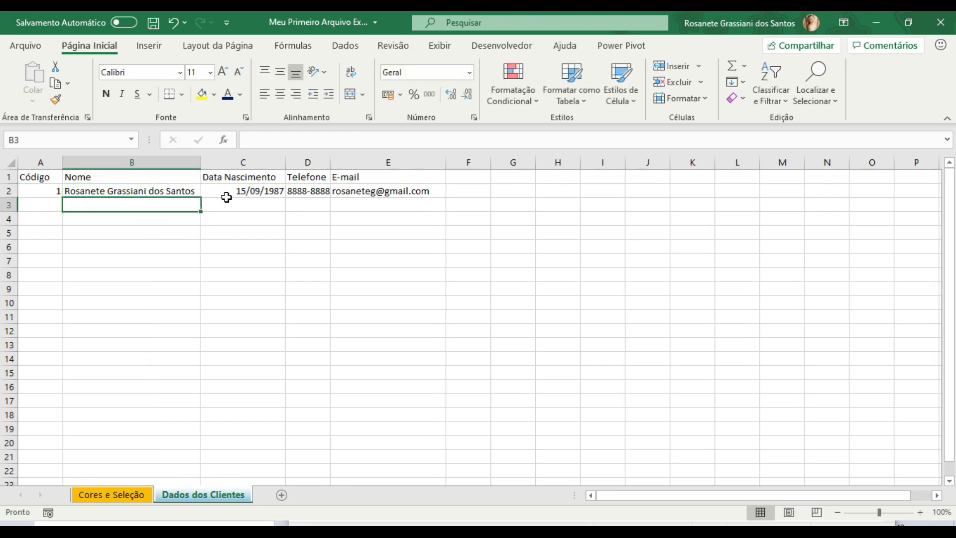
- Start a second customer record in row 3 with code 2 in A3 and the customer's full name in B3
{"action": "left_click", "coordinate": [37, 201]}
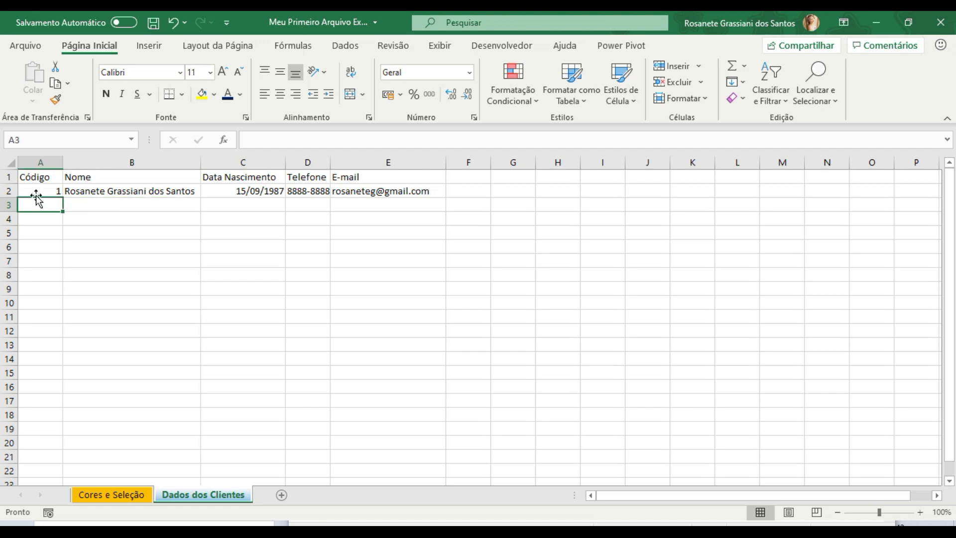
{"action": "type", "text": "2"}
{"action": "key", "text": "Tab"}
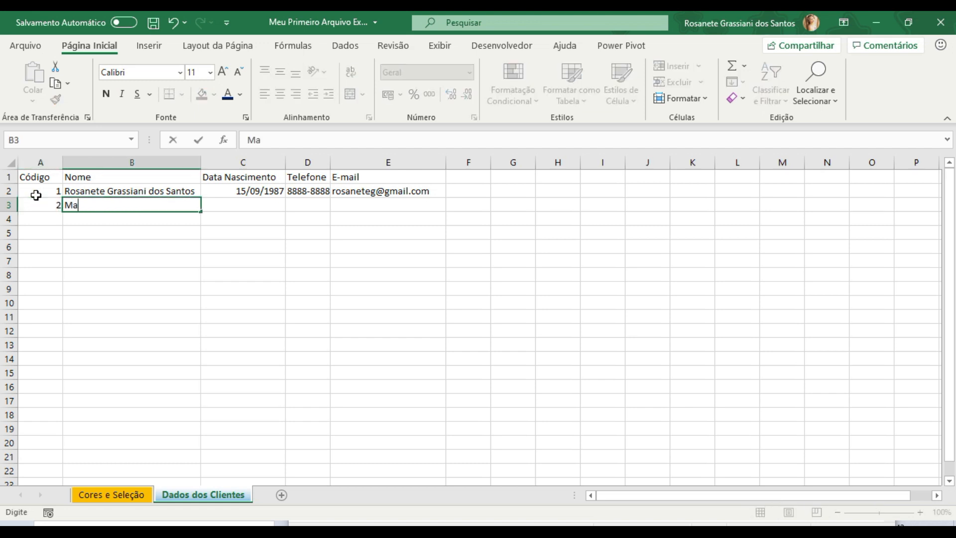
{"action": "key", "text": "Left"}
{"action": "key", "text": "Right"}
{"action": "key", "text": "Tab"}
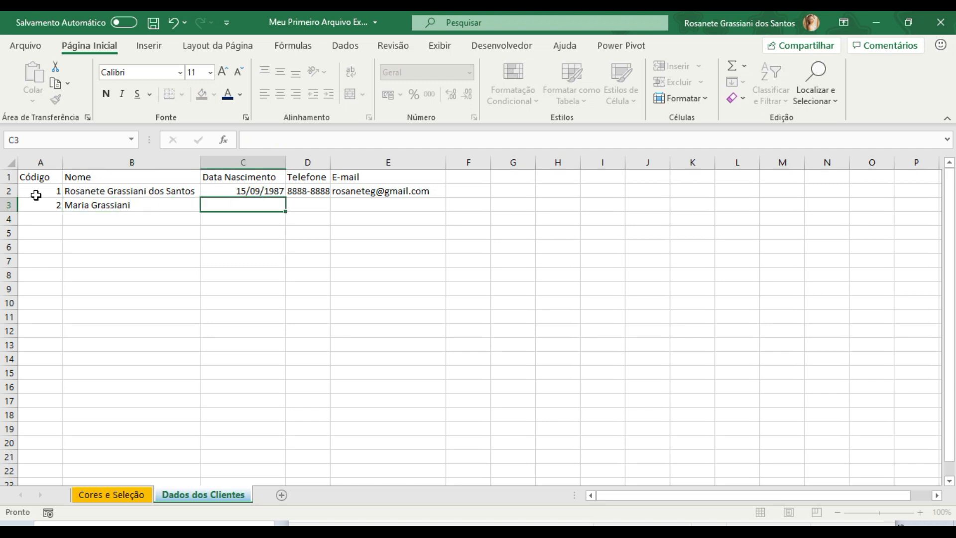
- Enter the second customer's full date of birth in cell C3
{"action": "type", "text": "01/01/19"}
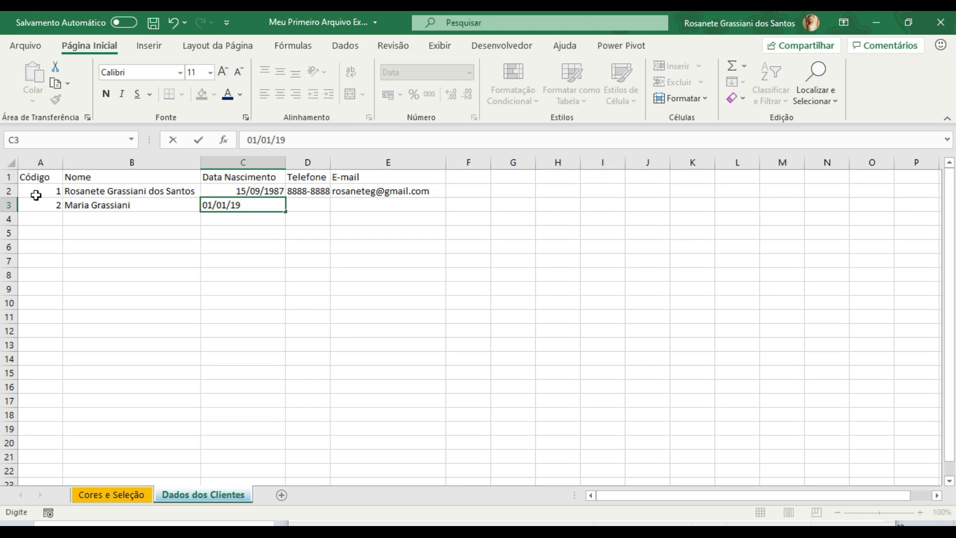
{"action": "type", "text": "76"}
{"action": "key", "text": "Tab"}
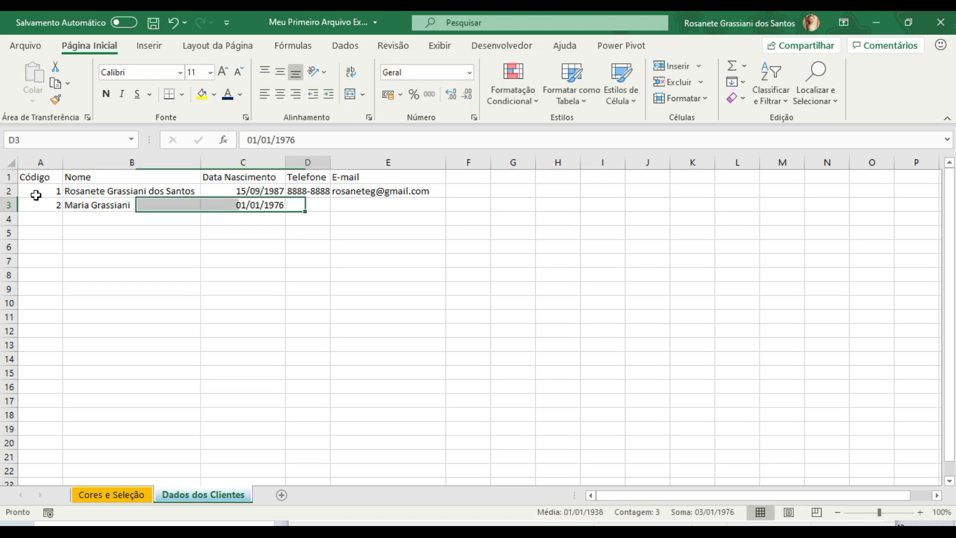
- Fill in the second customer's phone number in D3 and e-mail address in E3
{"action": "type", "text": "888"}
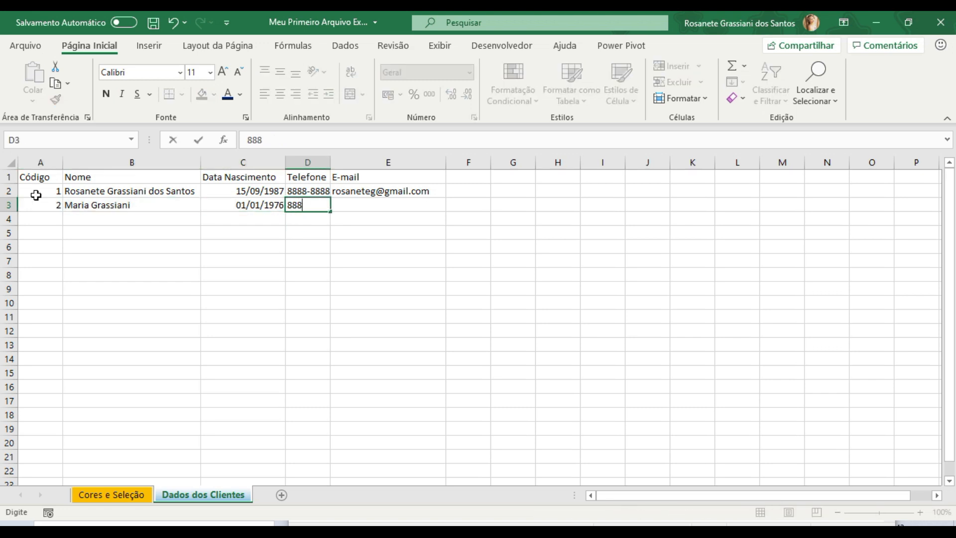
{"action": "type", "text": "8-7878"}
{"action": "key", "text": "Tab"}
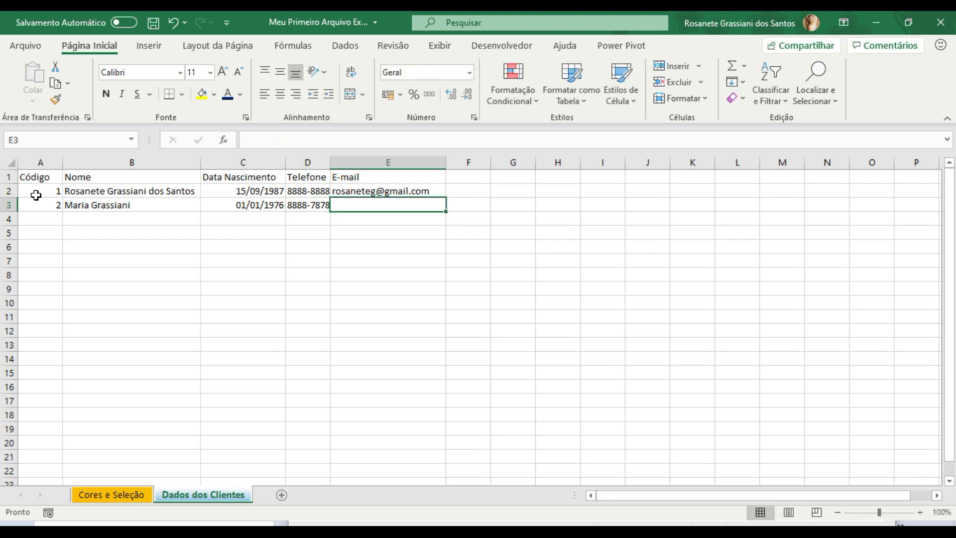
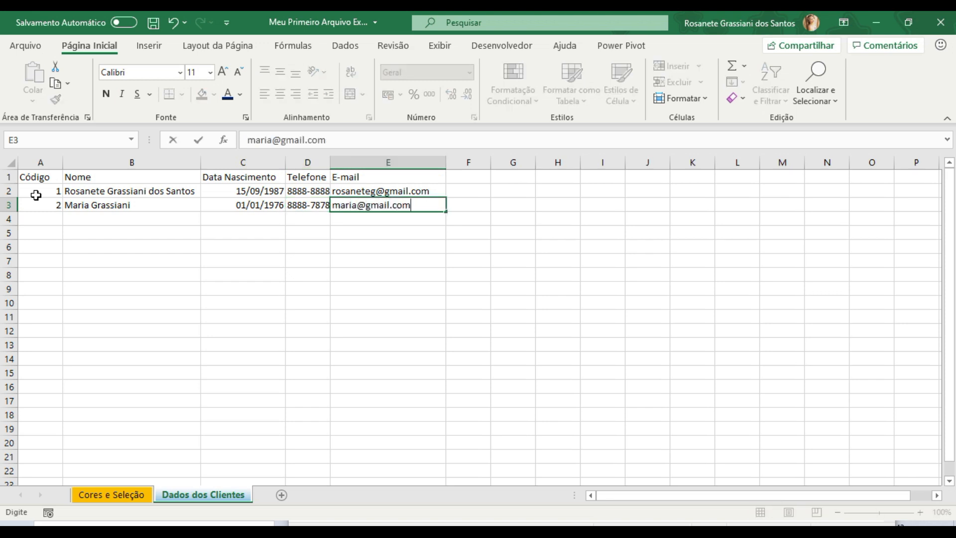
{"action": "key", "text": "Return"}
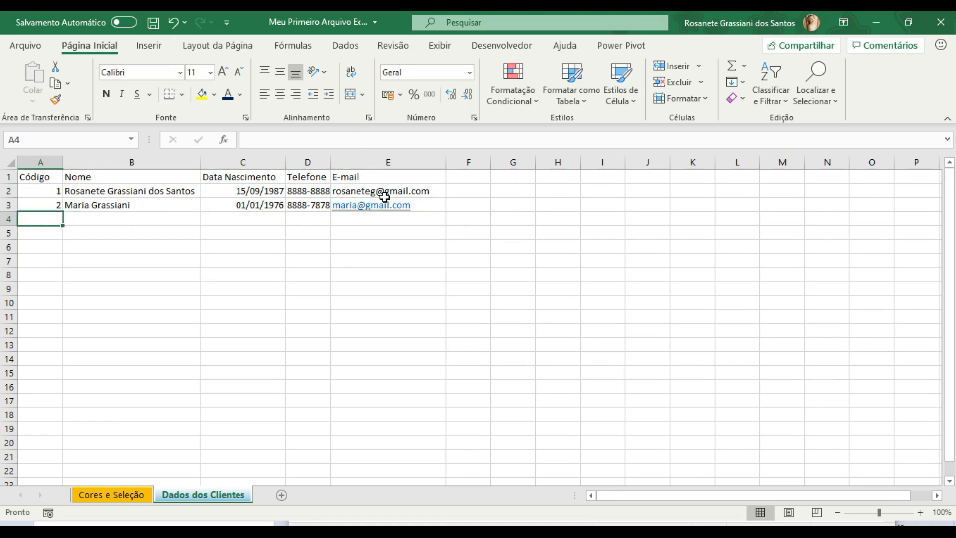
- Open a new mail message from the second customer's e-mail link in E3, then close the mail window
{"action": "left_click", "coordinate": [362, 206]}
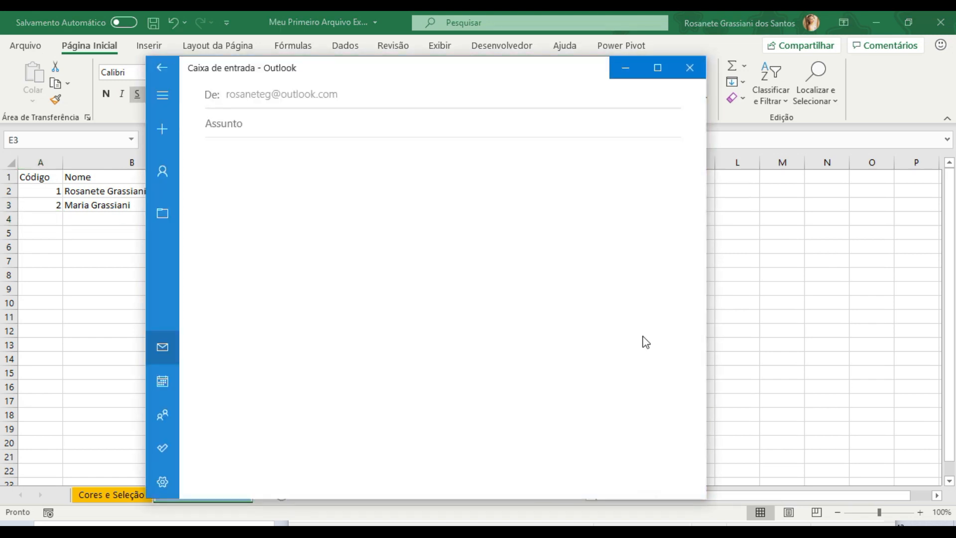
{"action": "double_click", "coordinate": [260, 190]}
{"action": "left_click", "coordinate": [345, 192]}
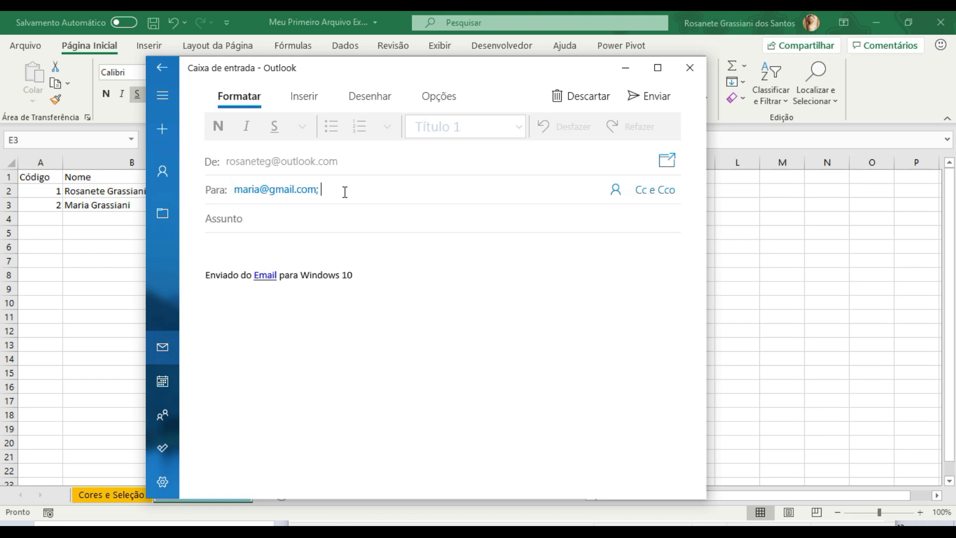
{"action": "left_click", "coordinate": [692, 66]}
{"action": "left_click", "coordinate": [489, 272]}
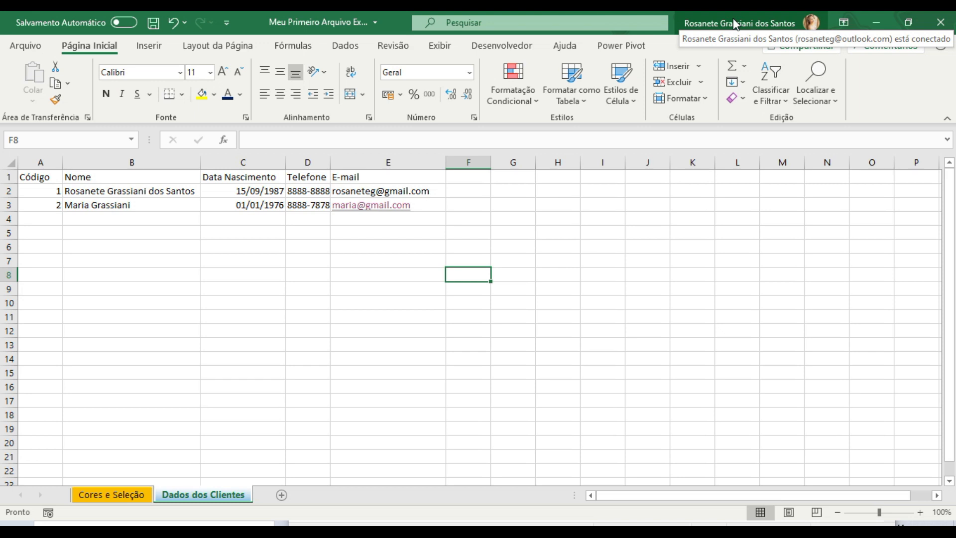
- Remove the hyperlink from the second customer's e-mail address in E3
{"action": "right_click", "coordinate": [388, 210]}
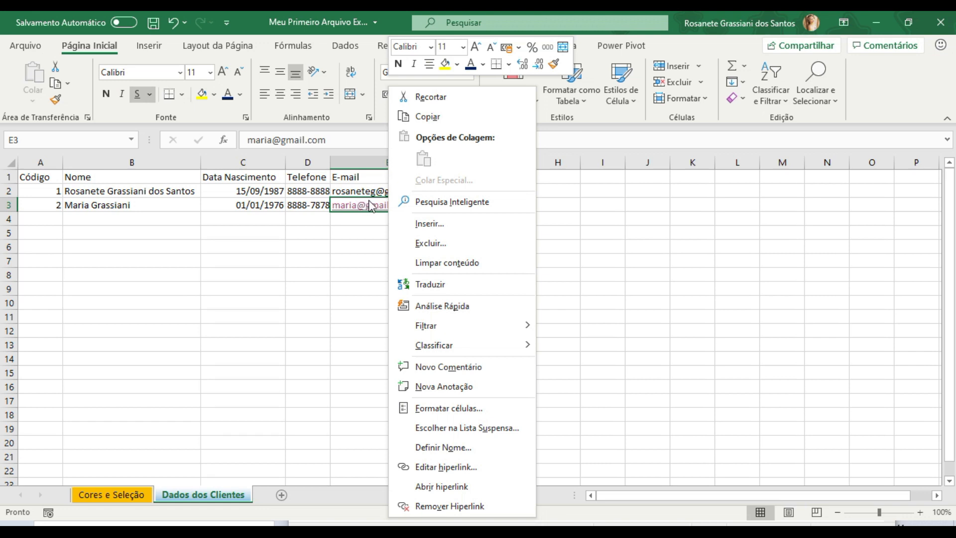
{"action": "left_click", "coordinate": [443, 506]}
{"action": "left_click", "coordinate": [409, 261]}
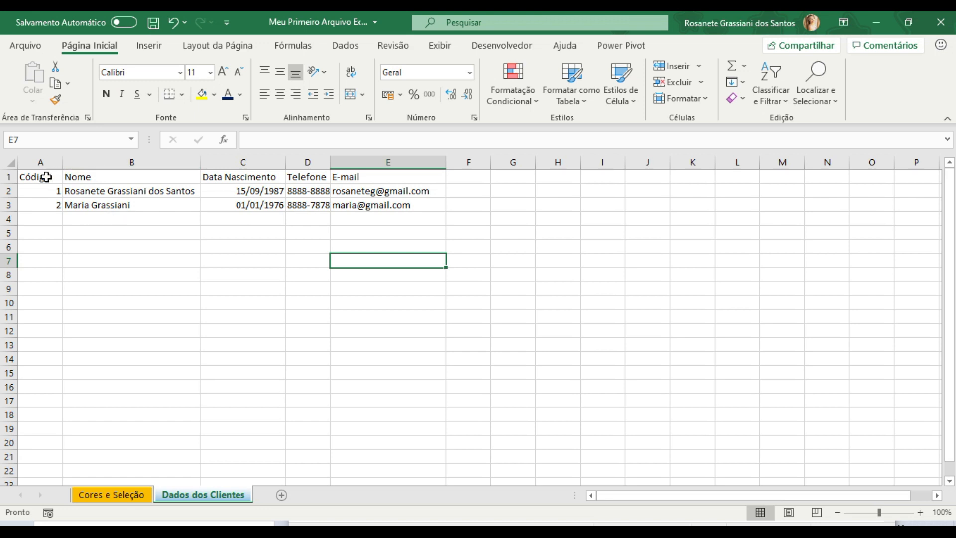
- Apply all borders to the customer table range A1:E18
{"action": "left_click_drag", "start_coordinate": [46, 177], "coordinate": [437, 405]}
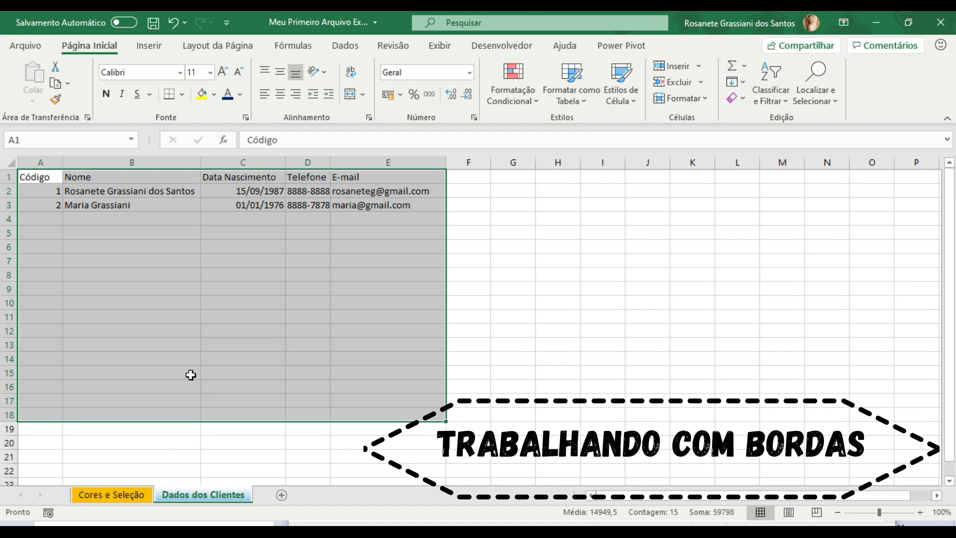
{"action": "left_click", "coordinate": [183, 95]}
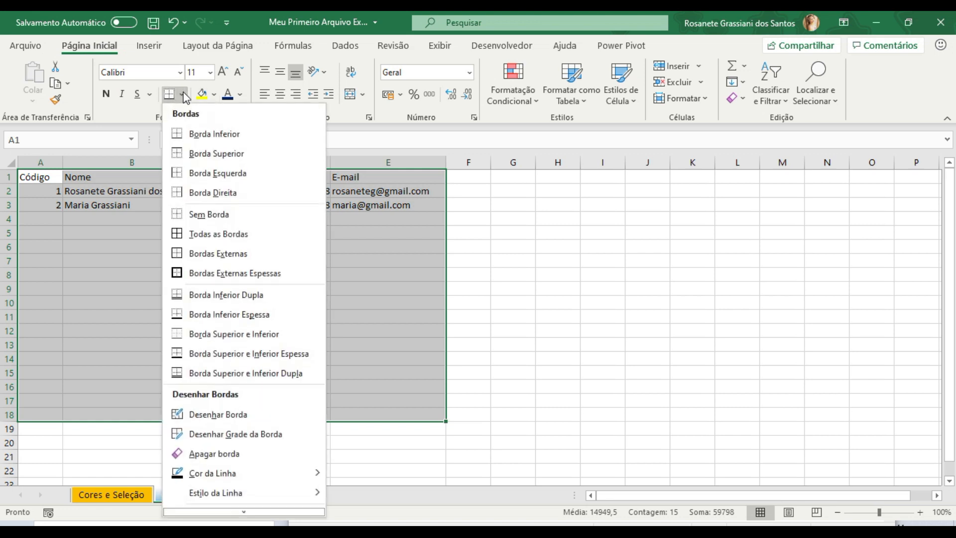
{"action": "left_click", "coordinate": [211, 234]}
{"action": "left_click", "coordinate": [76, 249]}
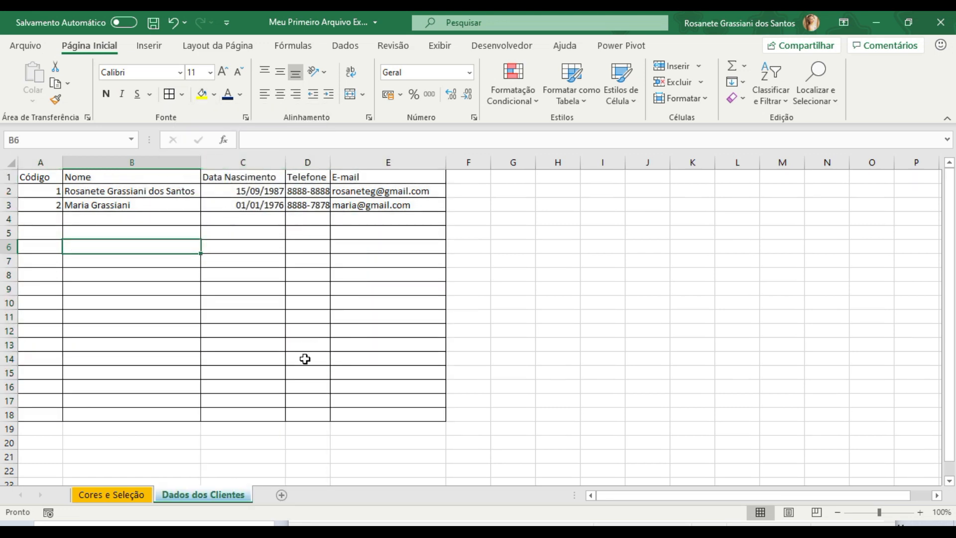
- Format the header cells A1:E1 with a yellow fill and bold 12-point text
{"action": "left_click_drag", "start_coordinate": [27, 176], "coordinate": [349, 176]}
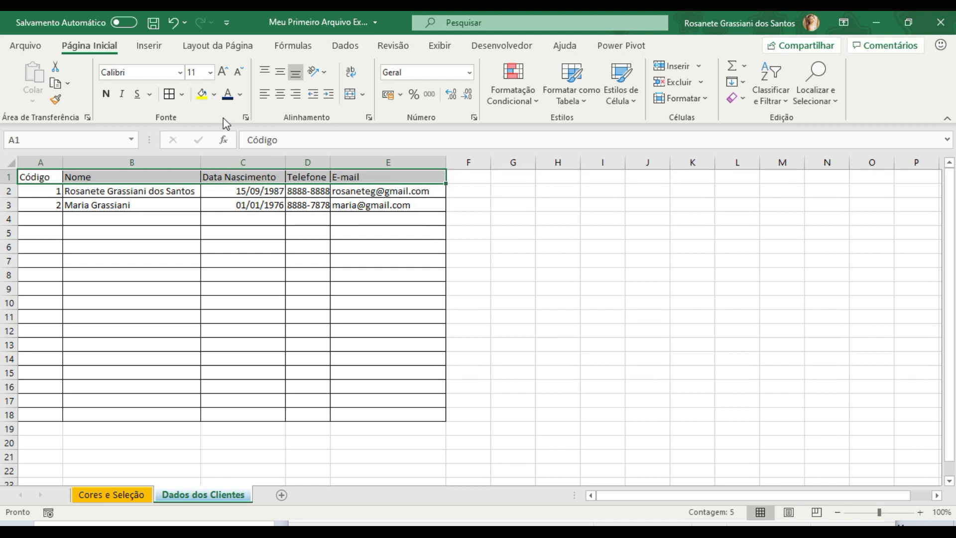
{"action": "left_click", "coordinate": [214, 95]}
{"action": "left_click", "coordinate": [203, 97]}
{"action": "left_click", "coordinate": [202, 96]}
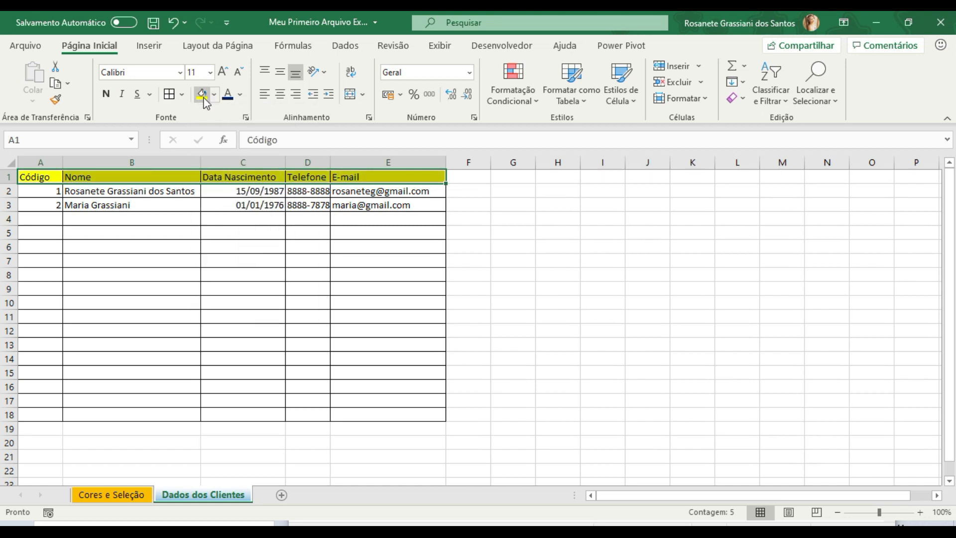
{"action": "left_click", "coordinate": [223, 72]}
{"action": "left_click", "coordinate": [105, 94]}
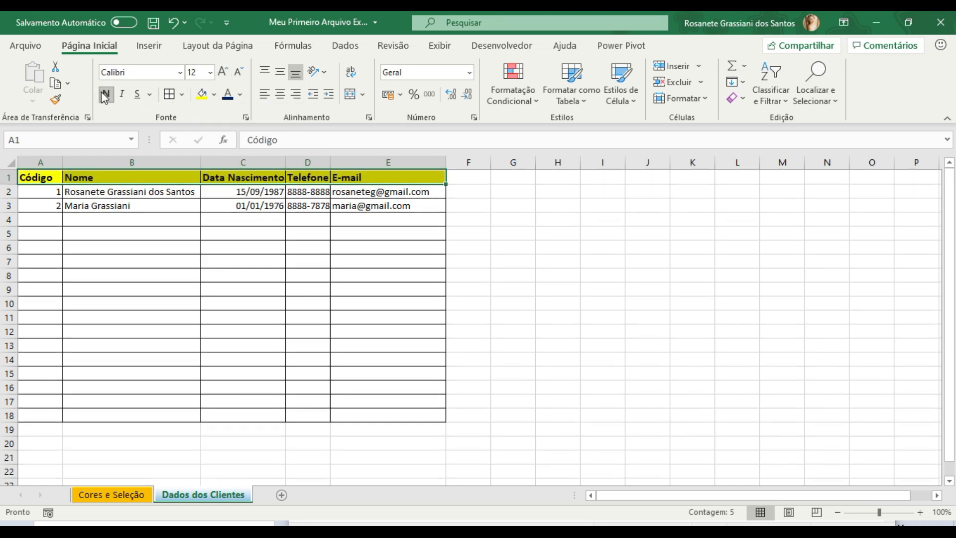
{"action": "left_click", "coordinate": [146, 367]}
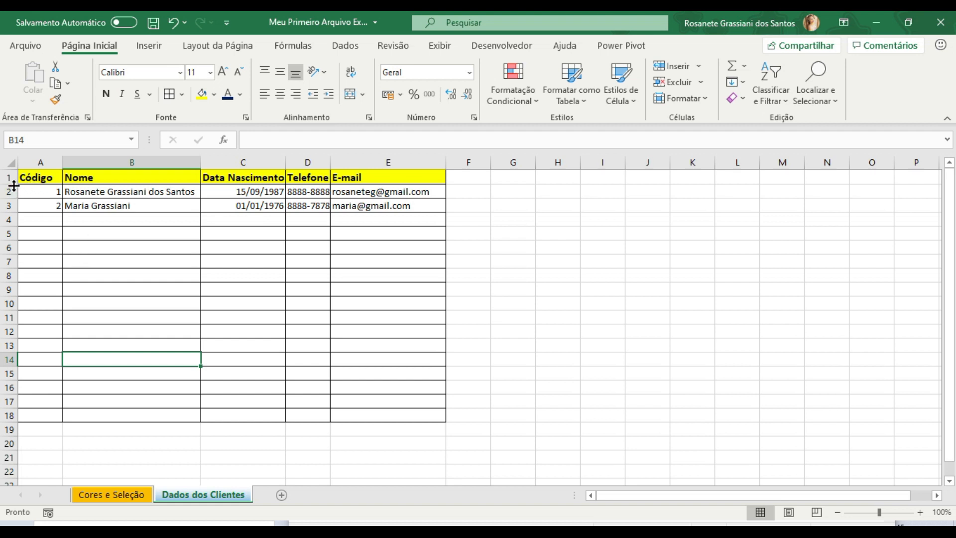
- Make header row 1 about twice as tall and align its text vertically to the middle
{"action": "left_click_drag", "start_coordinate": [12, 184], "coordinate": [12, 199]}
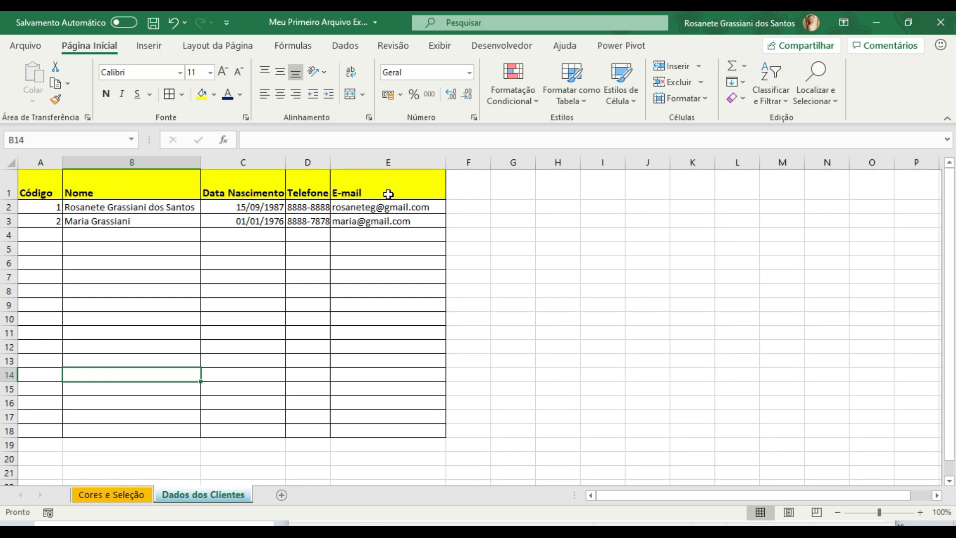
{"action": "left_click", "coordinate": [10, 187]}
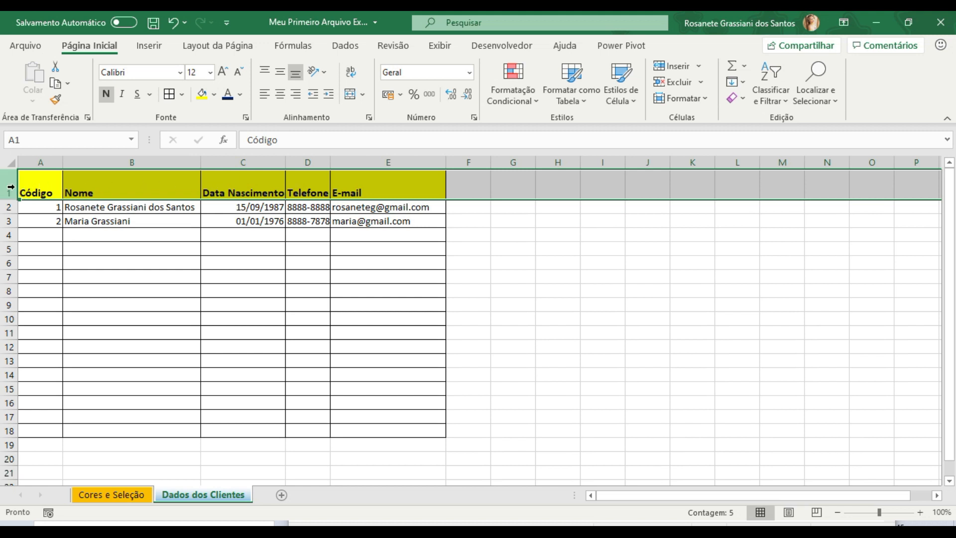
{"action": "left_click", "coordinate": [281, 72]}
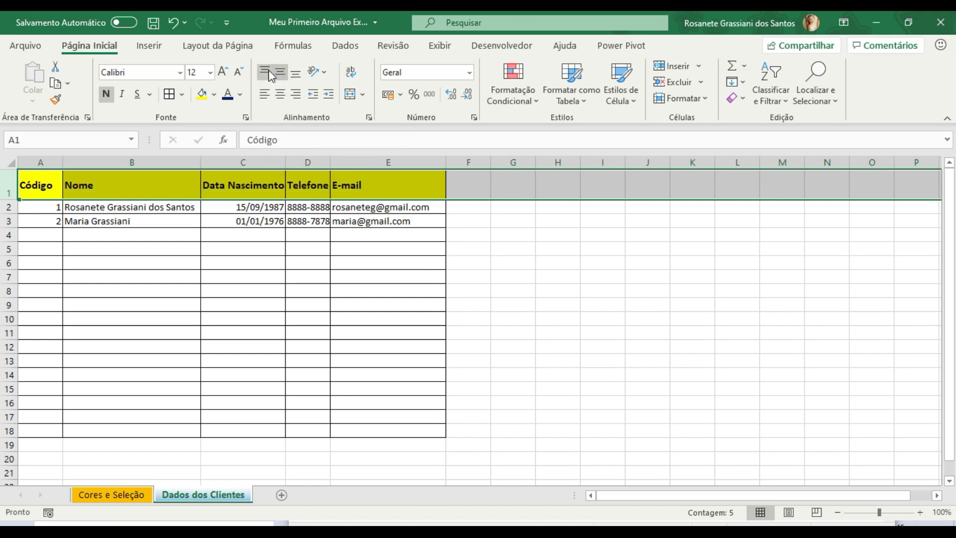
{"action": "left_click", "coordinate": [267, 71]}
{"action": "left_click", "coordinate": [282, 72]}
{"action": "left_click", "coordinate": [239, 188]}
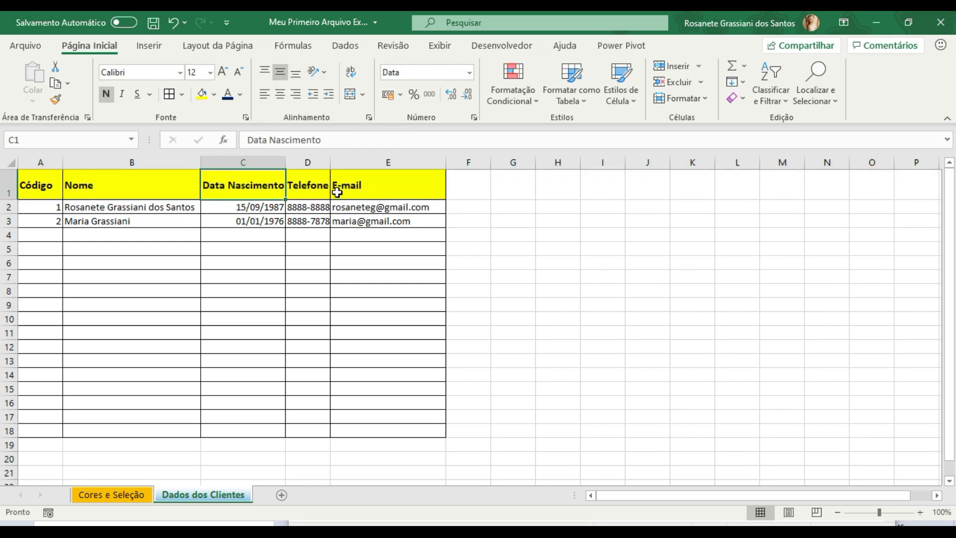
- Rotate the Código header in A1 upward, auto-fit the height of row 1 and centre the text in the cell
{"action": "left_click", "coordinate": [57, 186]}
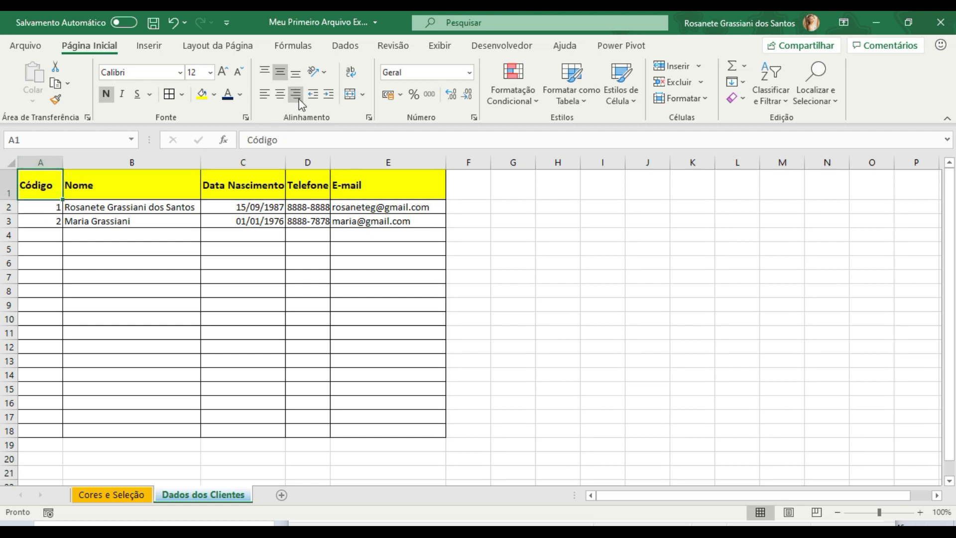
{"action": "left_click", "coordinate": [314, 73]}
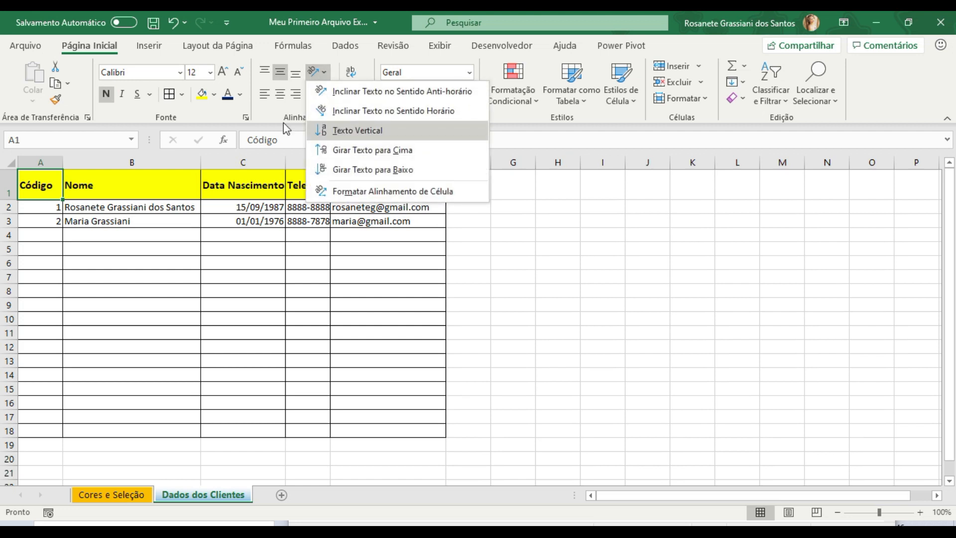
{"action": "left_click", "coordinate": [378, 155]}
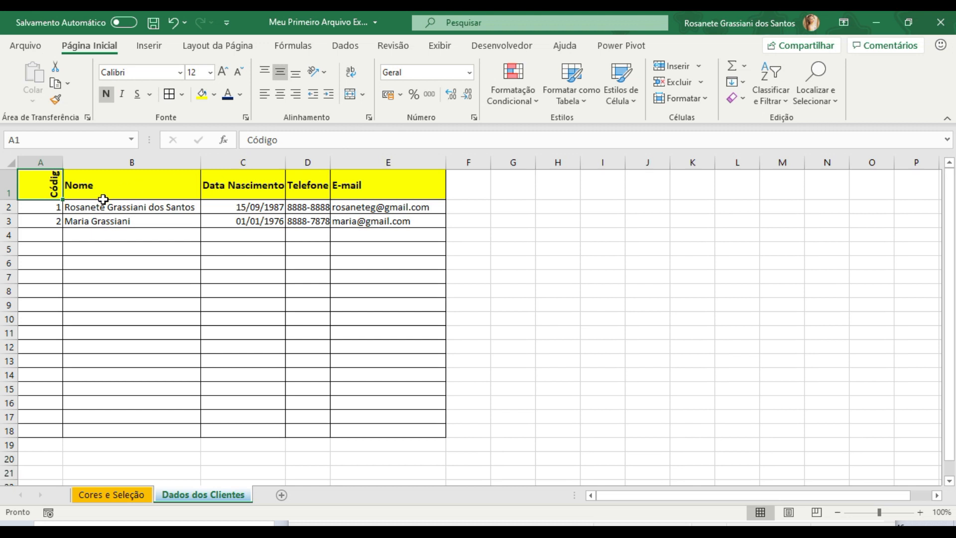
{"action": "double_click", "coordinate": [10, 200]}
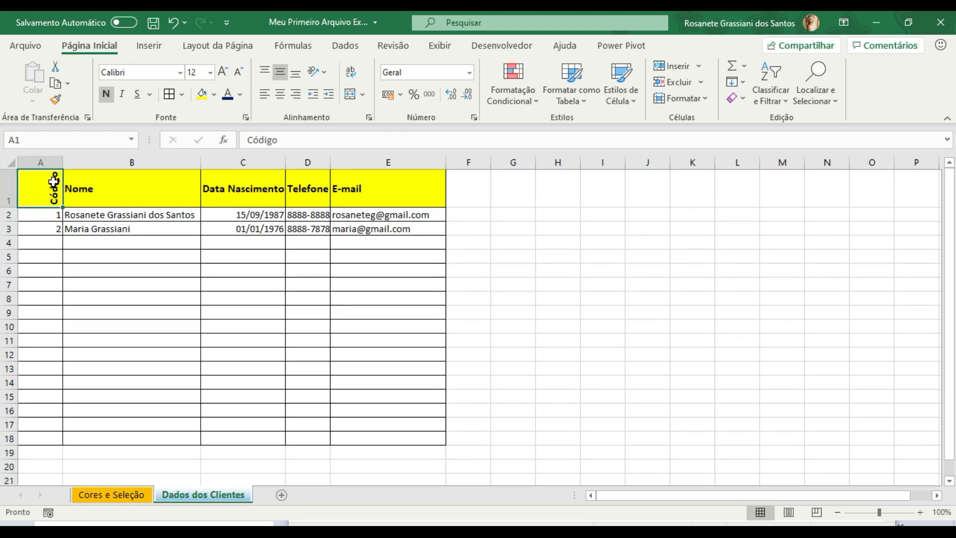
{"action": "left_click", "coordinate": [280, 74]}
{"action": "left_click", "coordinate": [281, 94]}
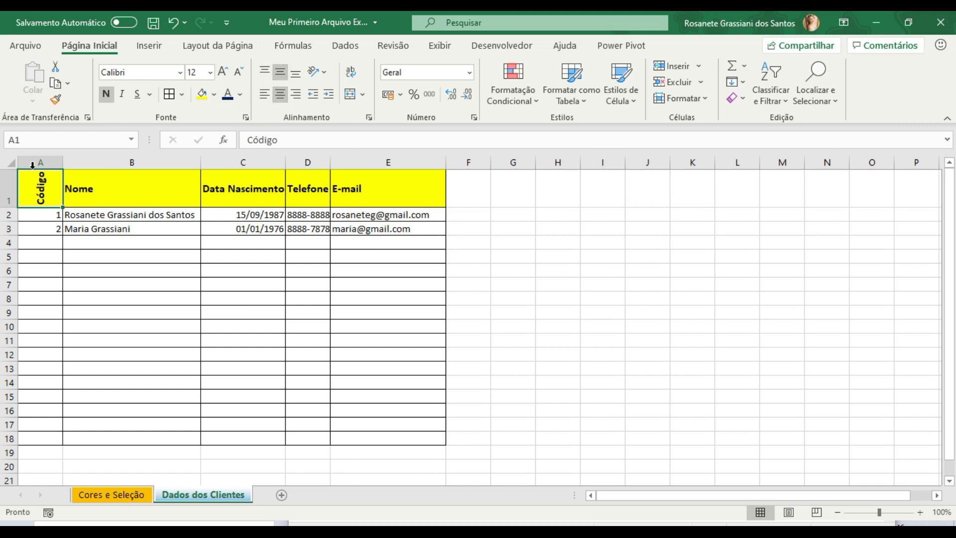
- Rotate the Nome header in B1 upward and centre it horizontally
{"action": "left_click", "coordinate": [84, 200]}
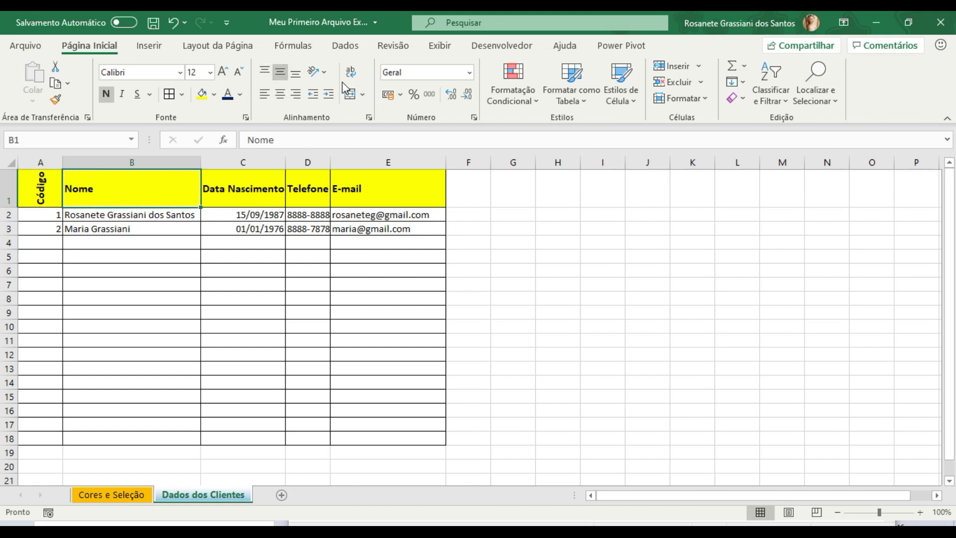
{"action": "left_click", "coordinate": [326, 73]}
{"action": "left_click", "coordinate": [354, 150]}
{"action": "left_click", "coordinate": [281, 94]}
- Rotate the Data Nascimento header in C1 upward and centre it horizontally
{"action": "left_click", "coordinate": [261, 172]}
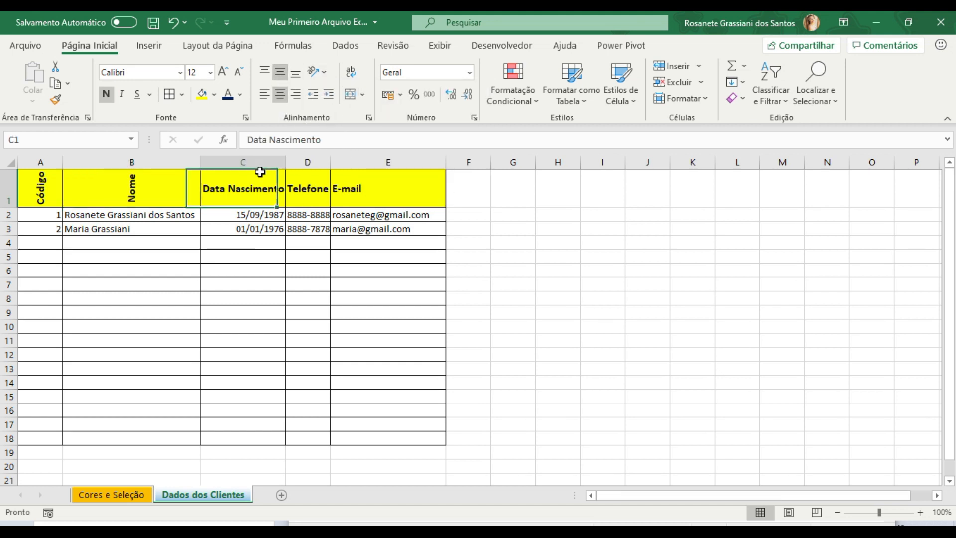
{"action": "left_click", "coordinate": [351, 72]}
{"action": "left_click", "coordinate": [352, 73]}
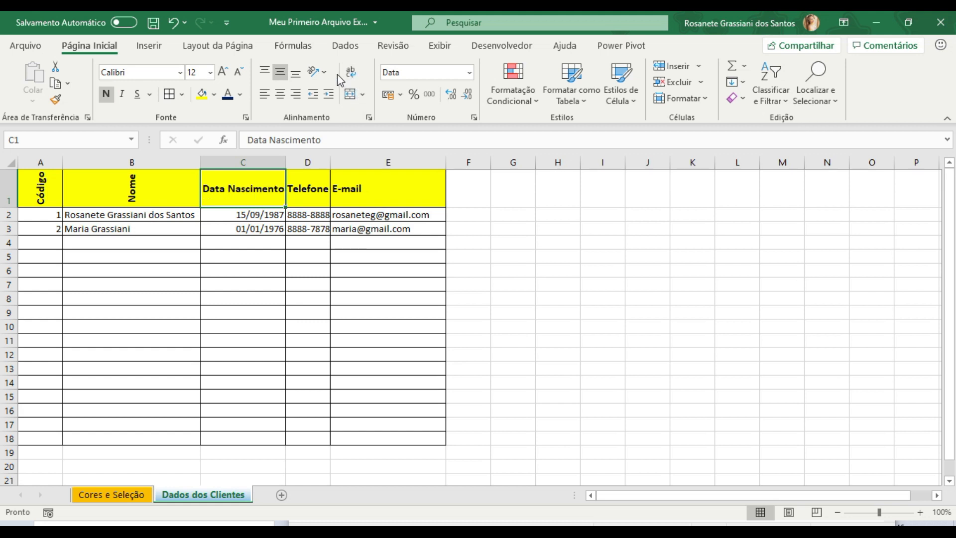
{"action": "left_click", "coordinate": [324, 71]}
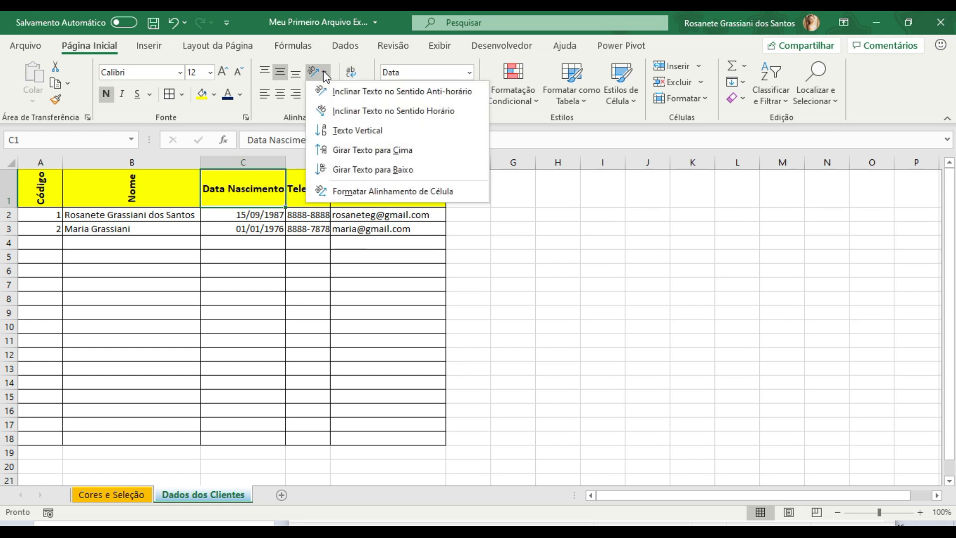
{"action": "left_click", "coordinate": [345, 151]}
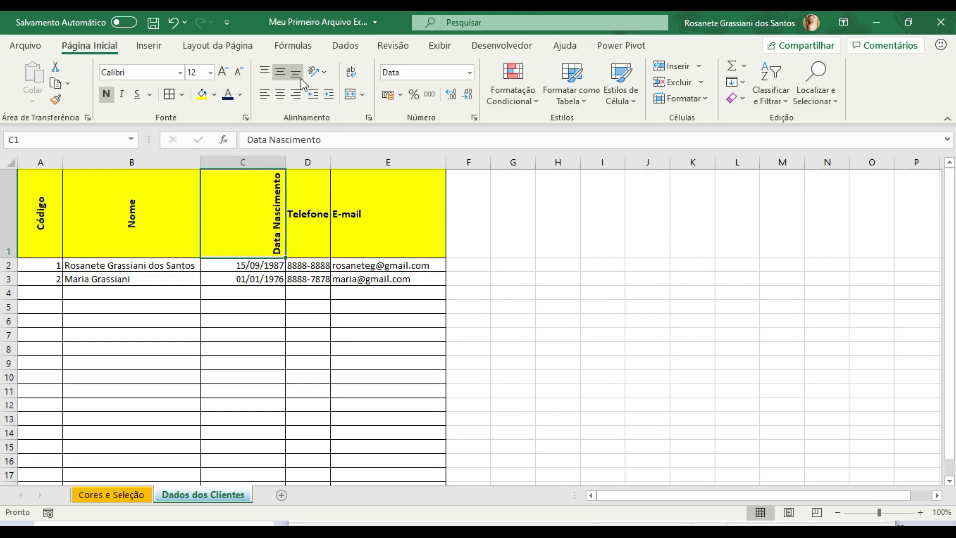
{"action": "left_click", "coordinate": [282, 94]}
- Try tilting the Data Nascimento header counterclockwise, then return it to upward rotation
{"action": "left_click", "coordinate": [316, 73]}
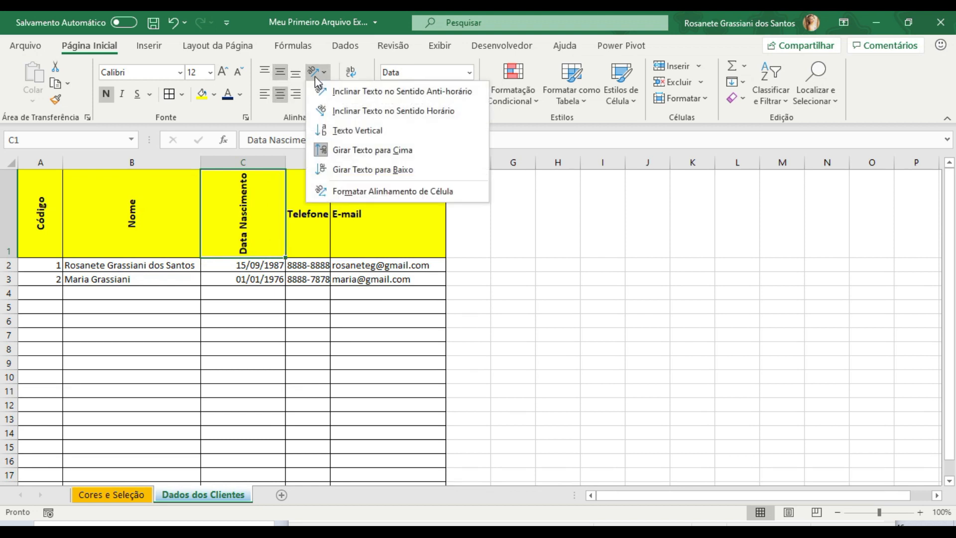
{"action": "left_click", "coordinate": [338, 93]}
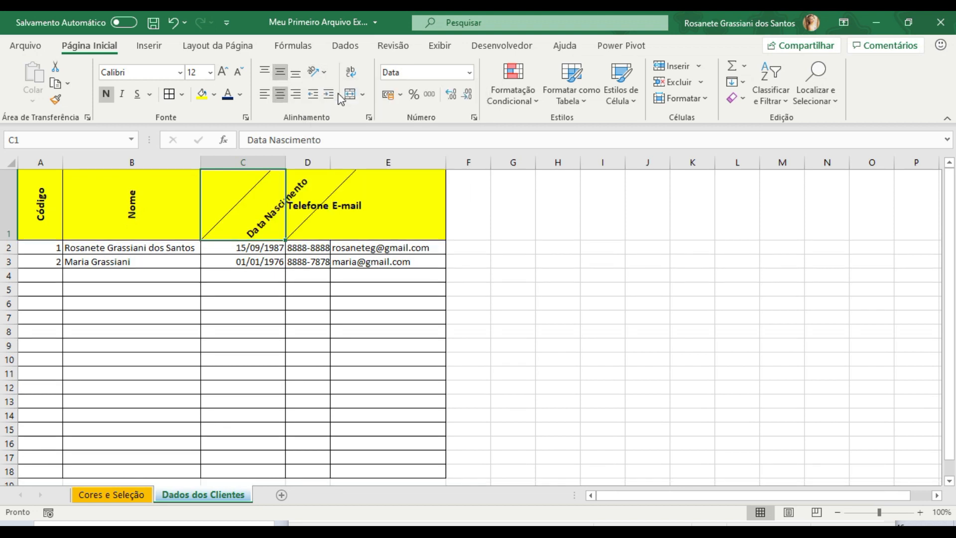
{"action": "left_click", "coordinate": [320, 77]}
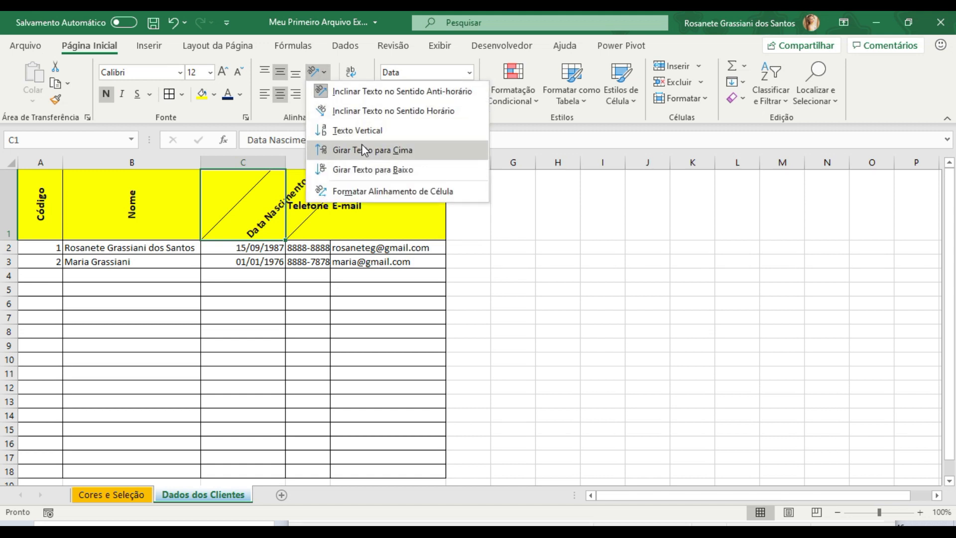
{"action": "left_click", "coordinate": [359, 149]}
- Rotate the Telefone and E-mail headers in D1:E1 upward and centre them horizontally
{"action": "left_click", "coordinate": [324, 208]}
{"action": "left_click_drag", "start_coordinate": [339, 214], "coordinate": [312, 205]}
{"action": "left_click", "coordinate": [324, 75]}
{"action": "left_click", "coordinate": [349, 150]}
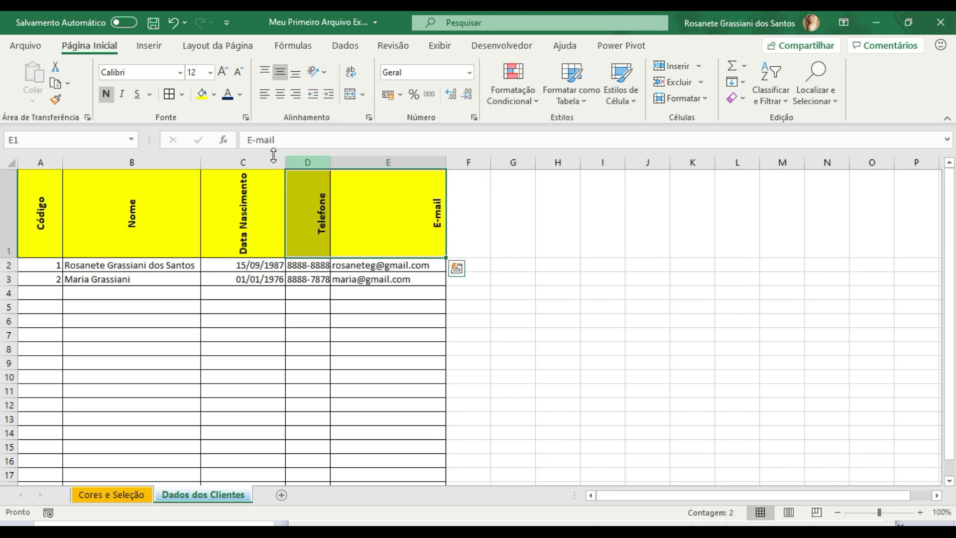
{"action": "left_click", "coordinate": [280, 94]}
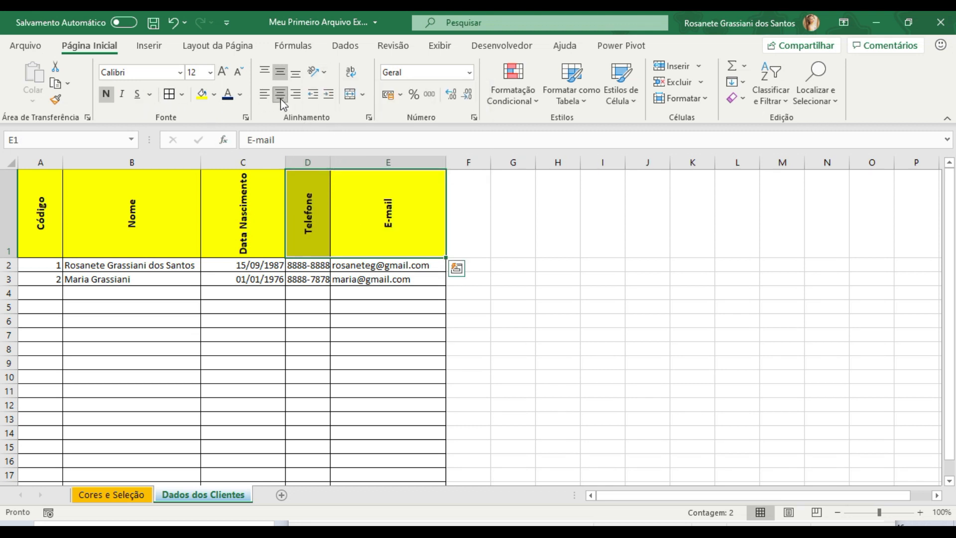
{"action": "left_click", "coordinate": [553, 234]}
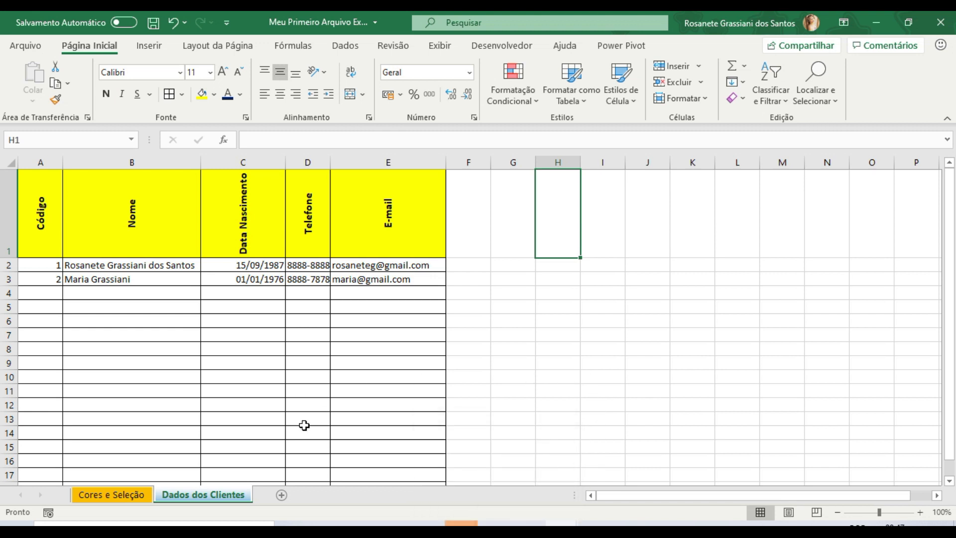
- Add a new worksheet after Dados dos Clientes and rename it Itens
{"action": "left_click", "coordinate": [282, 495]}
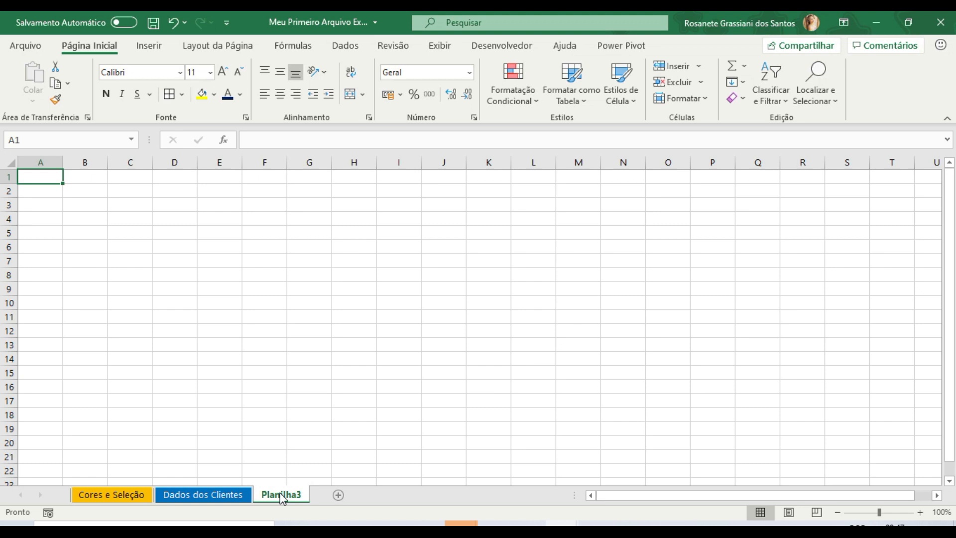
{"action": "right_click", "coordinate": [282, 496]}
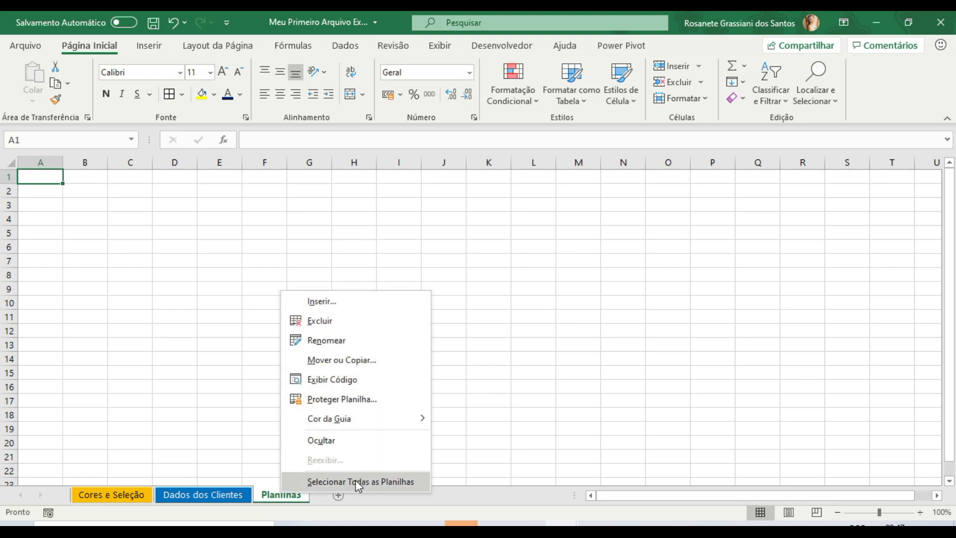
{"action": "left_click", "coordinate": [361, 341]}
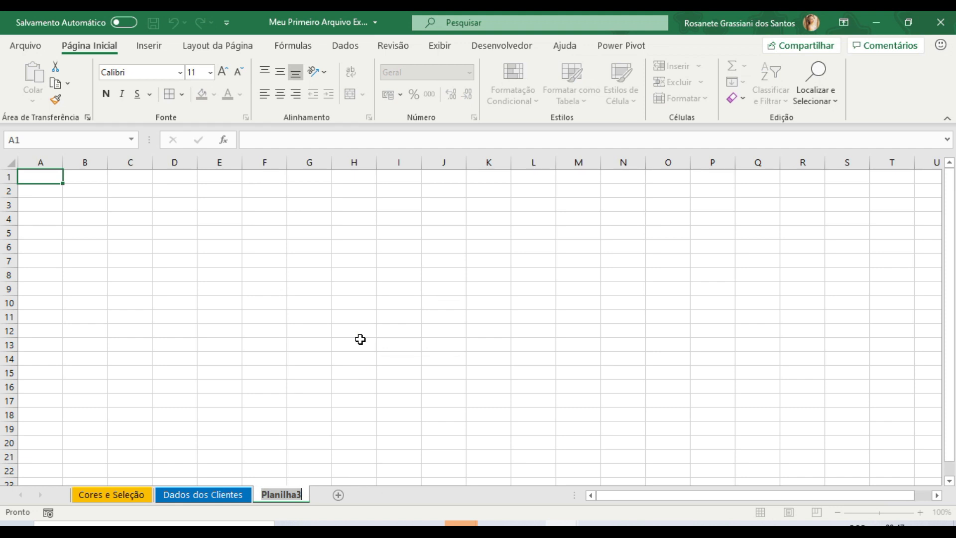
{"action": "type", "text": "Itens"}
{"action": "key", "text": "Return"}
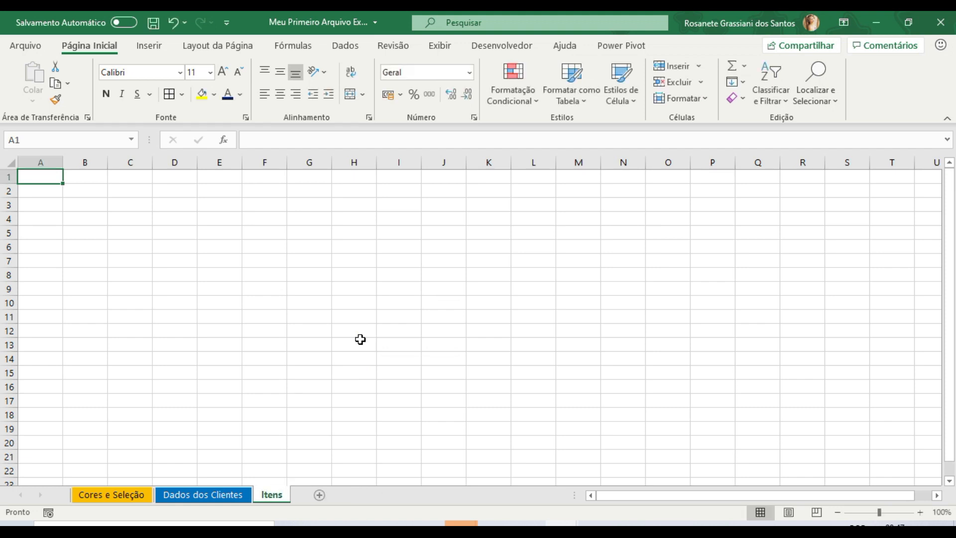
- Enter the headers Código, Descrição, Quantidade and Valor Unitário in cells A1 to D1
{"action": "type", "text": "Código"}
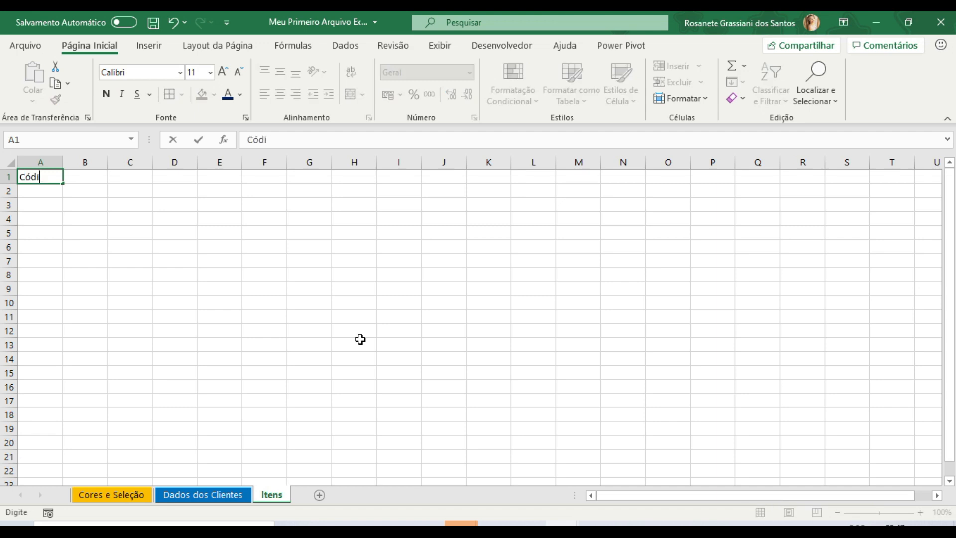
{"action": "key", "text": "Tab"}
{"action": "type", "text": "D"}
{"action": "key", "text": "BackSpace"}
{"action": "type", "text": "Descrição"}
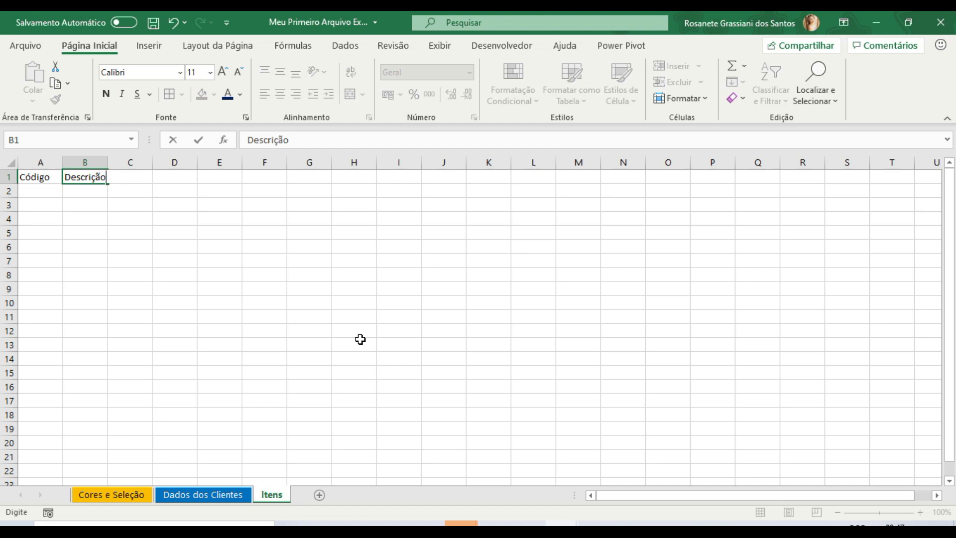
{"action": "key", "text": "Tab"}
{"action": "type", "text": "Quantidade"}
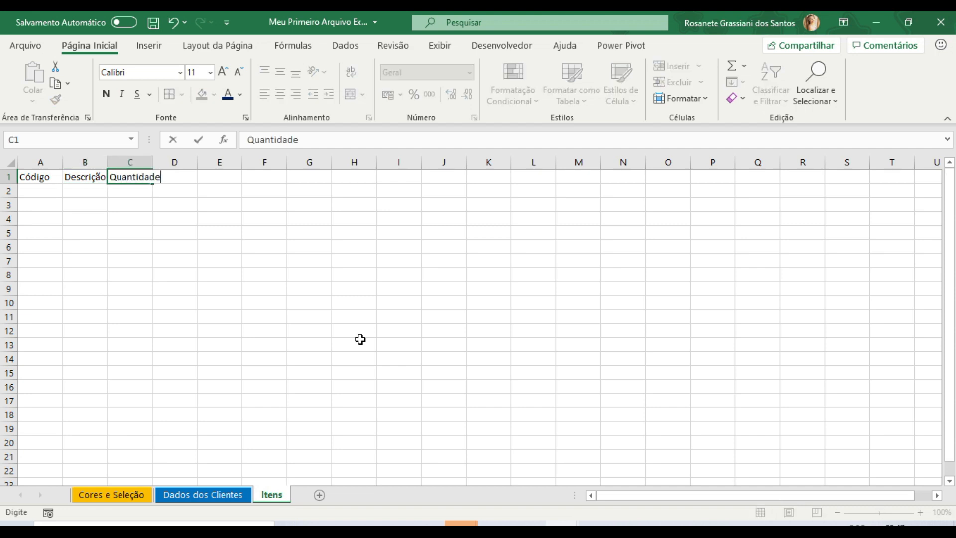
{"action": "key", "text": "Tab"}
{"action": "type", "text": "Valor Unitário"}
{"action": "key", "text": "Return"}
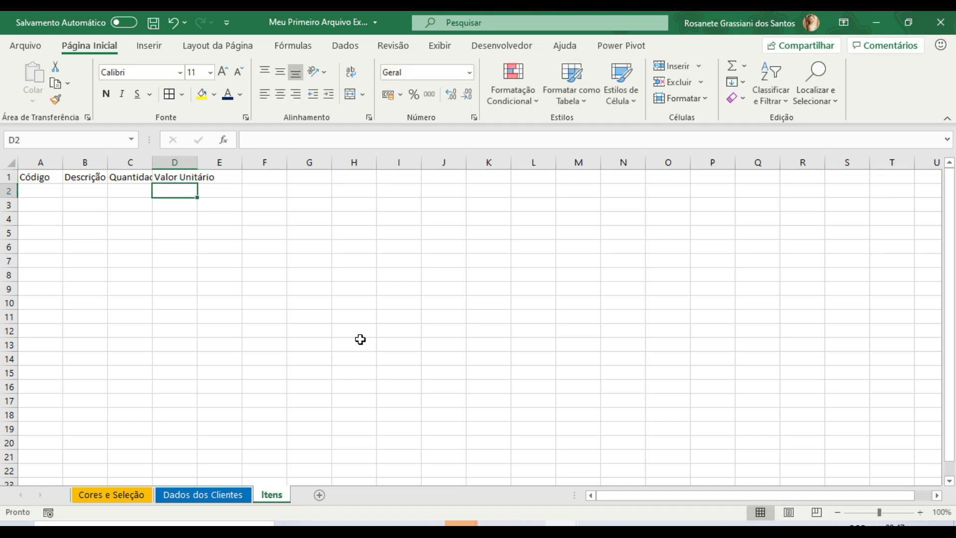
- Fit the Quantidade column to its text and widen the Descrição and Valor Unitário columns
{"action": "double_click", "coordinate": [152, 162]}
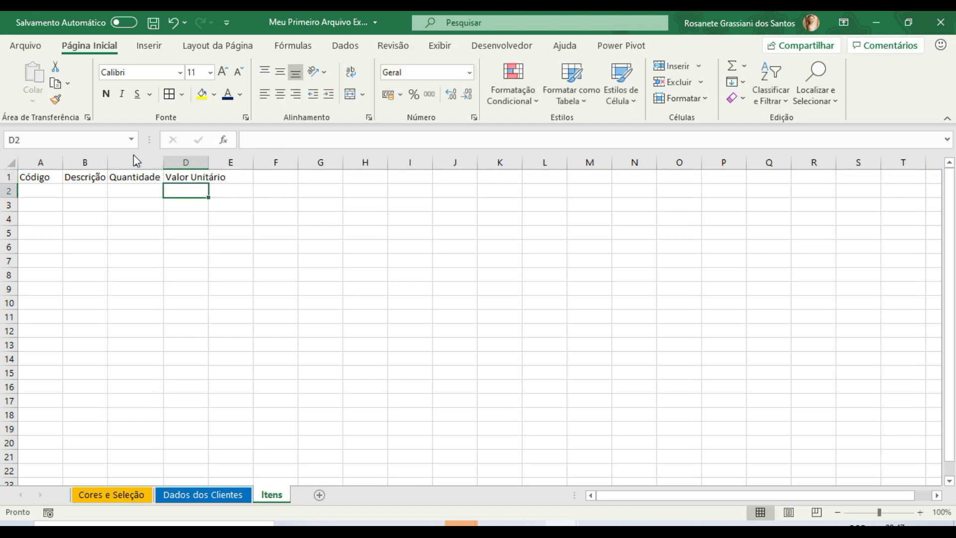
{"action": "left_click_drag", "start_coordinate": [108, 162], "coordinate": [168, 165]}
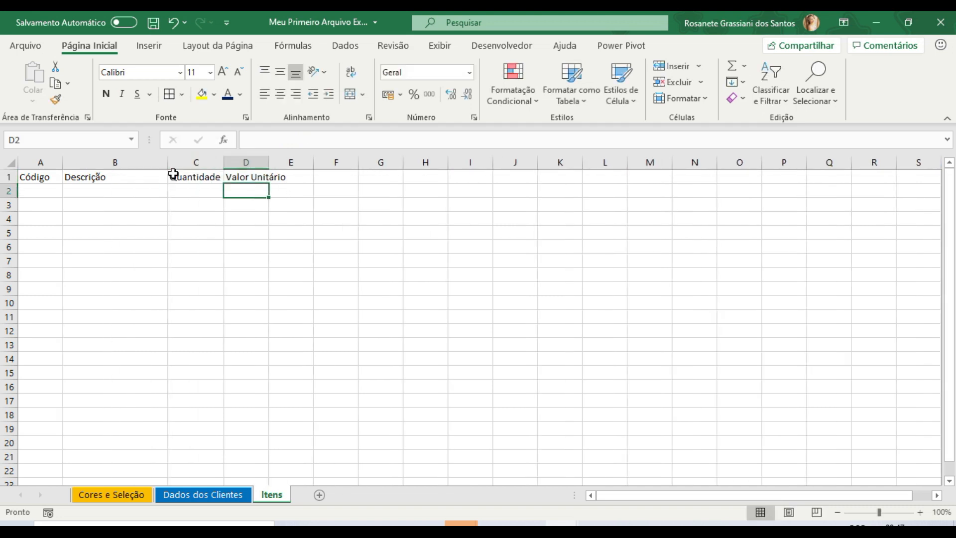
{"action": "left_click_drag", "start_coordinate": [269, 162], "coordinate": [305, 162]}
- Apply the R$ Português (Brasil) accounting format to the whole Valor Unitário column
{"action": "left_click", "coordinate": [281, 161]}
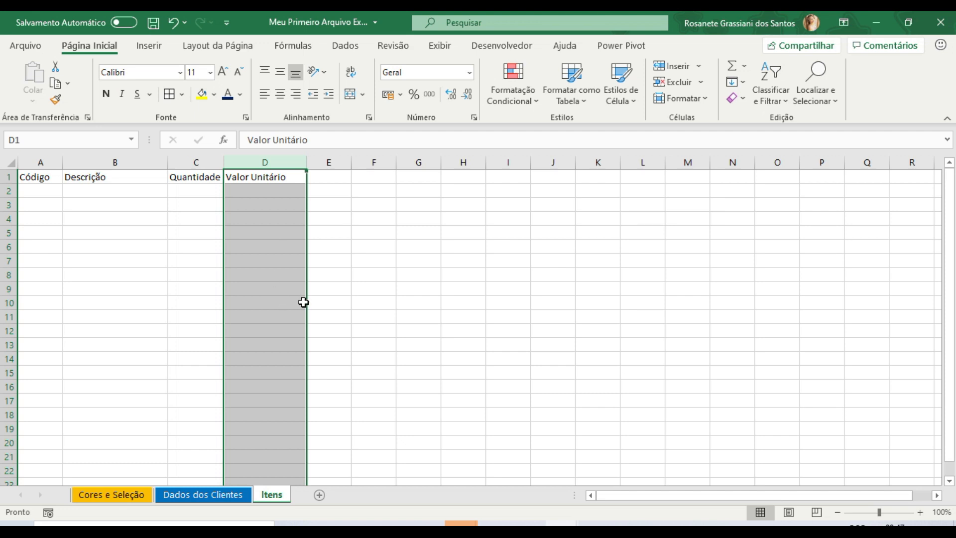
{"action": "left_click", "coordinate": [400, 95]}
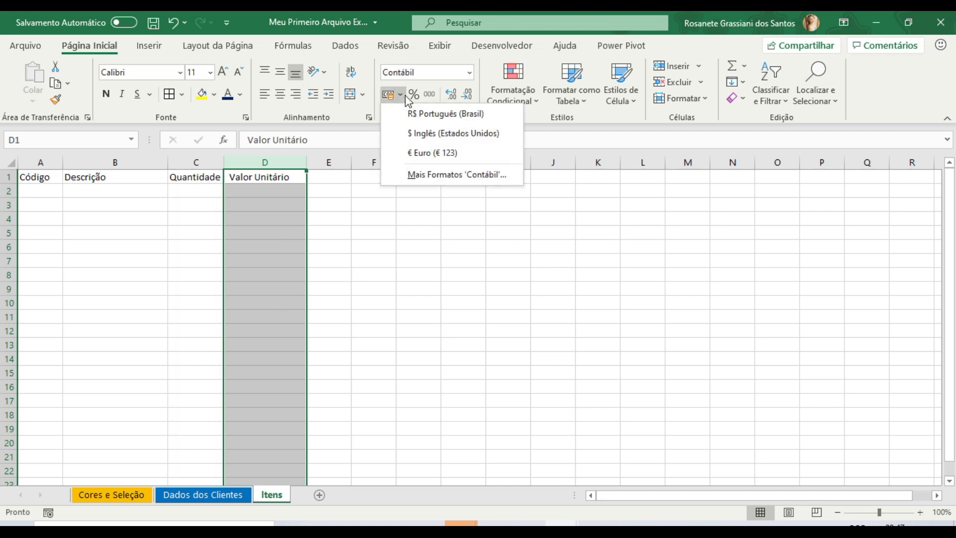
{"action": "left_click", "coordinate": [269, 157]}
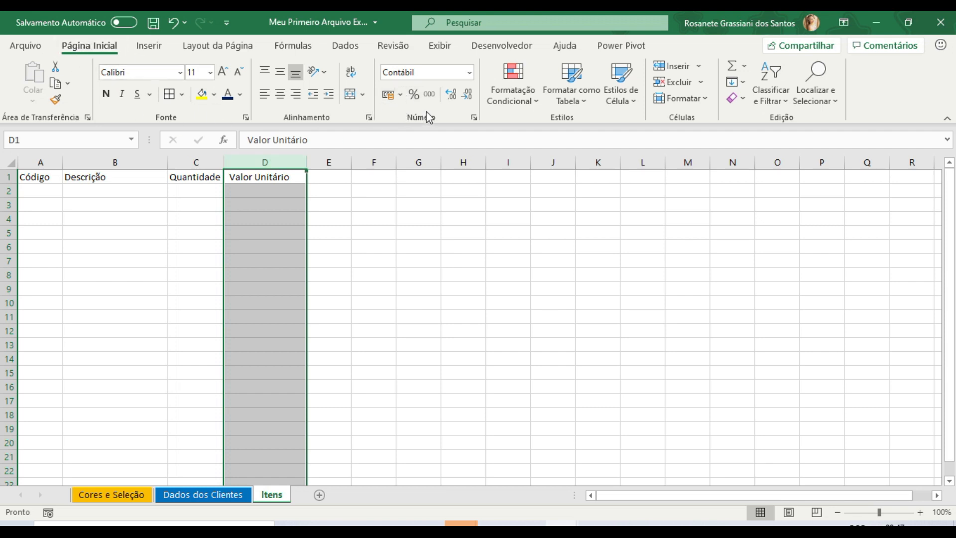
{"action": "left_click", "coordinate": [400, 95]}
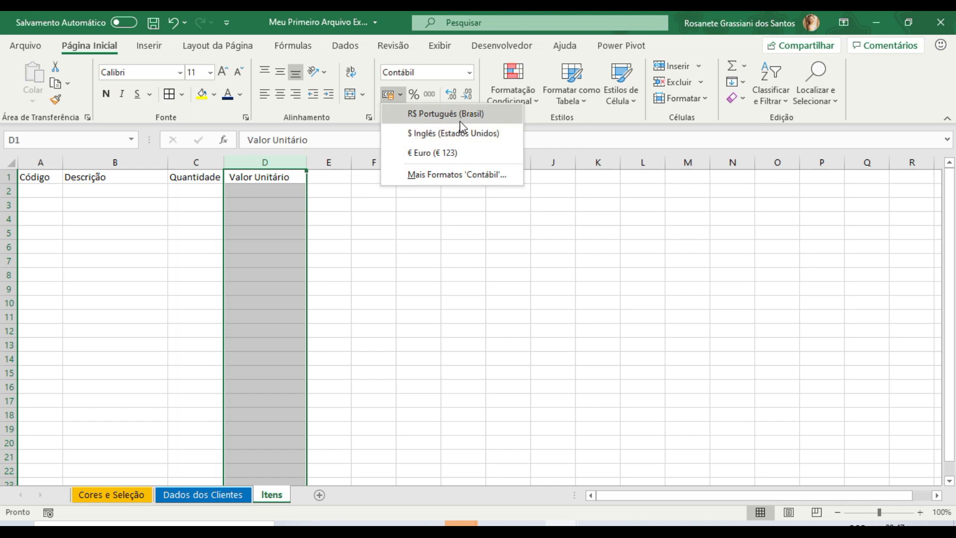
{"action": "left_click", "coordinate": [423, 115]}
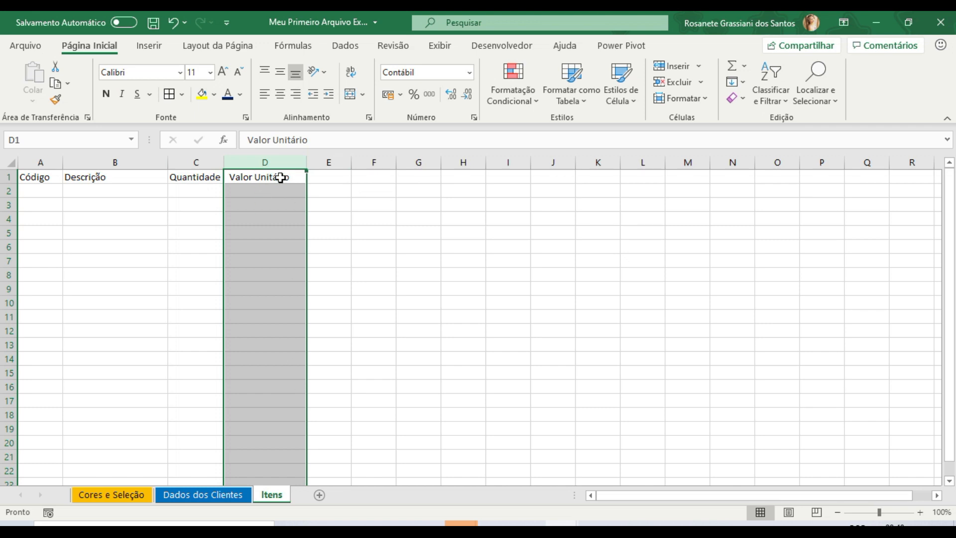
{"action": "left_click", "coordinate": [401, 95]}
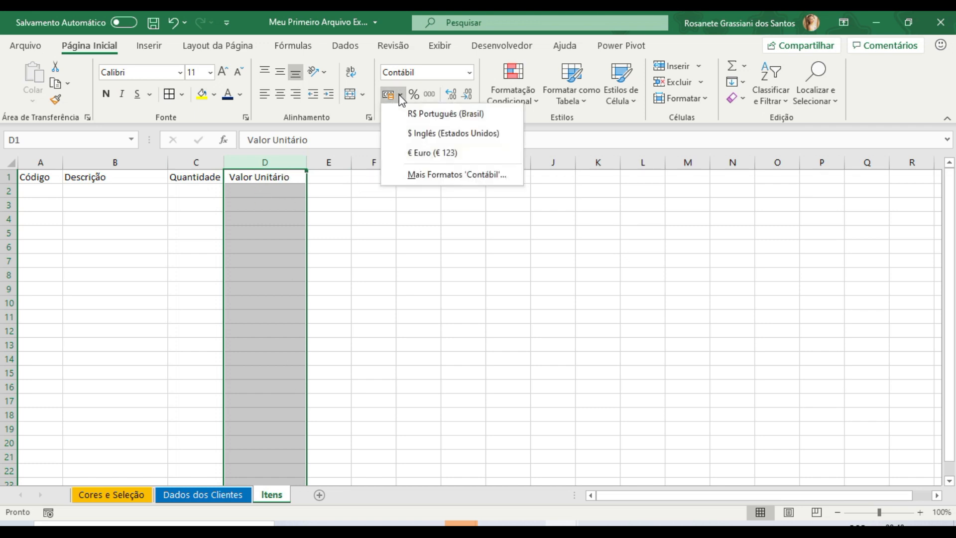
{"action": "left_click", "coordinate": [421, 115]}
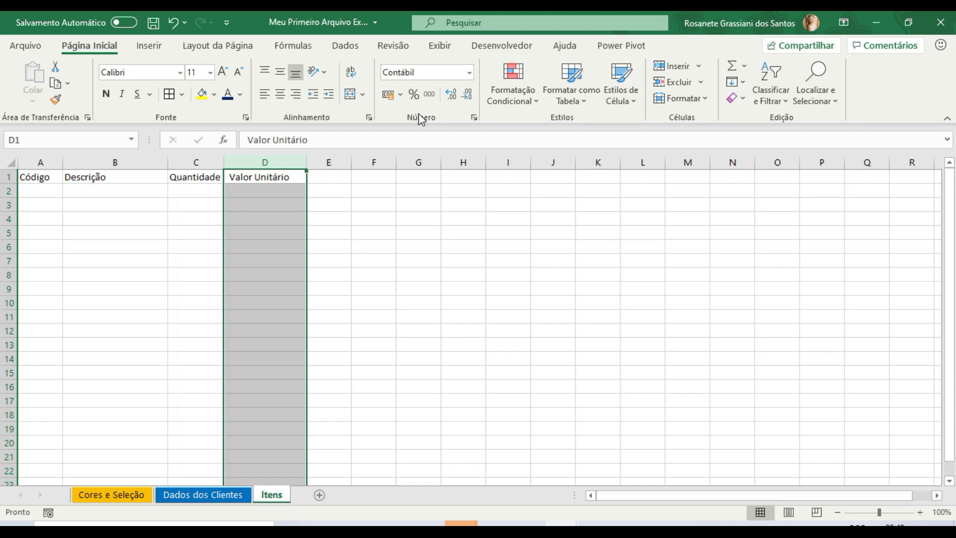
- Fill row 2 with code 1, Caneta, quantity 10 and unit value 5,20
{"action": "key", "text": "Down"}
{"action": "key", "text": "Left"}
{"action": "key", "text": "Left"}
{"action": "key", "text": "Left"}
{"action": "type", "text": "1"}
{"action": "key", "text": "Right"}
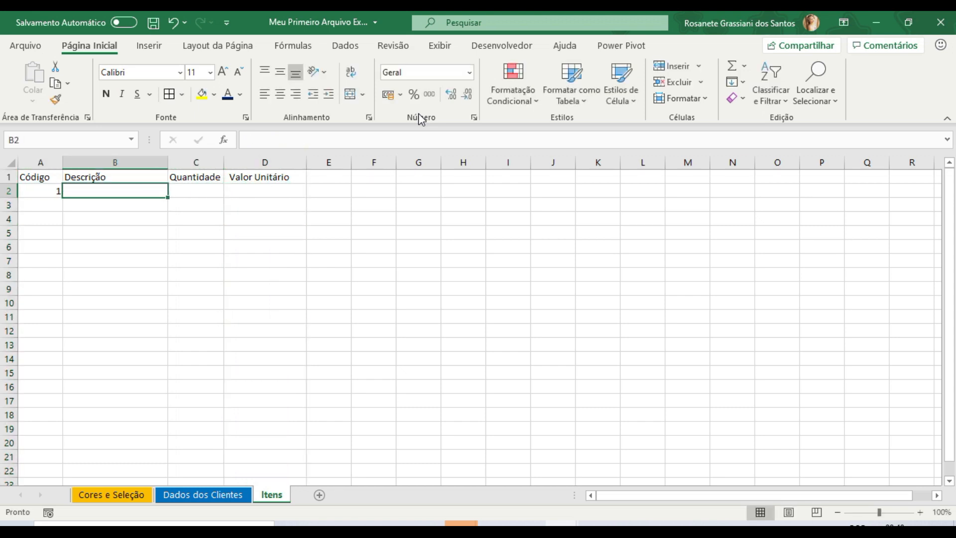
{"action": "type", "text": "Caneta"}
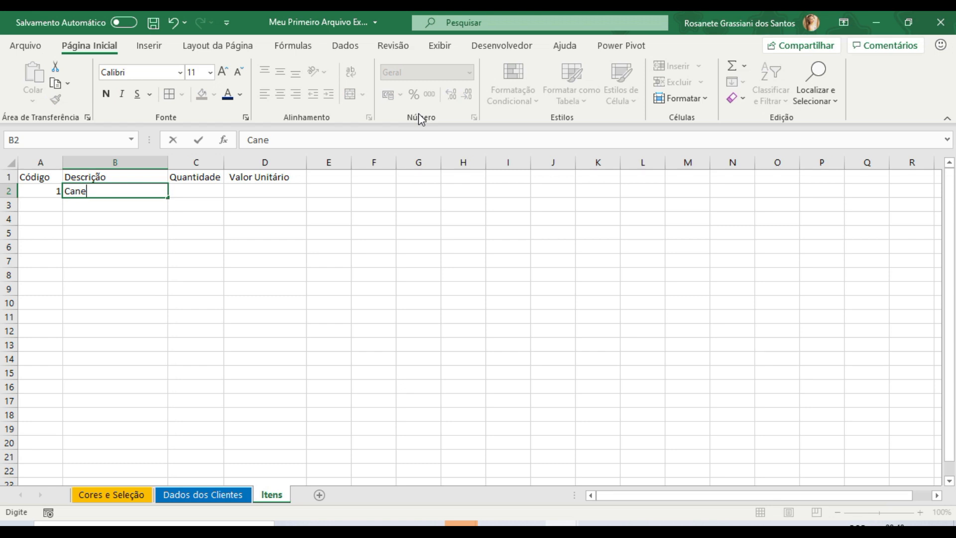
{"action": "key", "text": "Right"}
{"action": "type", "text": "10"}
{"action": "key", "text": "Right"}
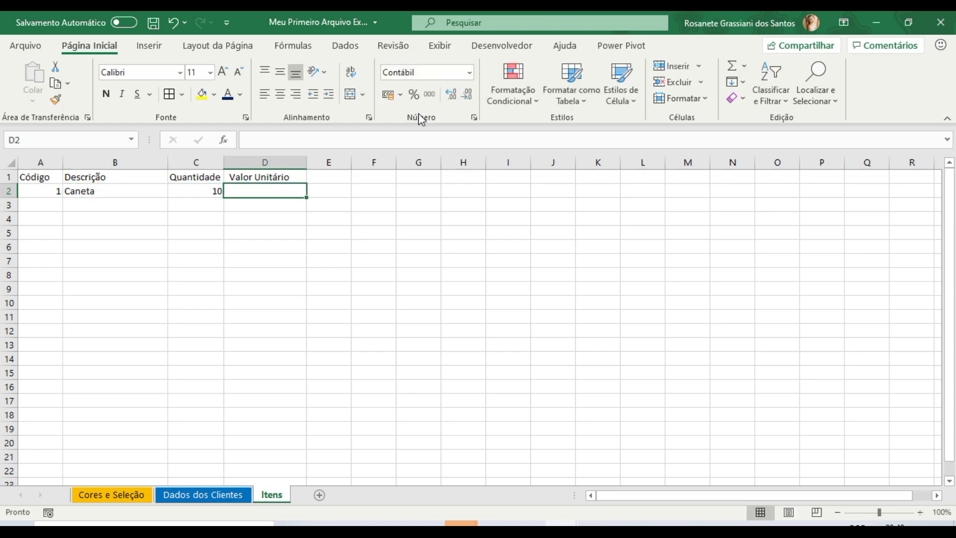
{"action": "type", "text": "5"}
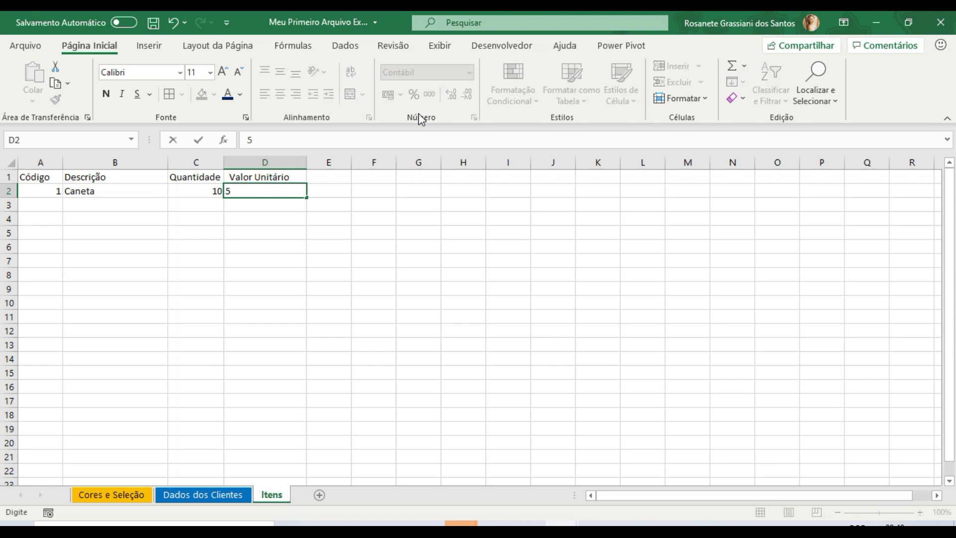
{"action": "type", "text": ",20"}
{"action": "key", "text": "Return"}
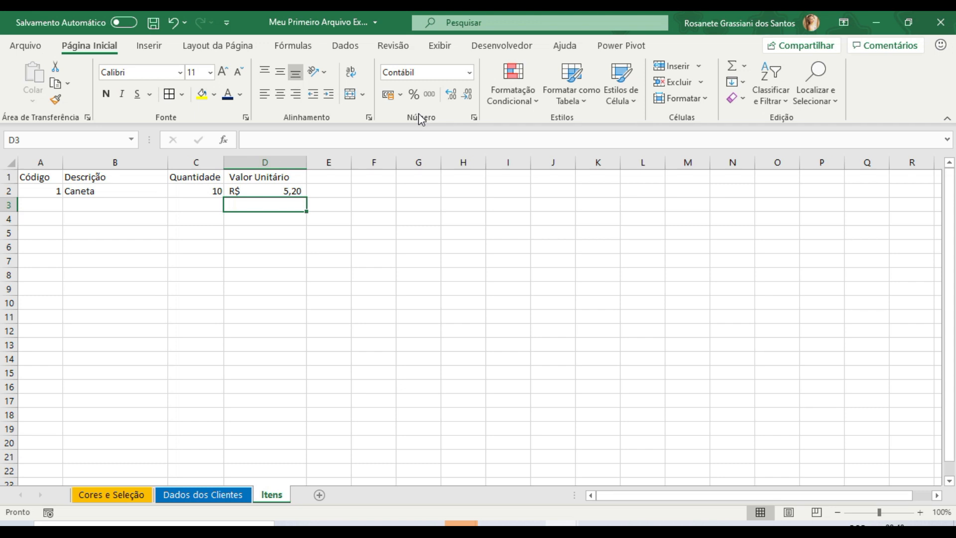
- Fill row 3 with code 2, Lápis, quantity 5 and unit value 3,50
{"action": "key", "text": "Left"}
{"action": "key", "text": "Left"}
{"action": "key", "text": "Left"}
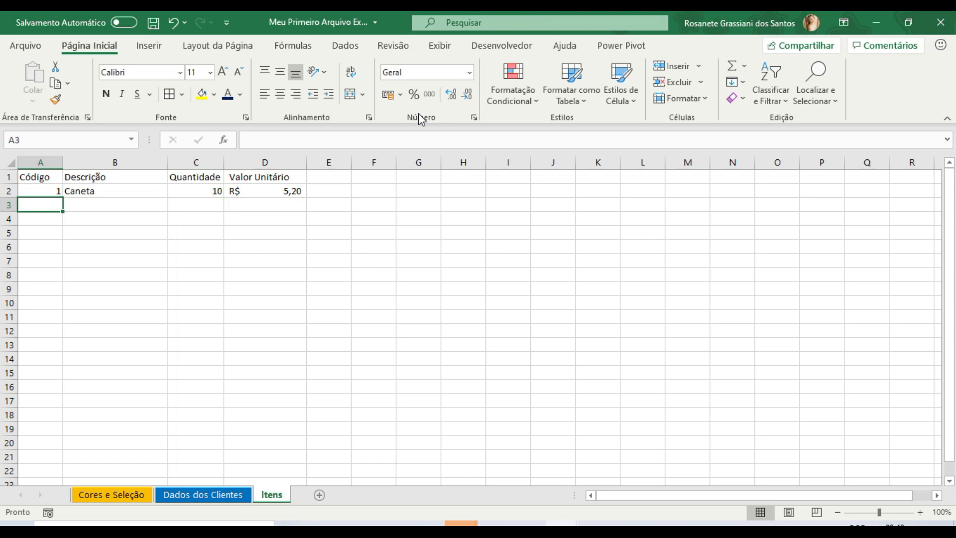
{"action": "type", "text": "2"}
{"action": "key", "text": "Tab"}
{"action": "type", "text": "Lápis"}
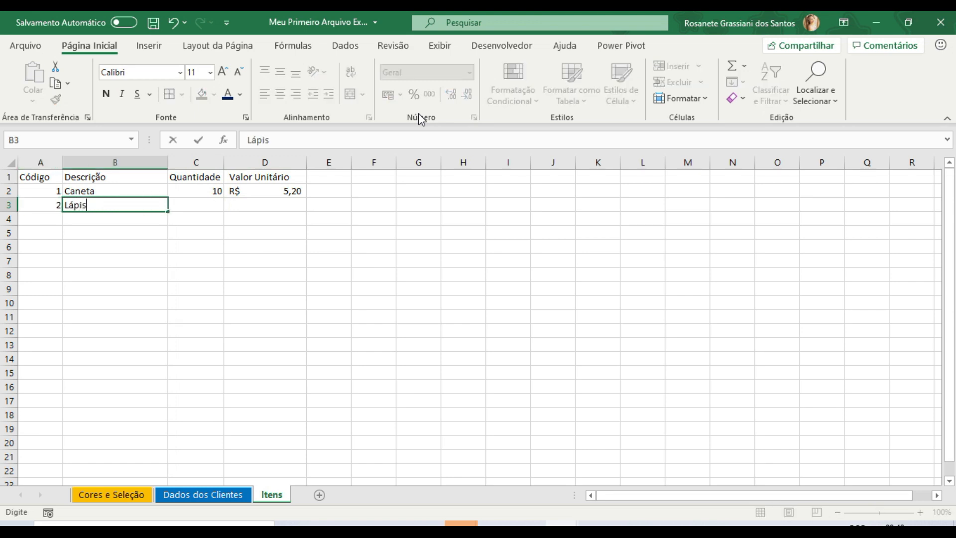
{"action": "key", "text": "Tab"}
{"action": "type", "text": "5"}
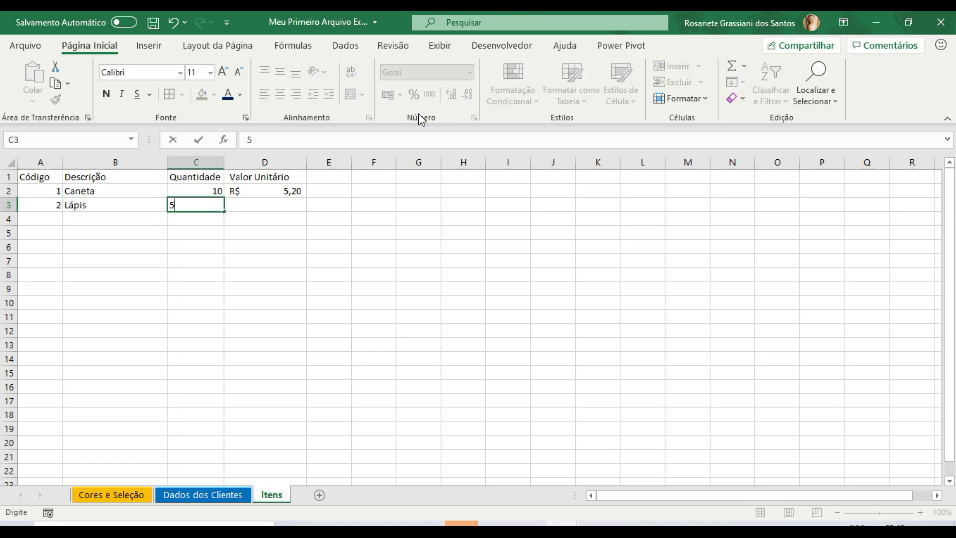
{"action": "key", "text": "Tab"}
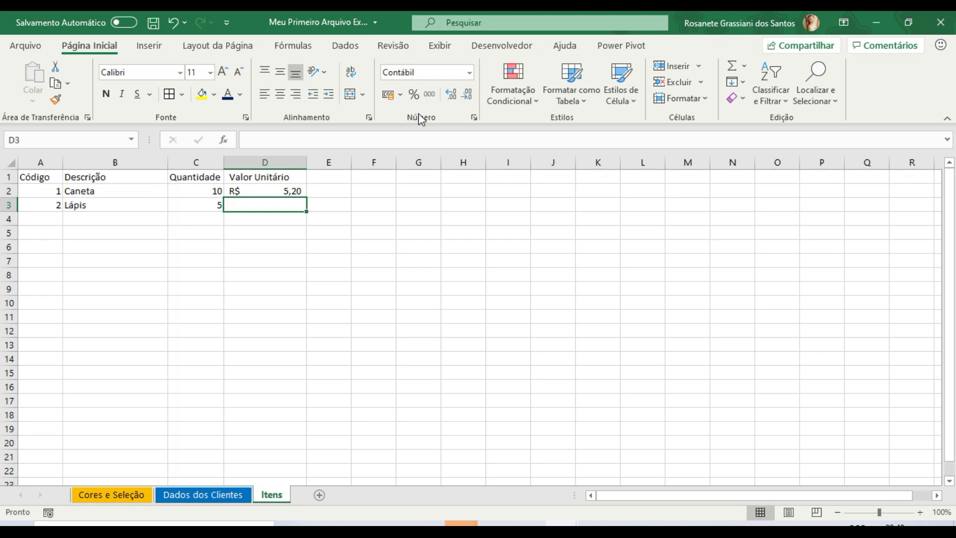
{"action": "type", "text": "3,50"}
{"action": "key", "text": "Tab"}
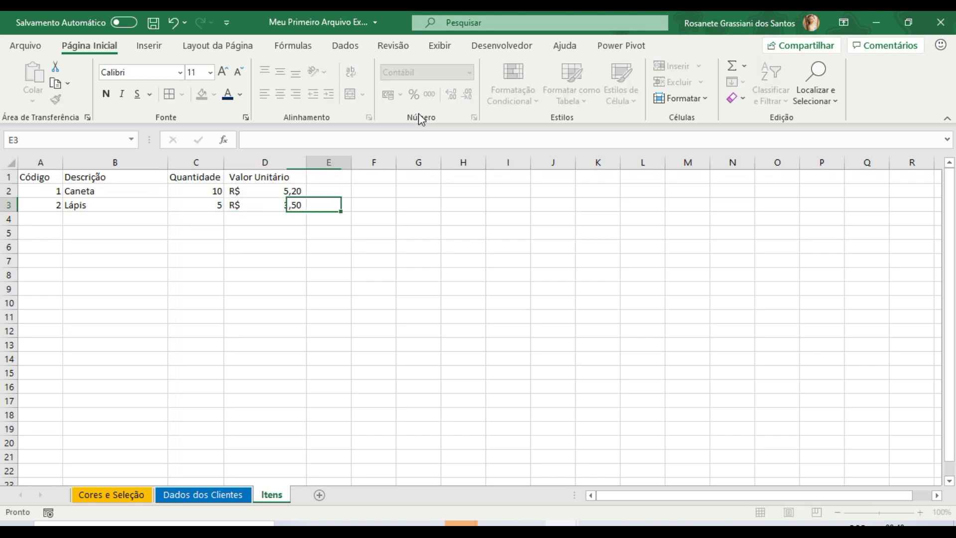
- Try the Lápis unit value in D3 with a decimal point as 3.50, then re-enter it as 3,50
{"action": "key", "text": "Left"}
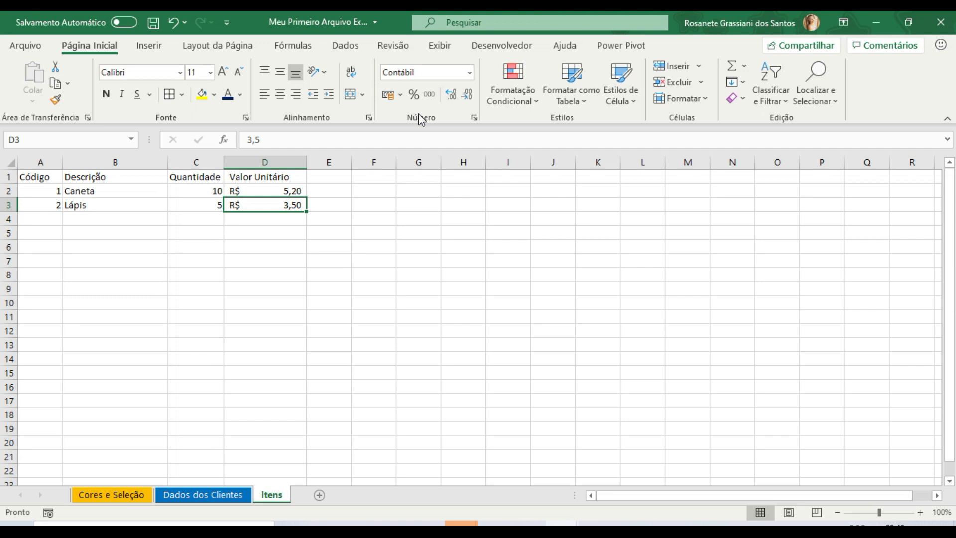
{"action": "type", "text": "3.50"}
{"action": "key", "text": "Return"}
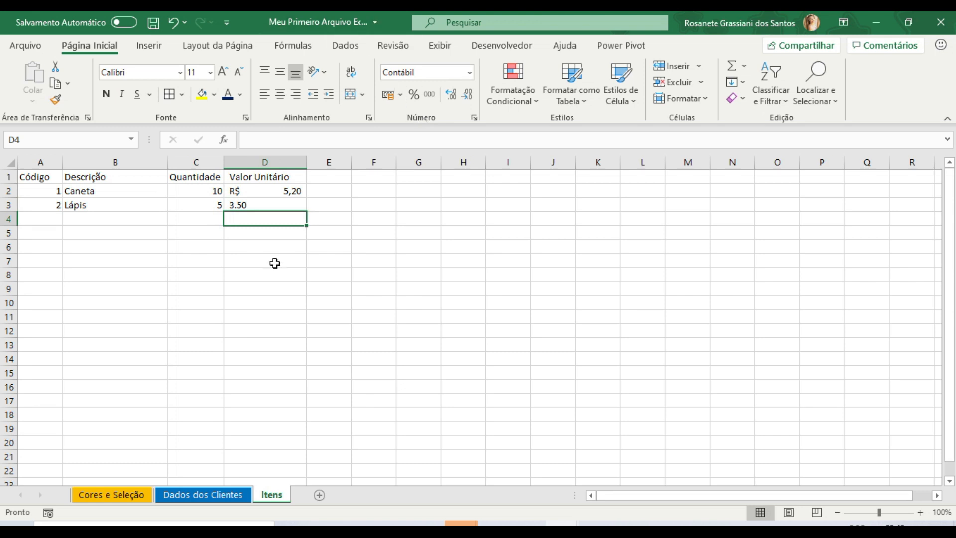
{"action": "left_click", "coordinate": [267, 202]}
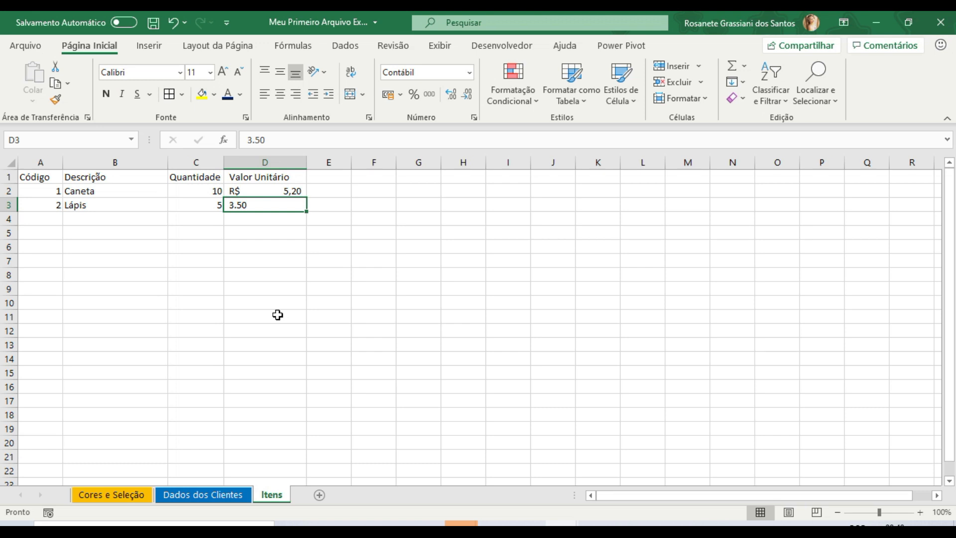
{"action": "type", "text": "3,50"}
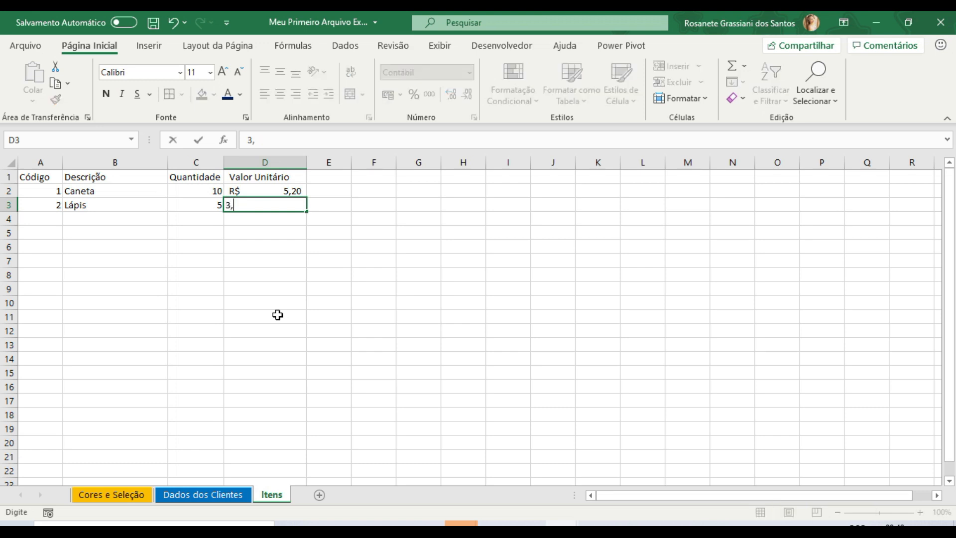
{"action": "key", "text": "Return"}
- Fill row 4 with code 3, Caderno Pequeno, quantity 8 and unit value 9,00
{"action": "key", "text": "Left"}
{"action": "key", "text": "Left"}
{"action": "key", "text": "Left"}
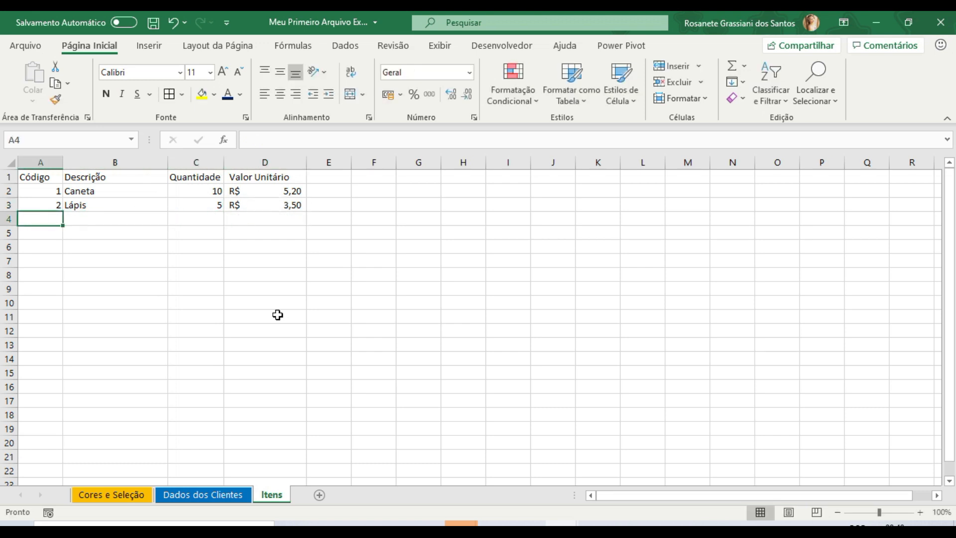
{"action": "type", "text": "3"}
{"action": "key", "text": "Tab"}
{"action": "type", "text": "CA"}
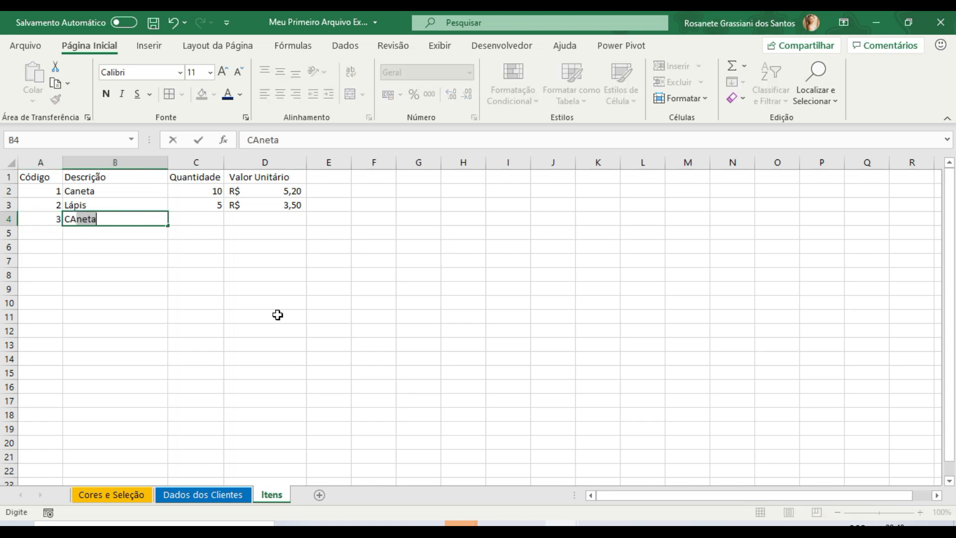
{"action": "type", "text": "derno "}
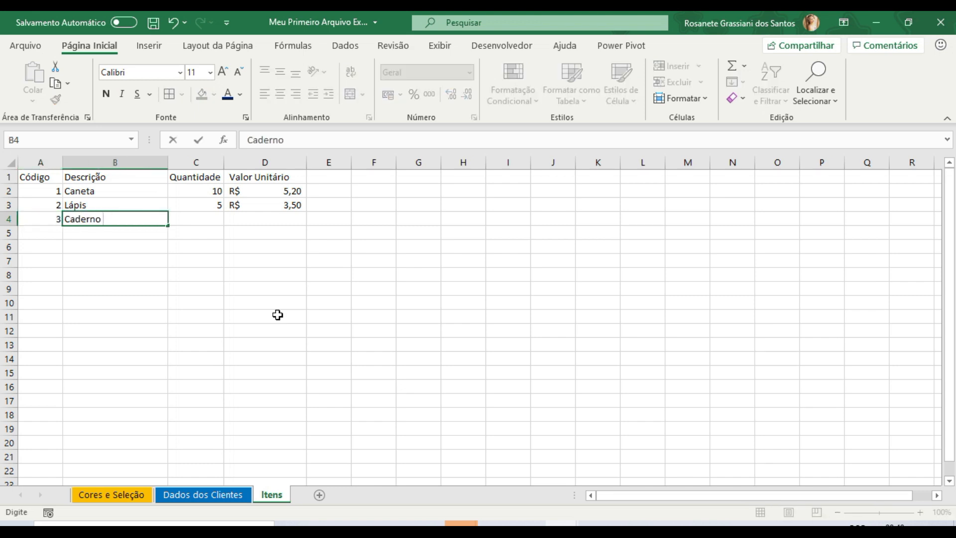
{"action": "type", "text": "Pequeno"}
{"action": "key", "text": "Tab"}
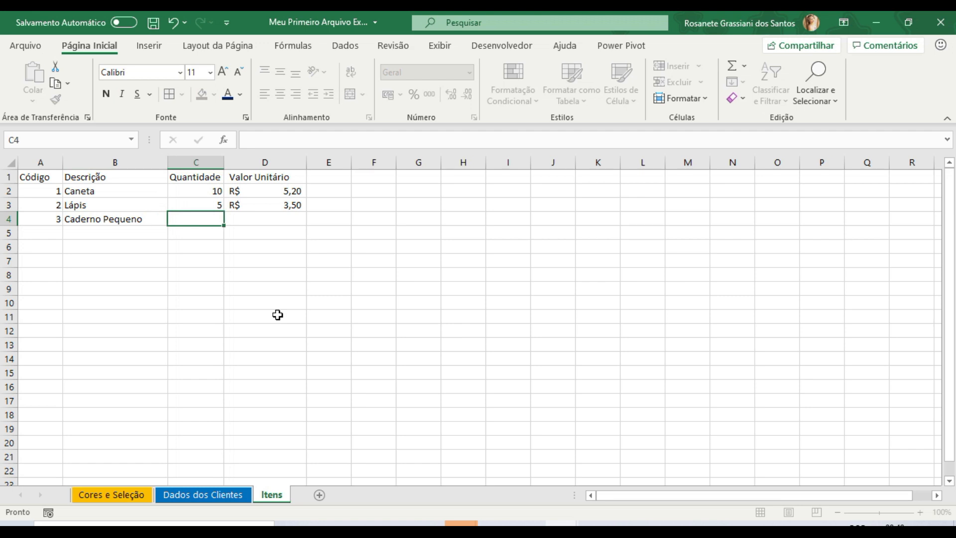
{"action": "type", "text": "8"}
{"action": "key", "text": "Tab"}
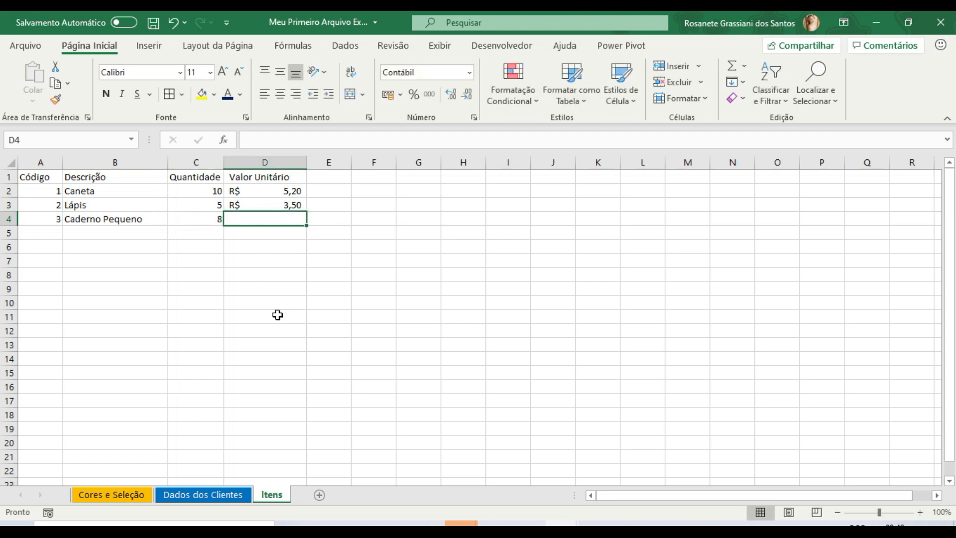
{"action": "type", "text": "9,00"}
{"action": "key", "text": "Return"}
- Fill row 5 with code 4, Borracha Branca, quantity 12 and unit value 0,50
{"action": "key", "text": "Left"}
{"action": "key", "text": "Left"}
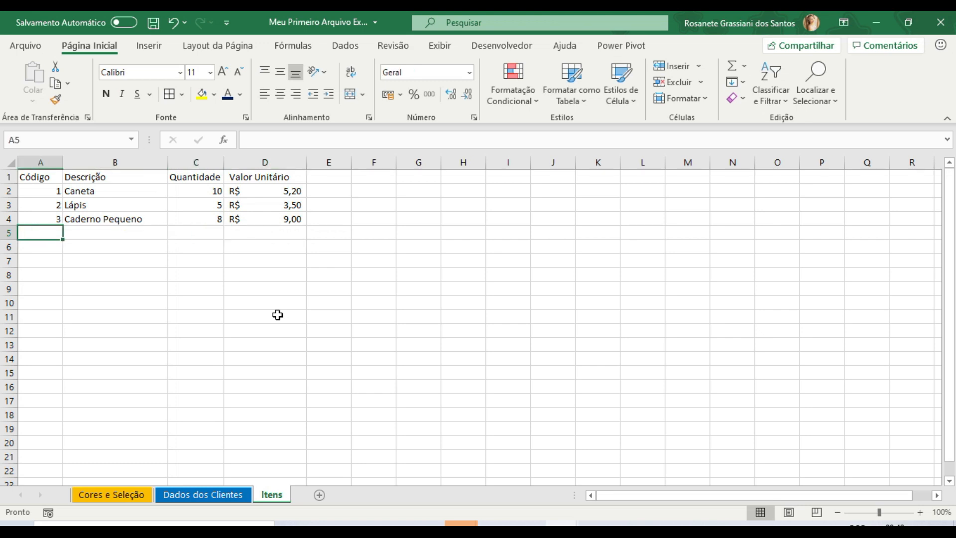
{"action": "type", "text": "4"}
{"action": "key", "text": "Tab"}
{"action": "type", "text": "Bo"}
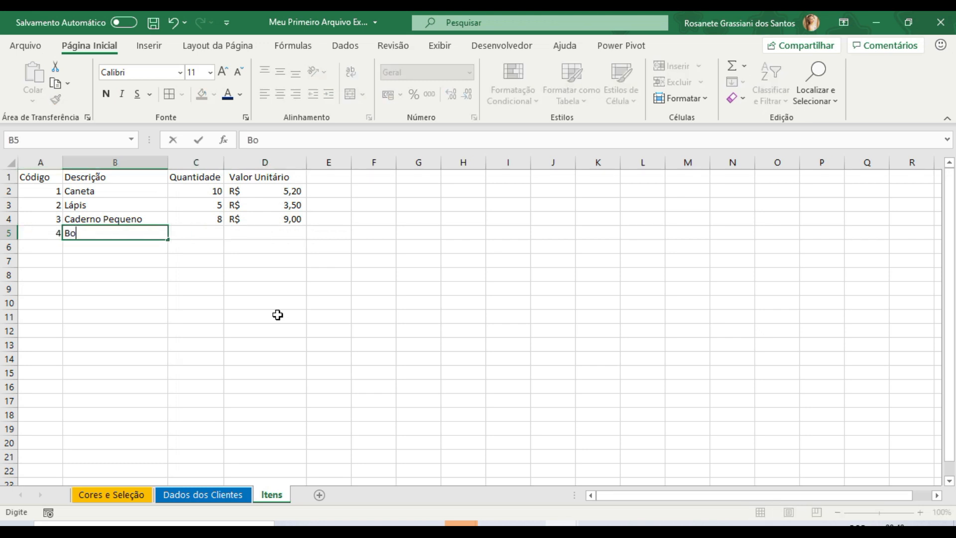
{"action": "type", "text": "rracha Branca"}
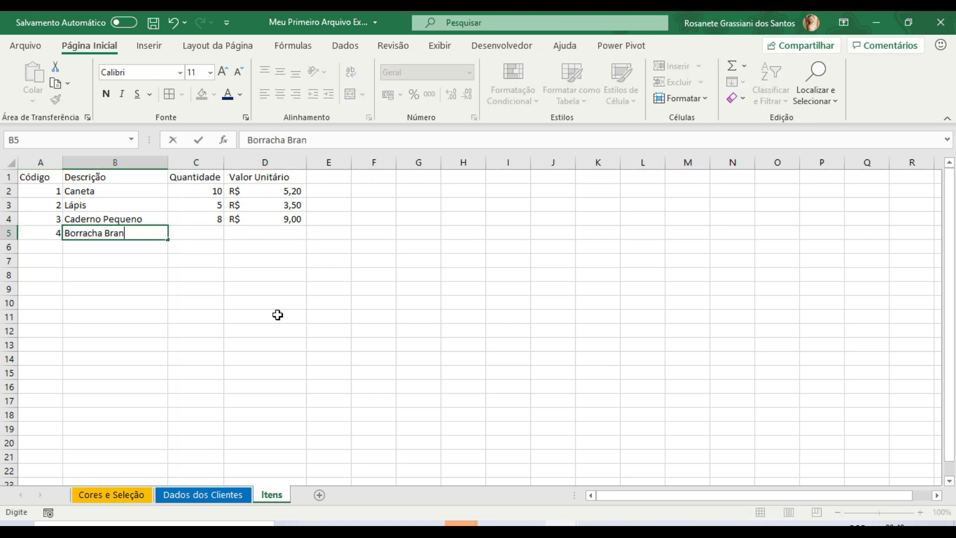
{"action": "key", "text": "Tab"}
{"action": "type", "text": "12"}
{"action": "key", "text": "Tab"}
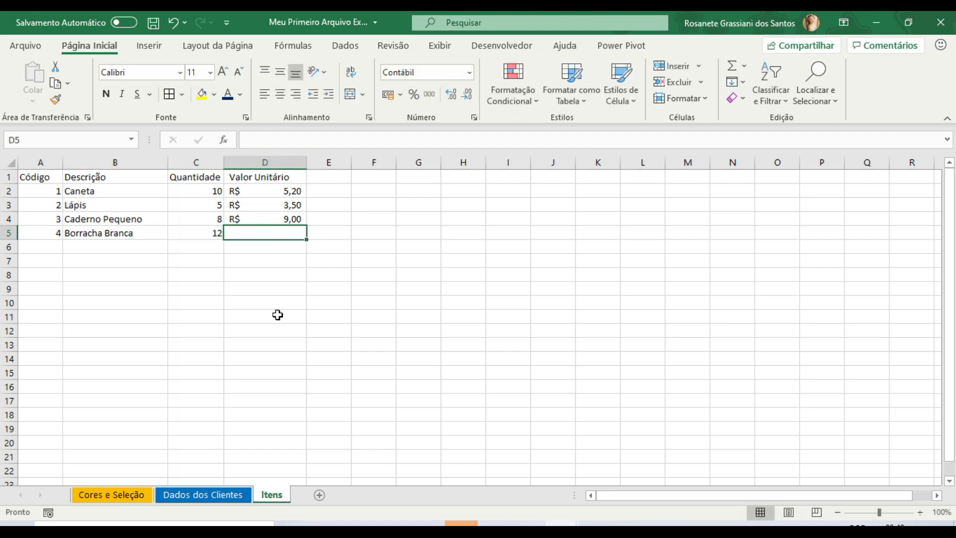
{"action": "type", "text": "0,50"}
{"action": "key", "text": "Return"}
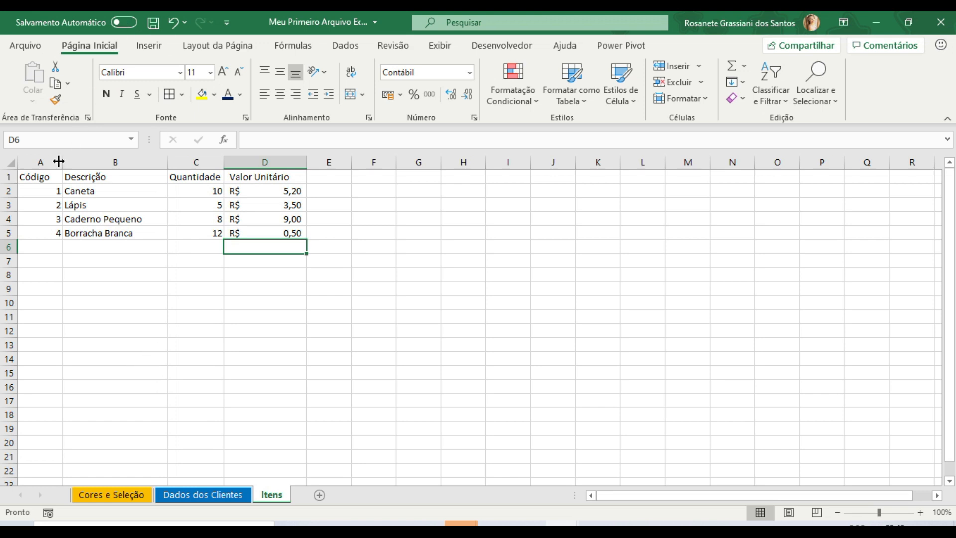
- Format columns A to D as a table with headers, using the orange style in the first row of the Média group
{"action": "left_click_drag", "start_coordinate": [39, 164], "coordinate": [263, 185]}
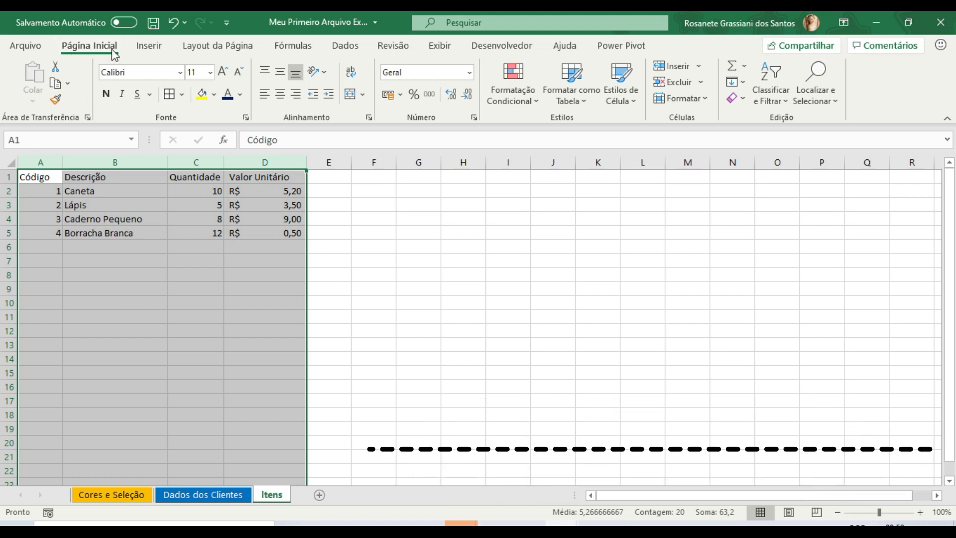
{"action": "left_click", "coordinate": [580, 94]}
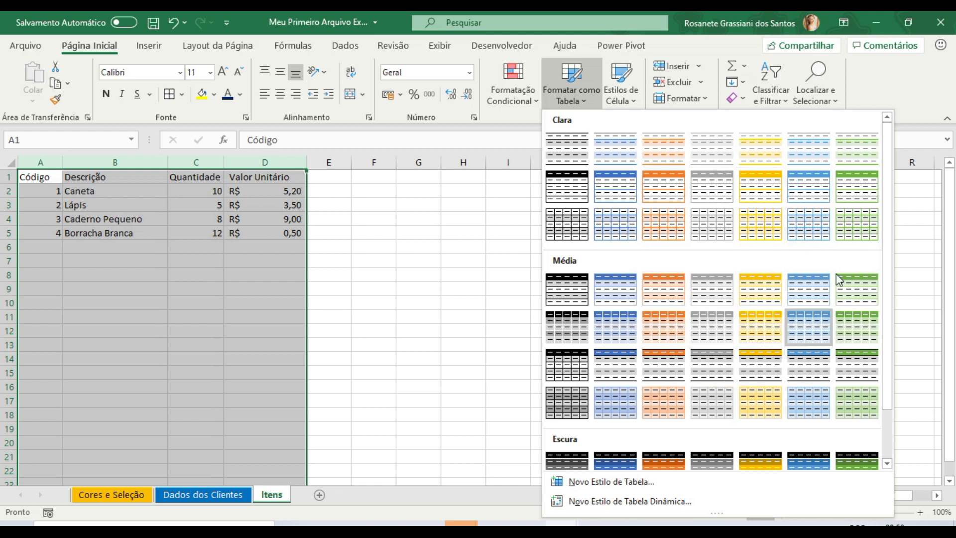
{"action": "left_click", "coordinate": [666, 290]}
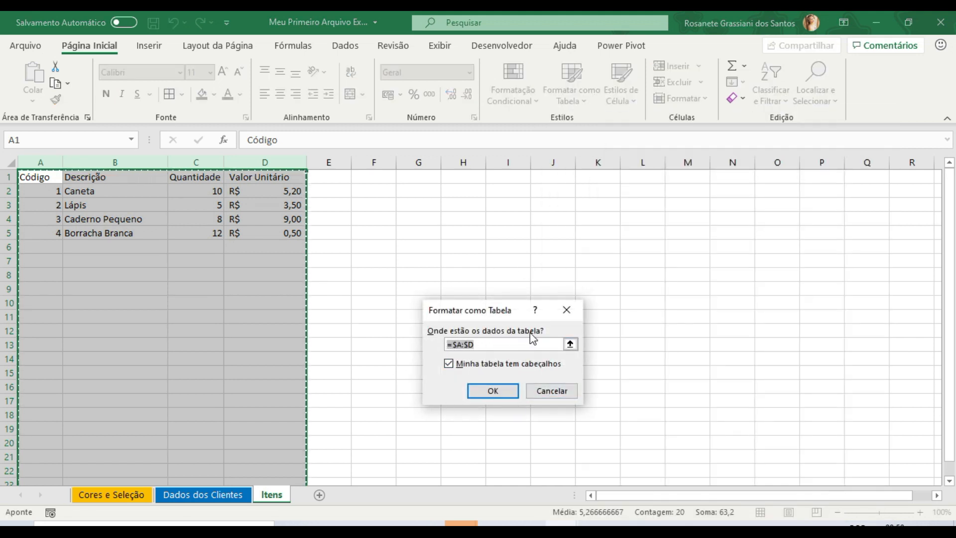
{"action": "left_click", "coordinate": [474, 344]}
{"action": "left_click", "coordinate": [480, 391]}
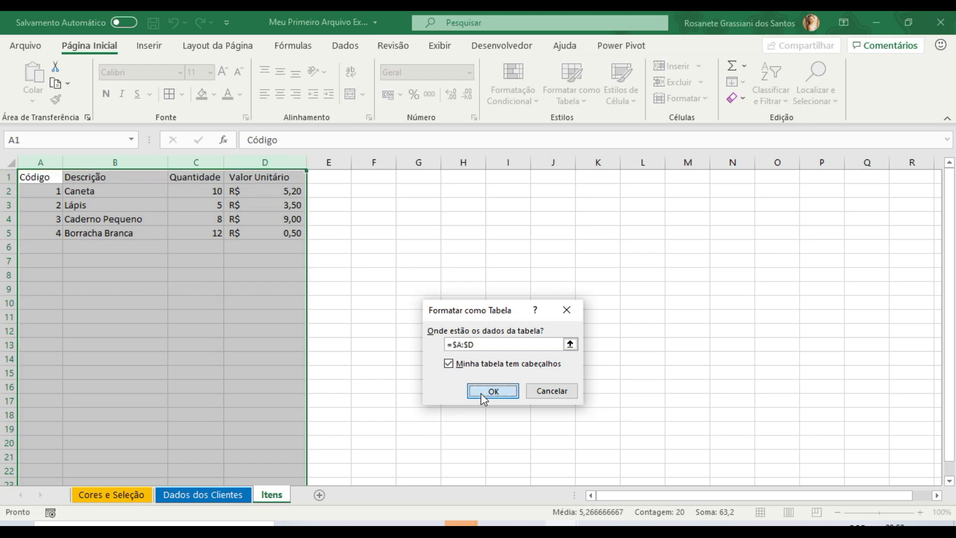
{"action": "left_click", "coordinate": [245, 281]}
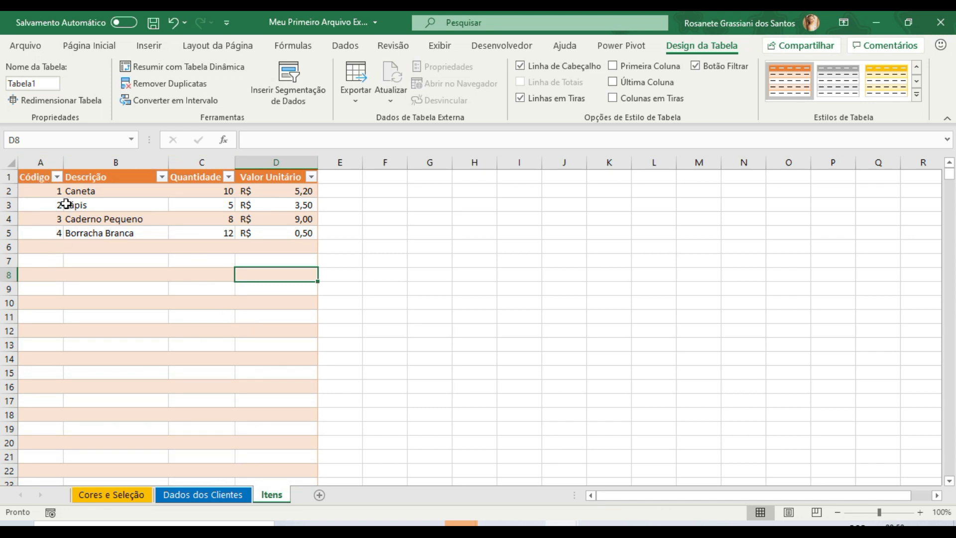
{"action": "left_click", "coordinate": [94, 196]}
{"action": "left_click", "coordinate": [80, 219]}
{"action": "left_click", "coordinate": [79, 247]}
{"action": "left_click", "coordinate": [79, 205]}
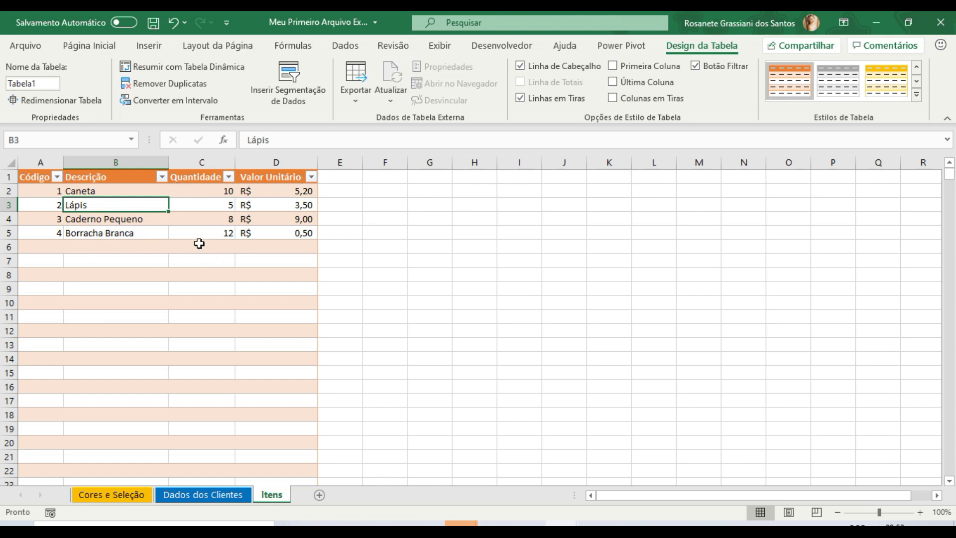
{"action": "left_click", "coordinate": [143, 257]}
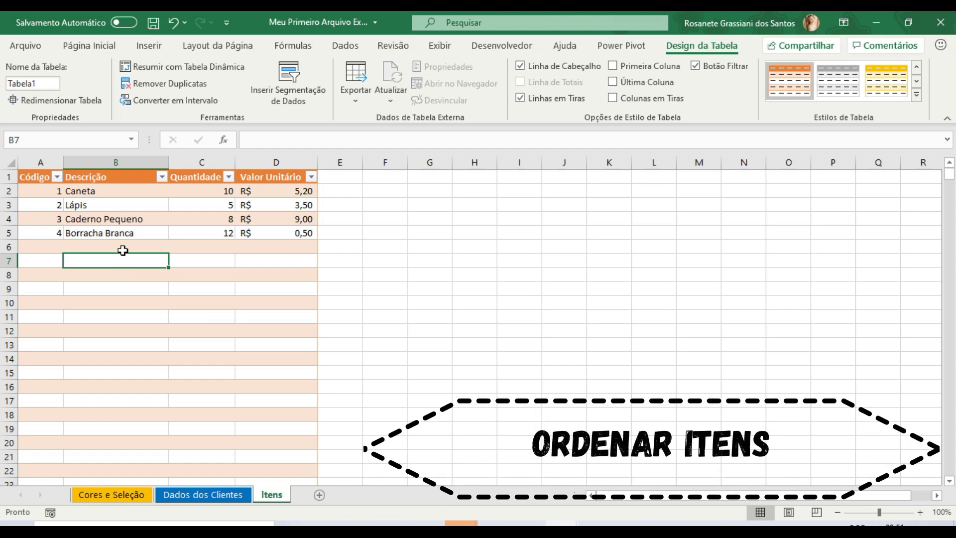
- Sort the items table by Descrição from A to Z and check the values in the Lápis row
{"action": "left_click", "coordinate": [162, 179]}
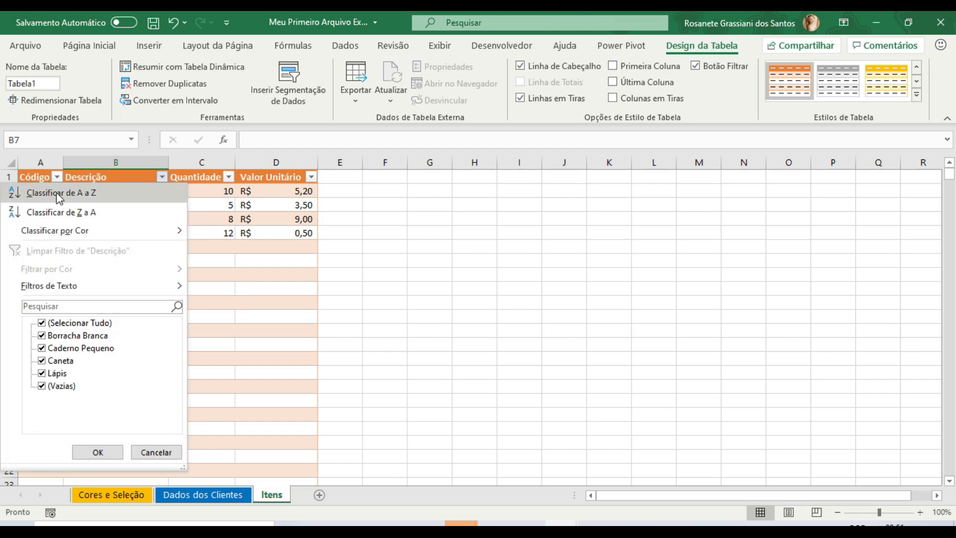
{"action": "left_click", "coordinate": [92, 191]}
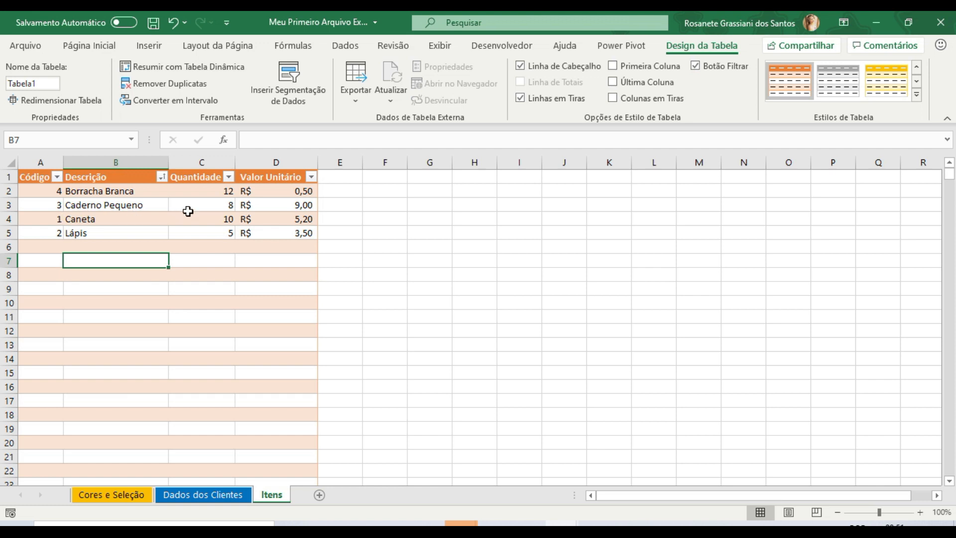
{"action": "left_click", "coordinate": [41, 234]}
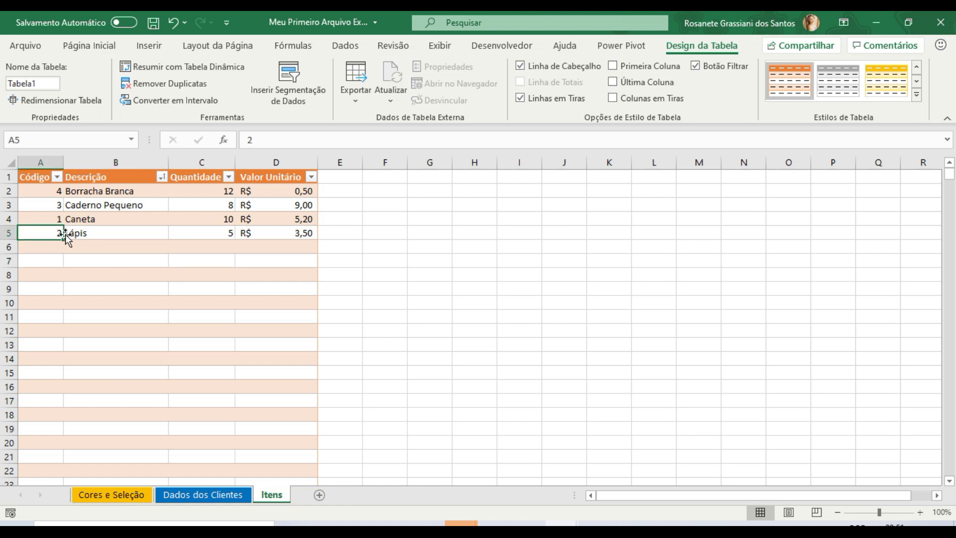
{"action": "left_click", "coordinate": [212, 234]}
{"action": "left_click", "coordinate": [292, 238]}
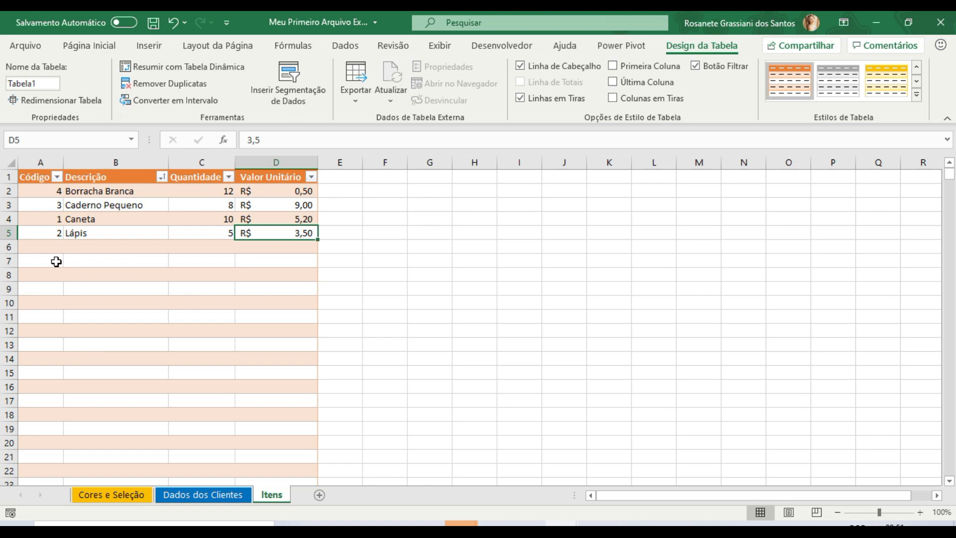
- Sort the items table by Código from smallest to largest
{"action": "left_click", "coordinate": [58, 177]}
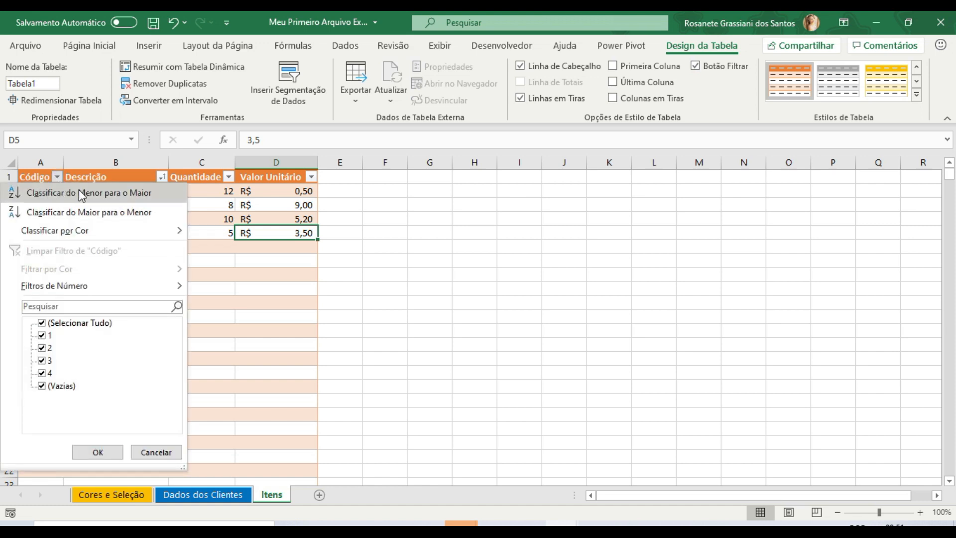
{"action": "left_click", "coordinate": [80, 193]}
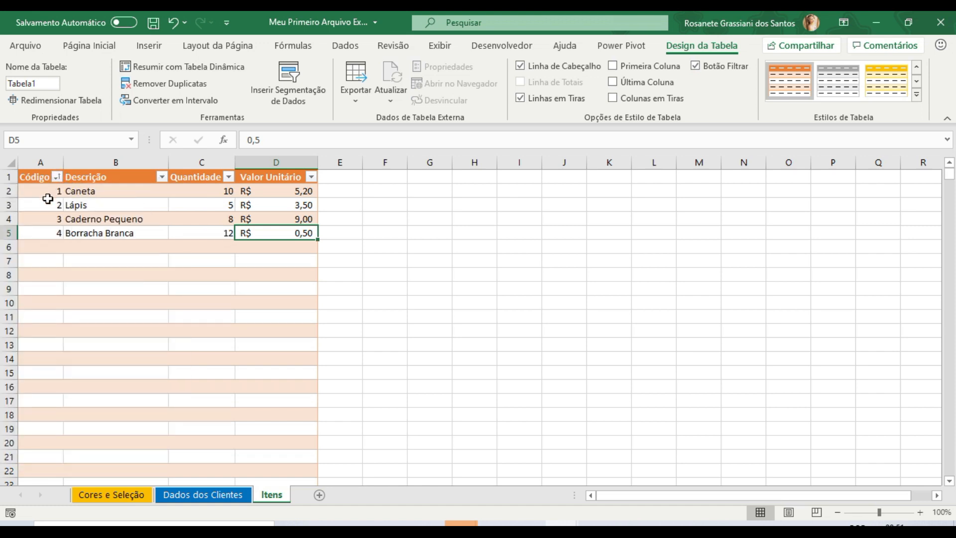
{"action": "left_click", "coordinate": [111, 245]}
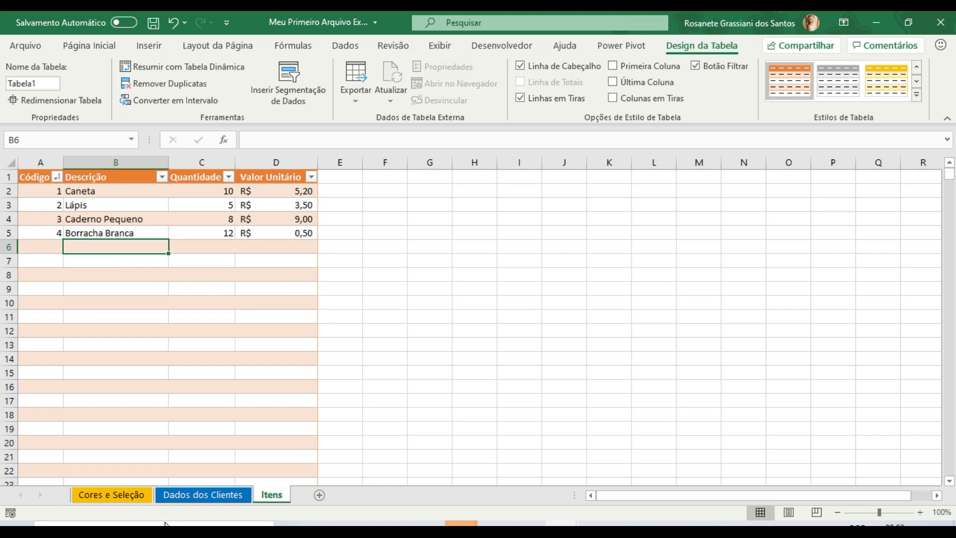
- Review the Cores e Seleção and Dados dos Clientes sheets, and return to the table on the Itens sheet
{"action": "left_click", "coordinate": [109, 496]}
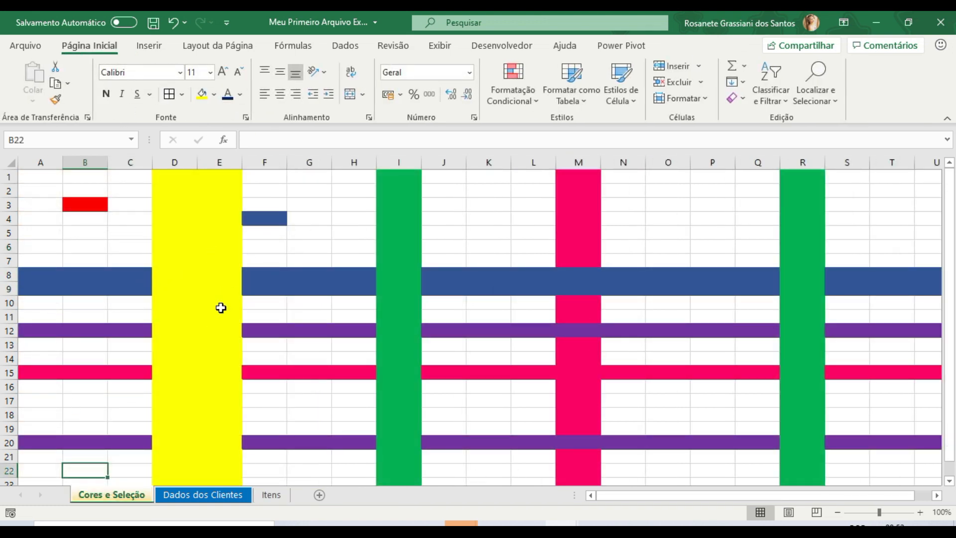
{"action": "left_click", "coordinate": [208, 498]}
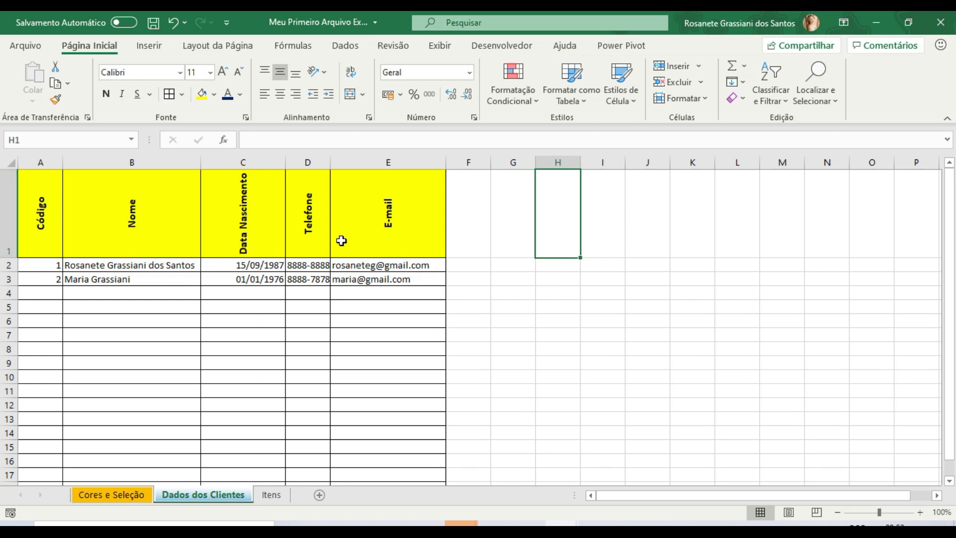
{"action": "left_click", "coordinate": [271, 495]}
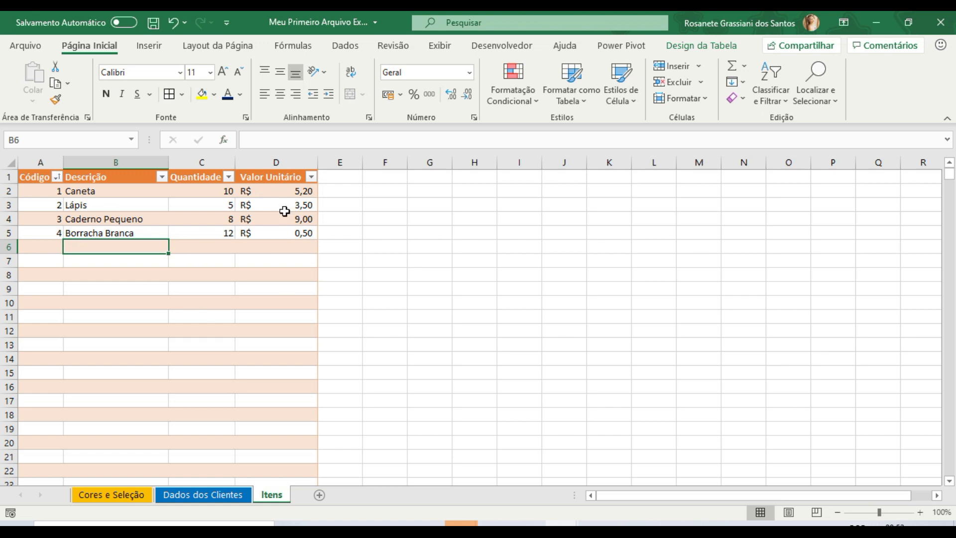
{"action": "left_click", "coordinate": [234, 285]}
{"action": "left_click", "coordinate": [102, 229]}
{"action": "left_click", "coordinate": [120, 248]}
- Apply the blue Clara table style with a solid header to the items table
{"action": "left_click", "coordinate": [107, 257]}
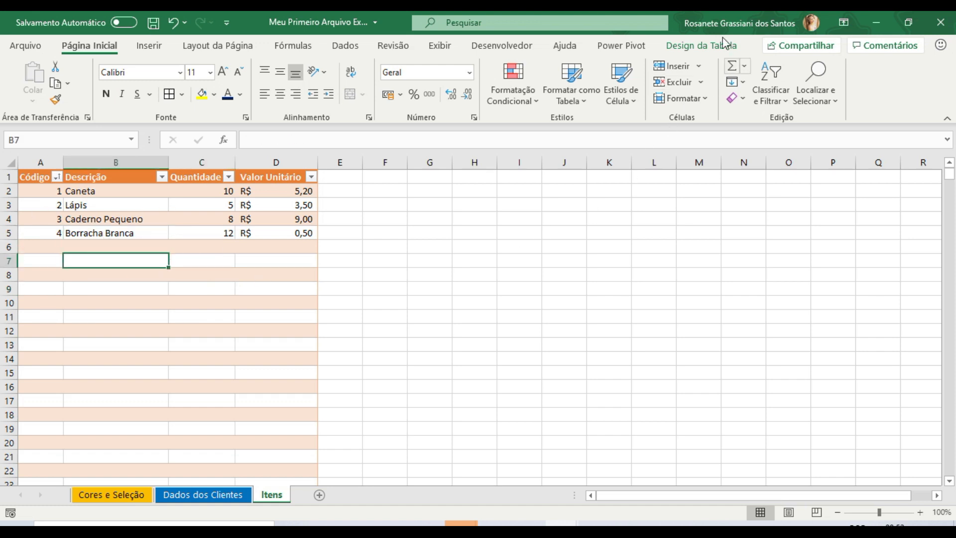
{"action": "left_click", "coordinate": [699, 46]}
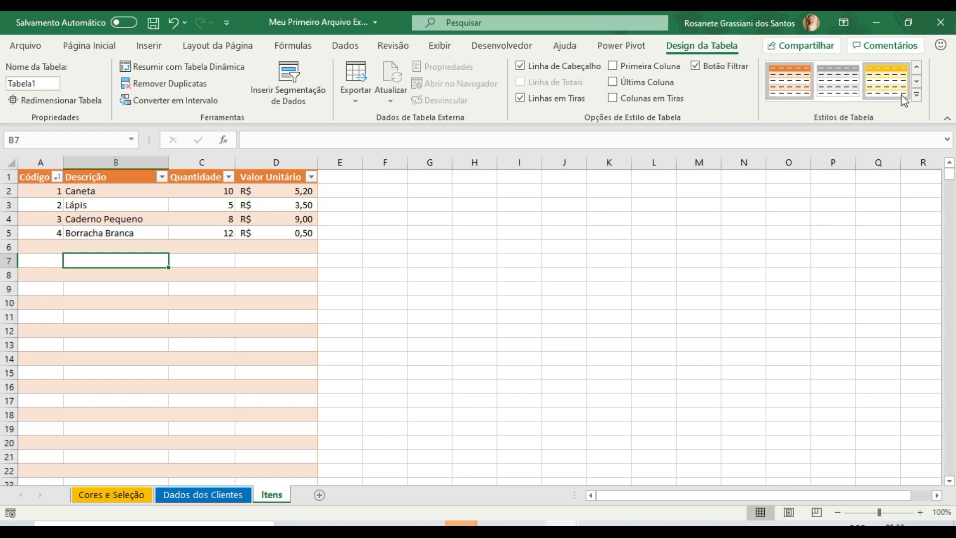
{"action": "left_click", "coordinate": [918, 96]}
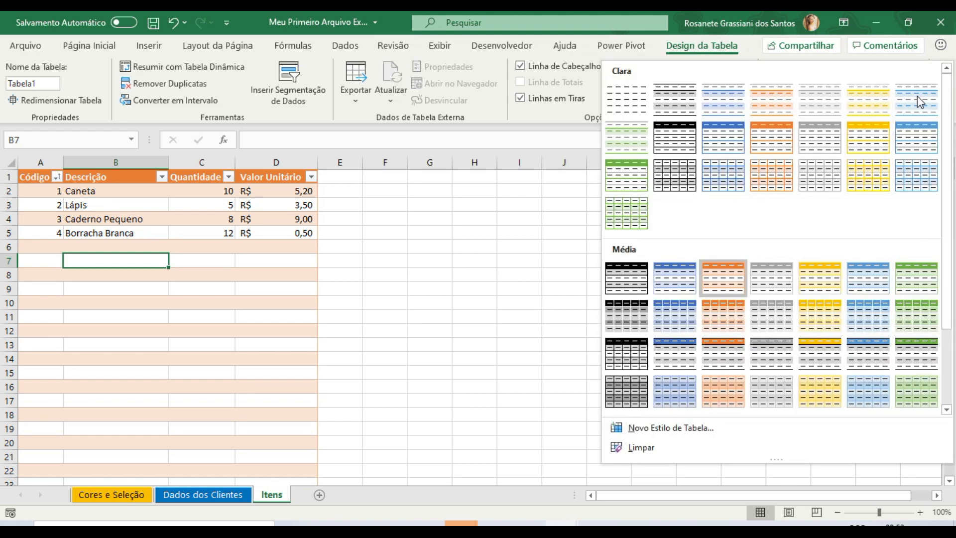
{"action": "left_click", "coordinate": [724, 143]}
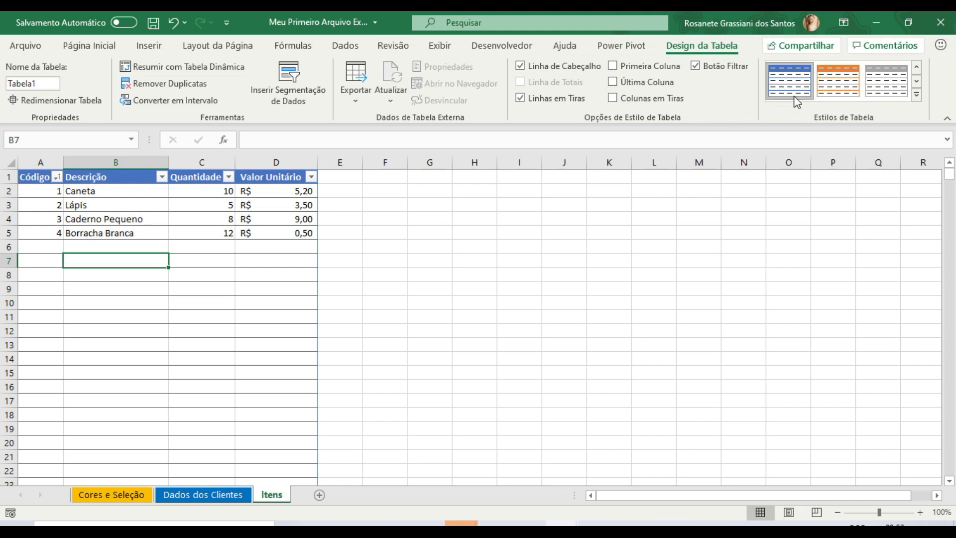
- Change the items table to the blue banded style in the first row of the Média group, then deselect the table
{"action": "left_click", "coordinate": [917, 95]}
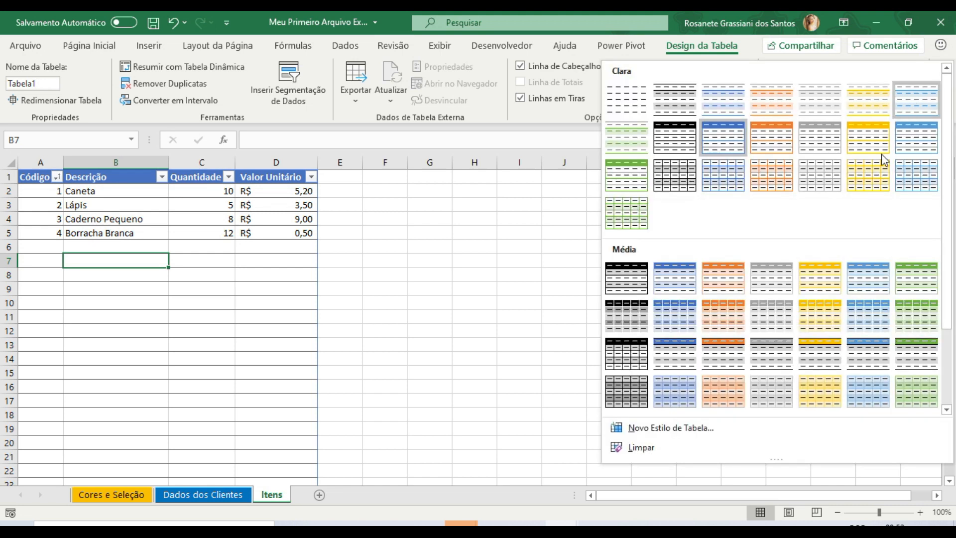
{"action": "left_click", "coordinate": [679, 280]}
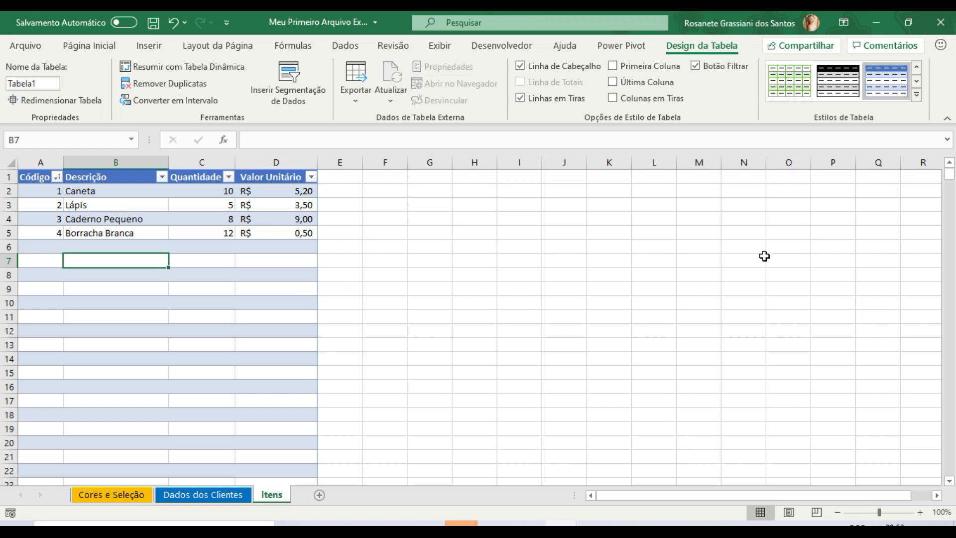
{"action": "left_click", "coordinate": [675, 252]}
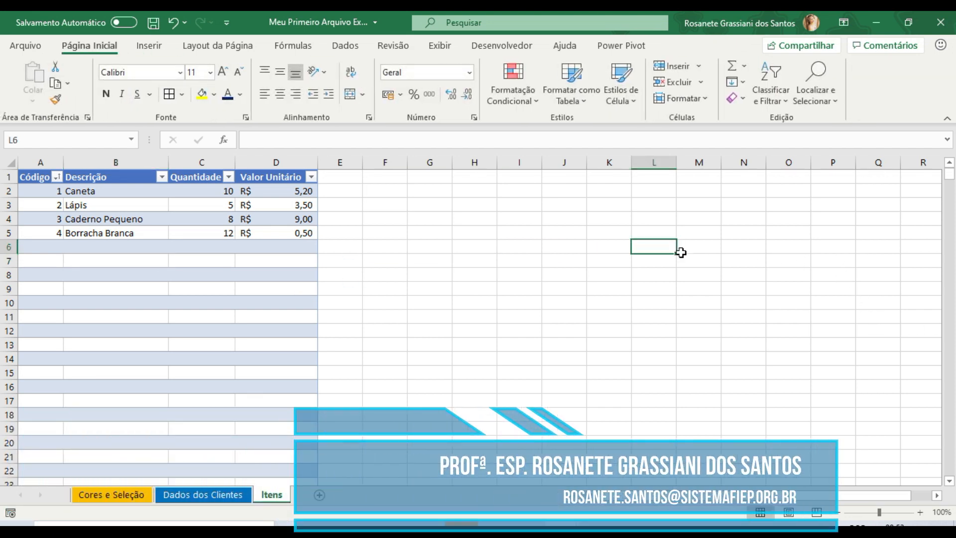